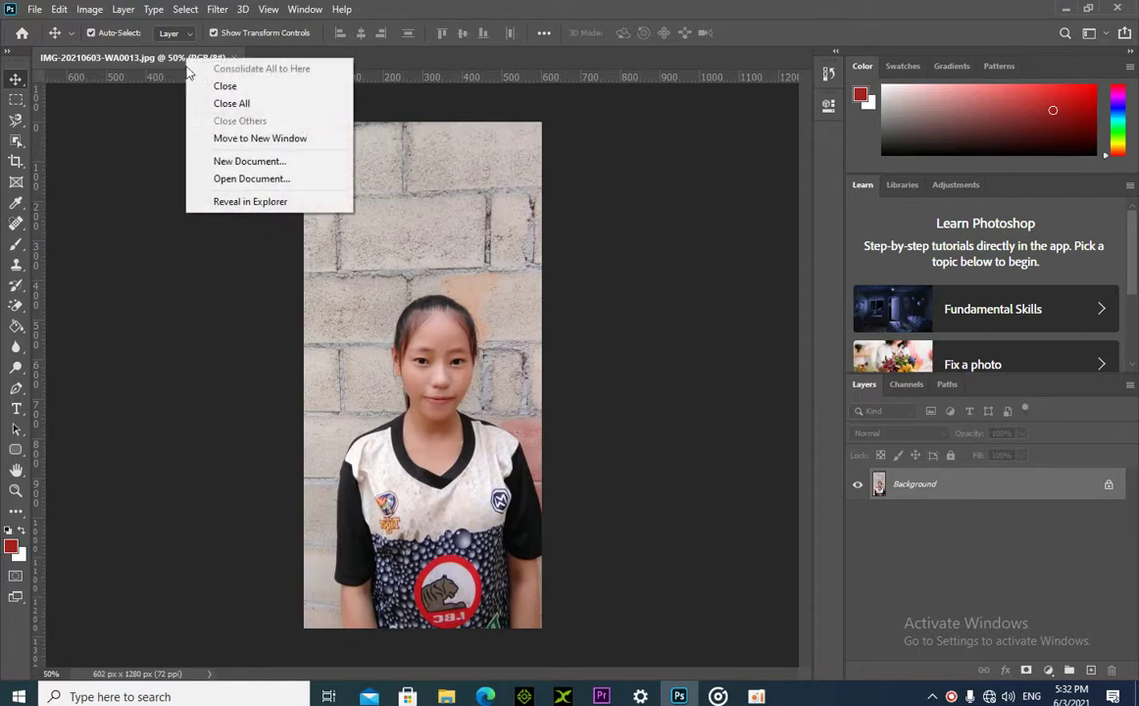
# Float the photo document in its own window and place it near the centre of the workspace.
pyautogui.click(224, 139)
pyautogui.moveTo(171, 59); pyautogui.dragTo(533, 77)
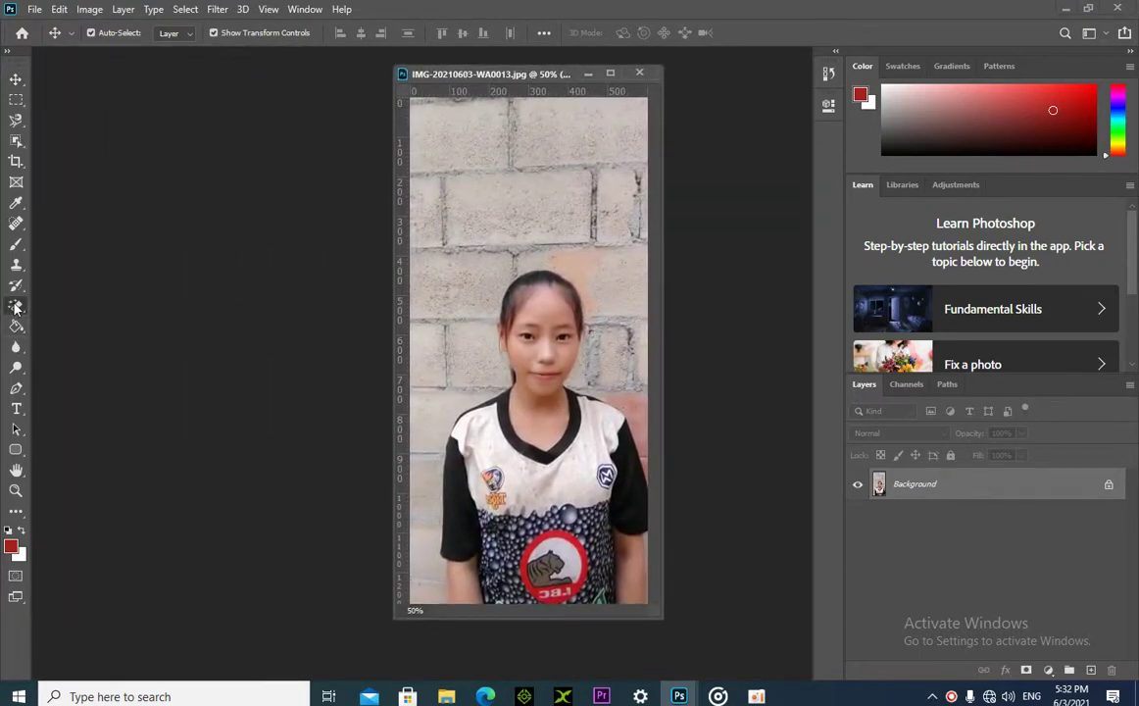
# Erase the large brick wall areas around the person with the Magic Eraser at tolerance 32.
pyautogui.moveTo(16, 305); pyautogui.dragTo(42, 307)
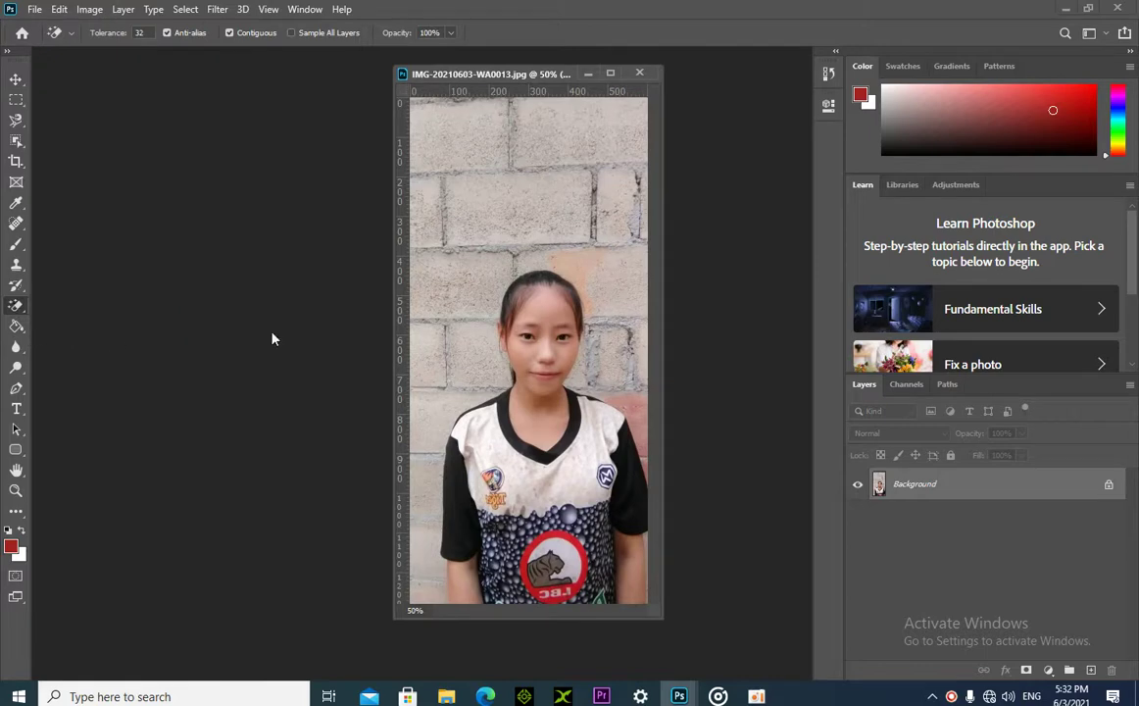
pyautogui.click(483, 248)
pyautogui.click(533, 201)
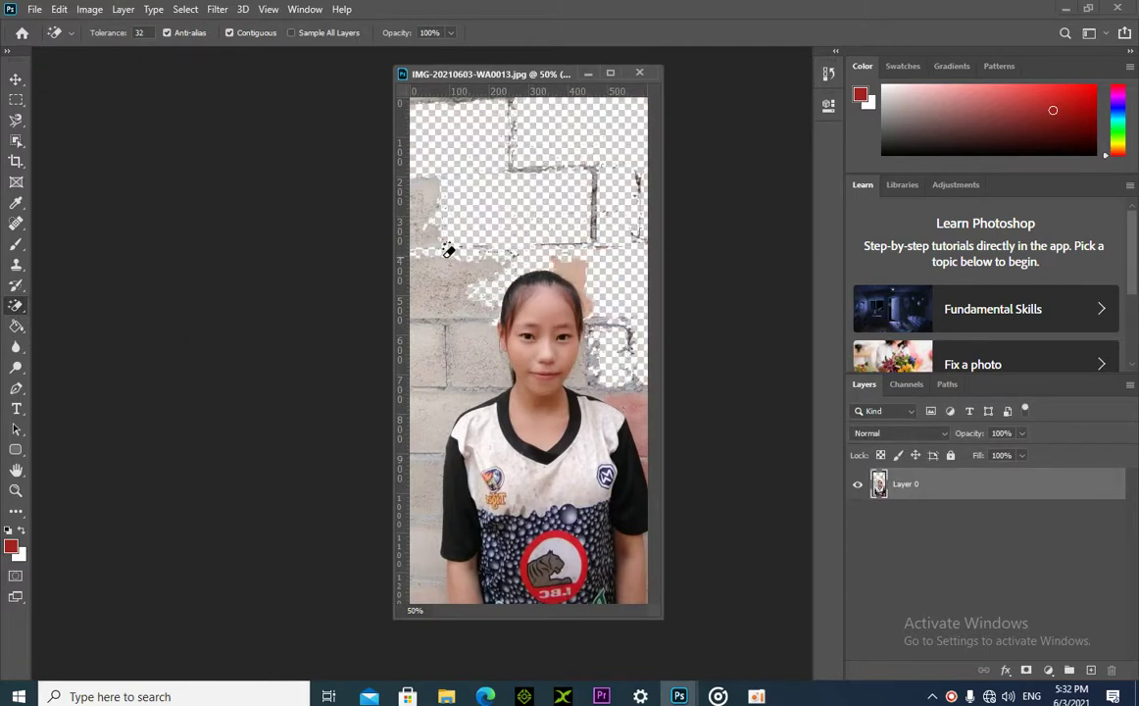
pyautogui.click(452, 305)
pyautogui.click(435, 230)
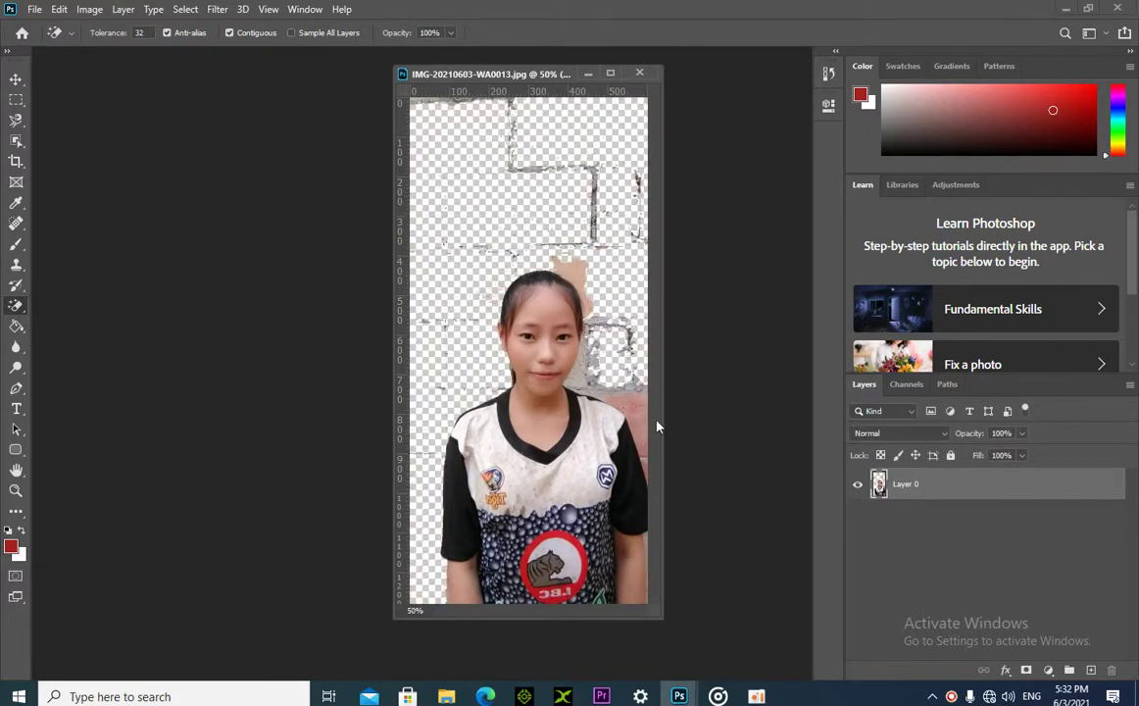
pyautogui.click(593, 388)
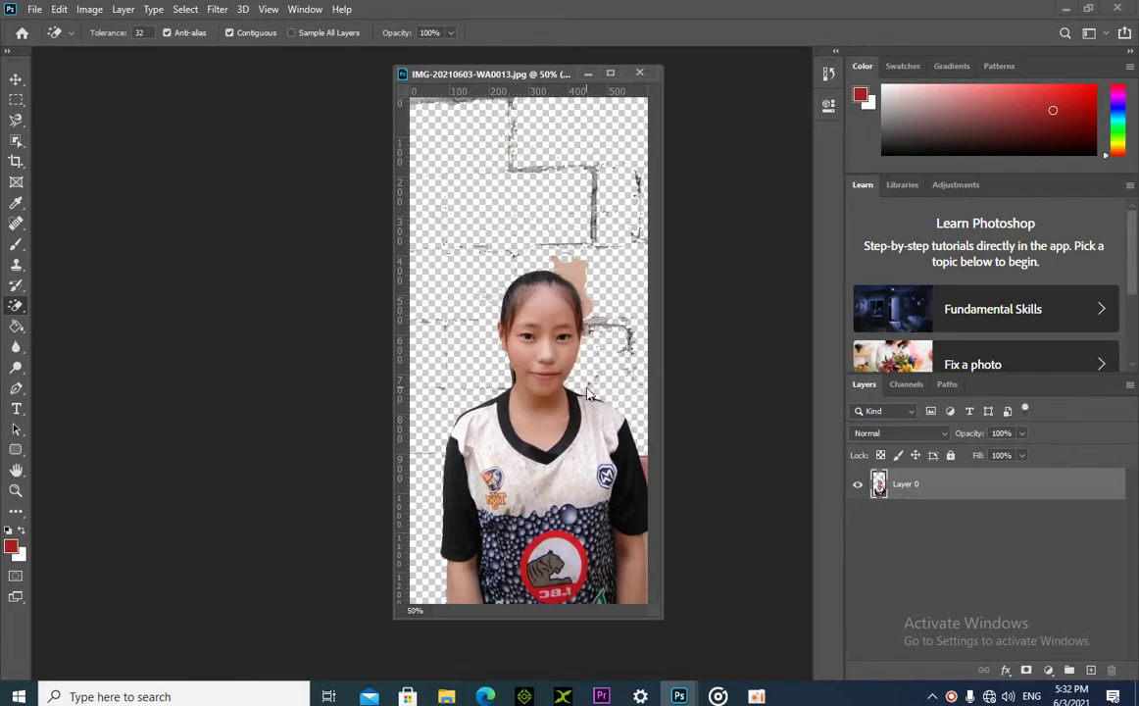
# Erase the peach-coloured wall patch beside the person's hair, undoing the first attempt.
pyautogui.click(582, 282)
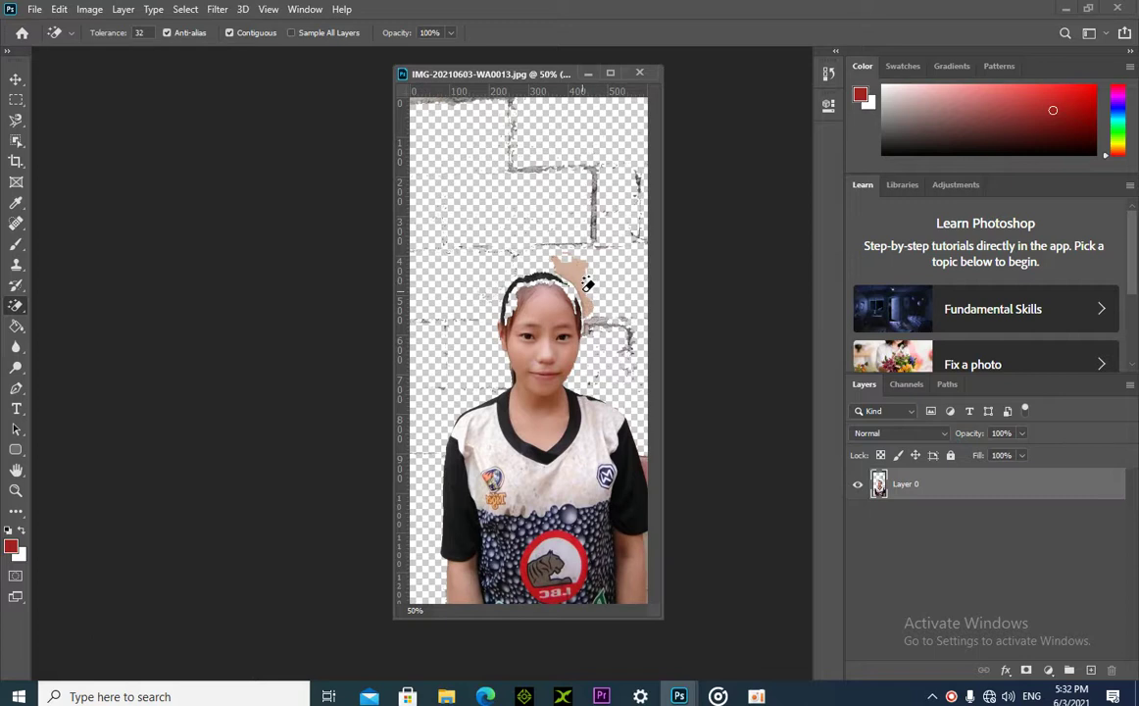
pyautogui.hotkey('ctrl', 'z')
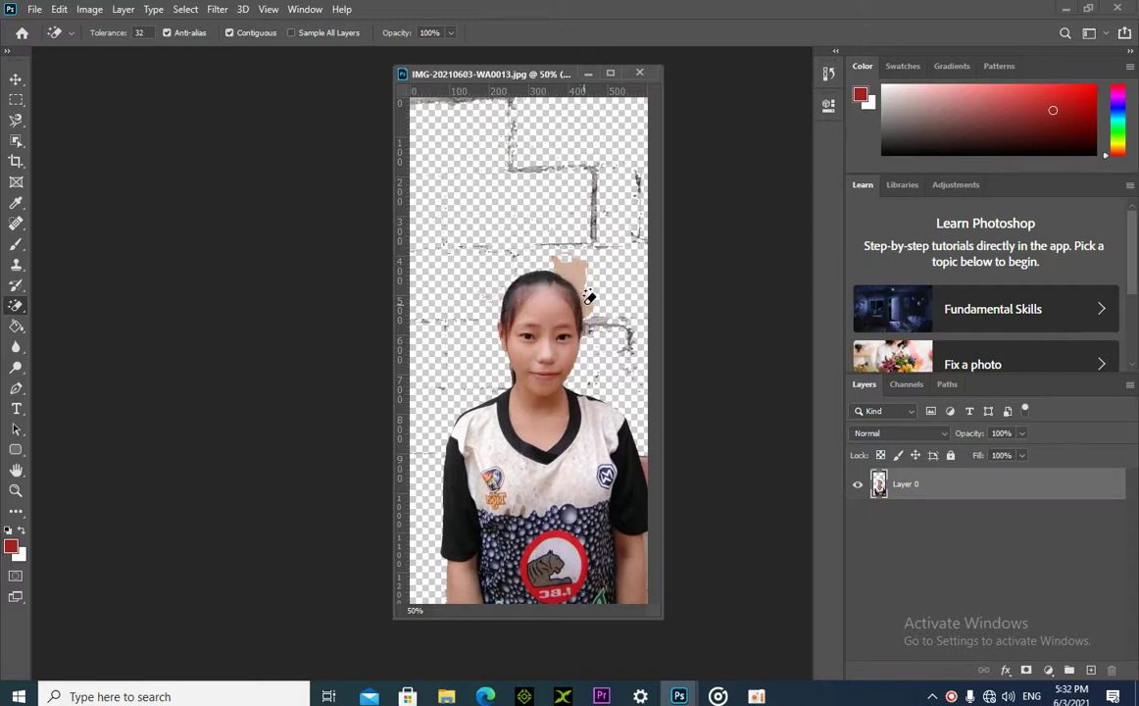
pyautogui.click(585, 275)
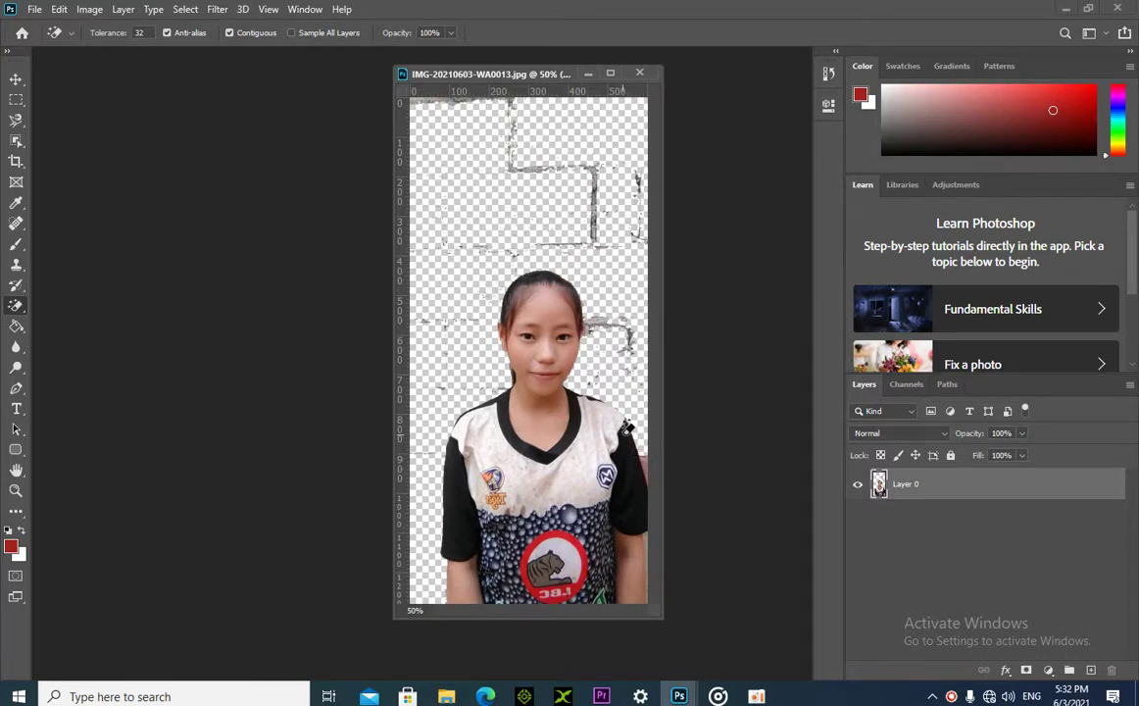
# Widen the floating photo window on both sides to give more room around the picture.
pyautogui.scroll(8, 559, 357)
pyautogui.scroll(-4, 557, 267)
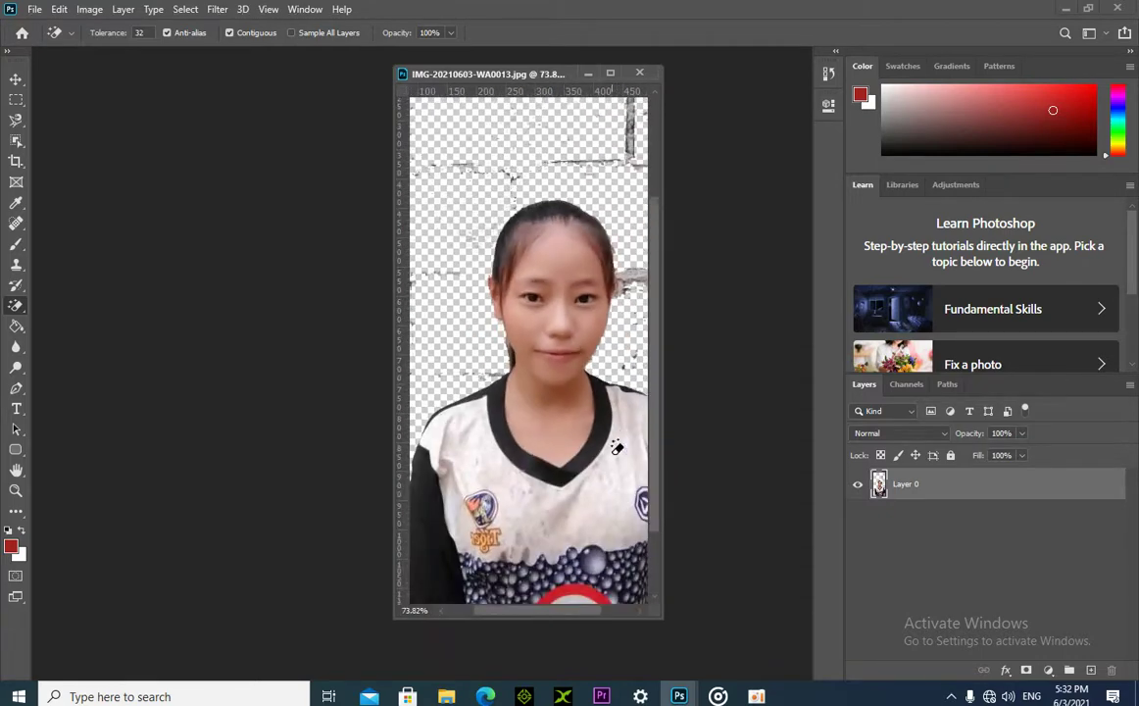
pyautogui.scroll(-2, 527, 434)
pyautogui.moveTo(650, 612); pyautogui.dragTo(828, 635)
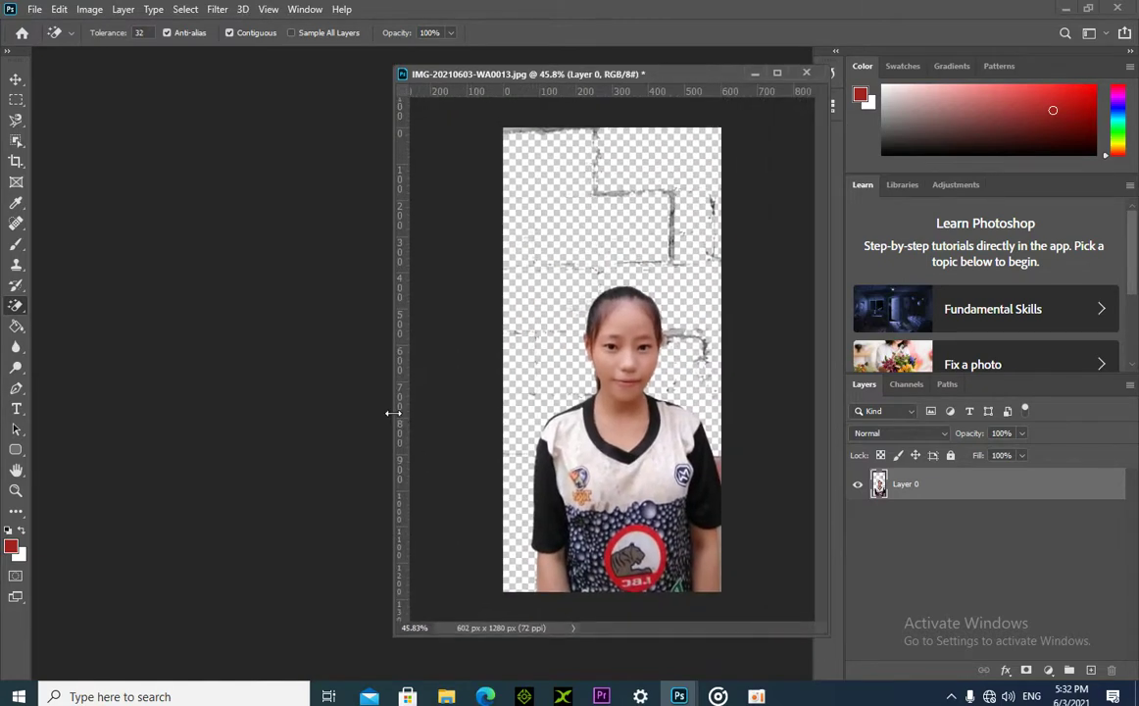
pyautogui.moveTo(393, 415); pyautogui.dragTo(158, 419)
pyautogui.scroll(3, 450, 325)
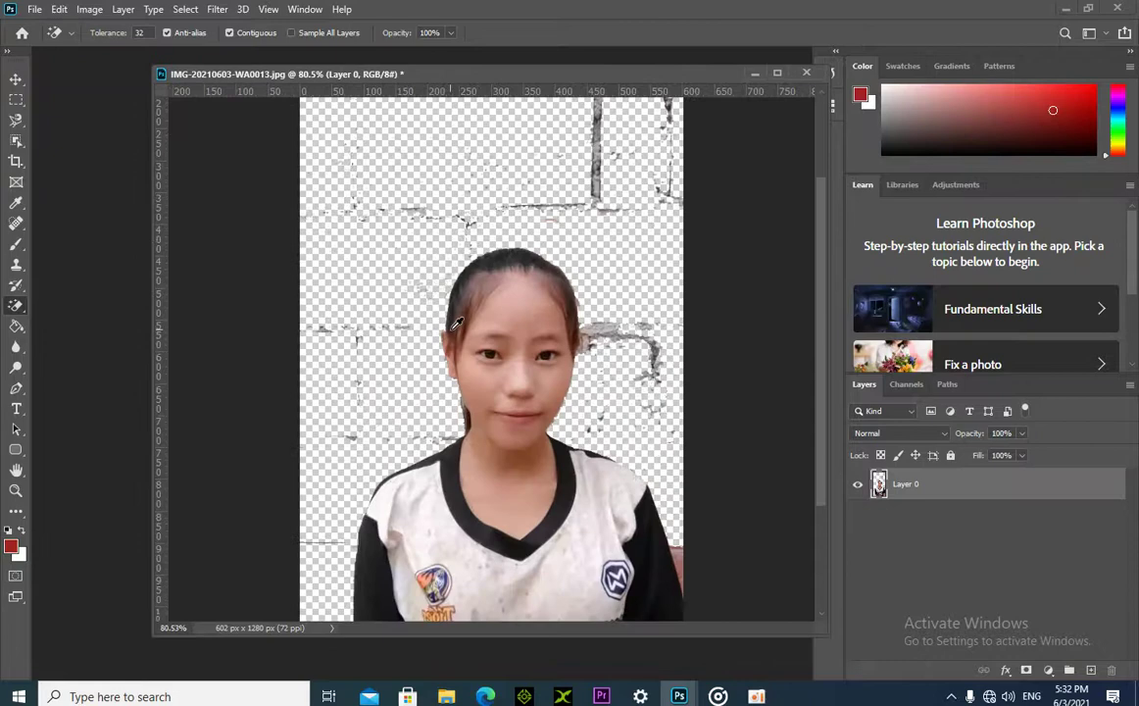
# Erase the leftover brick joint lines above and beside the person with the regular Eraser tool.
pyautogui.rightClick(15, 305)
pyautogui.click(78, 292)
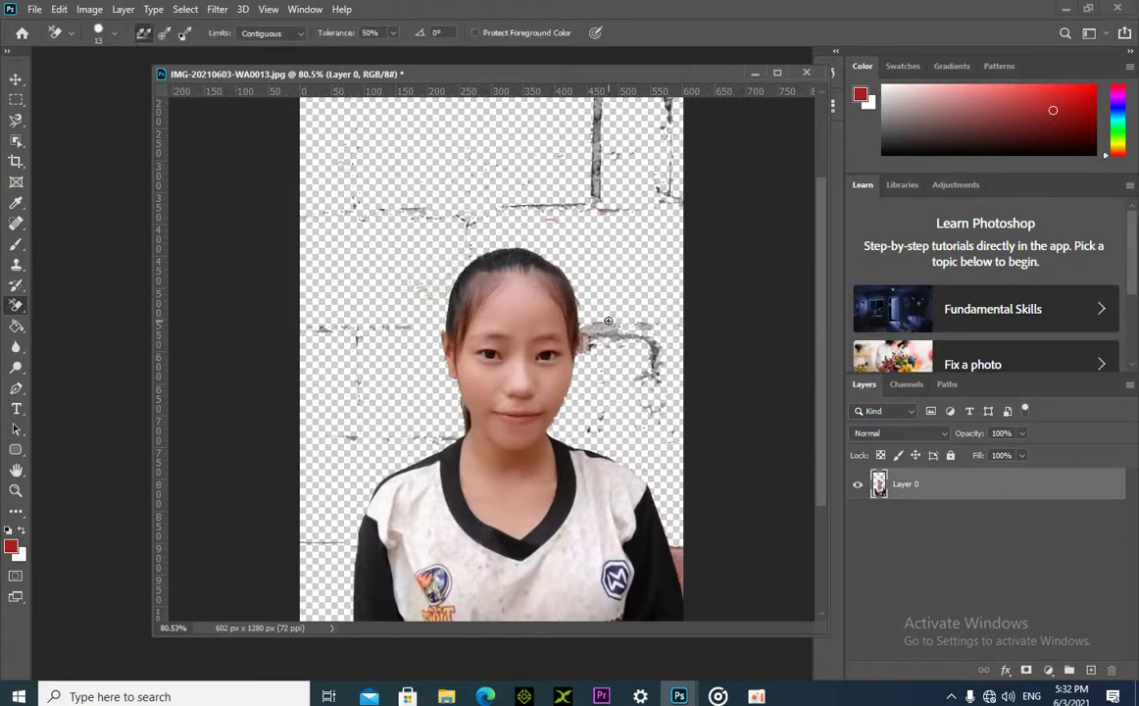
pyautogui.rightClick(29, 312)
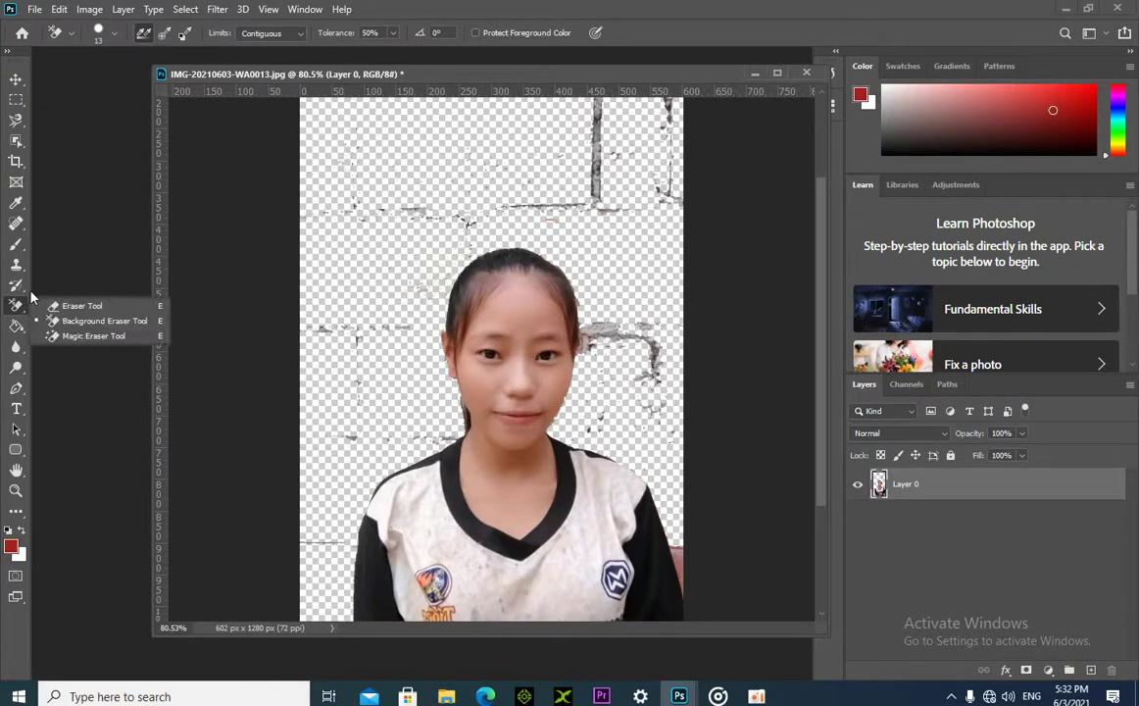
pyautogui.click(39, 277)
pyautogui.moveTo(603, 300)
pyautogui.mouseDown()
pyautogui.moveTo(656, 394)
pyautogui.moveTo(552, 327)
pyautogui.moveTo(599, 211)
pyautogui.moveTo(599, 132)
pyautogui.moveTo(623, 193)
pyautogui.moveTo(453, 215)
pyautogui.moveTo(373, 204)
pyautogui.moveTo(338, 331)
pyautogui.moveTo(389, 351)
pyautogui.moveTo(335, 432)
pyautogui.moveTo(421, 420)
pyautogui.moveTo(364, 436)
pyautogui.moveTo(296, 576)
pyautogui.moveTo(294, 588)
pyautogui.moveTo(324, 595)
pyautogui.mouseUp()
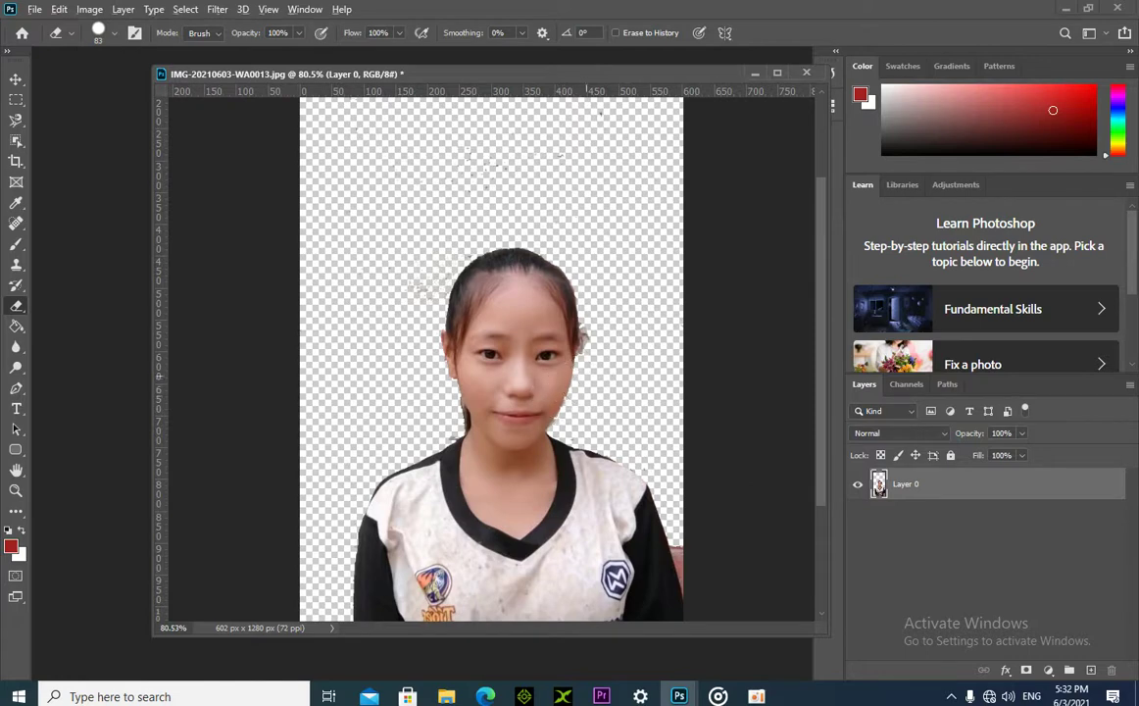
# Set the eraser size to 23 px and erase the wall remnant beside the hair near the person's eye level.
pyautogui.scroll(5, 554, 397)
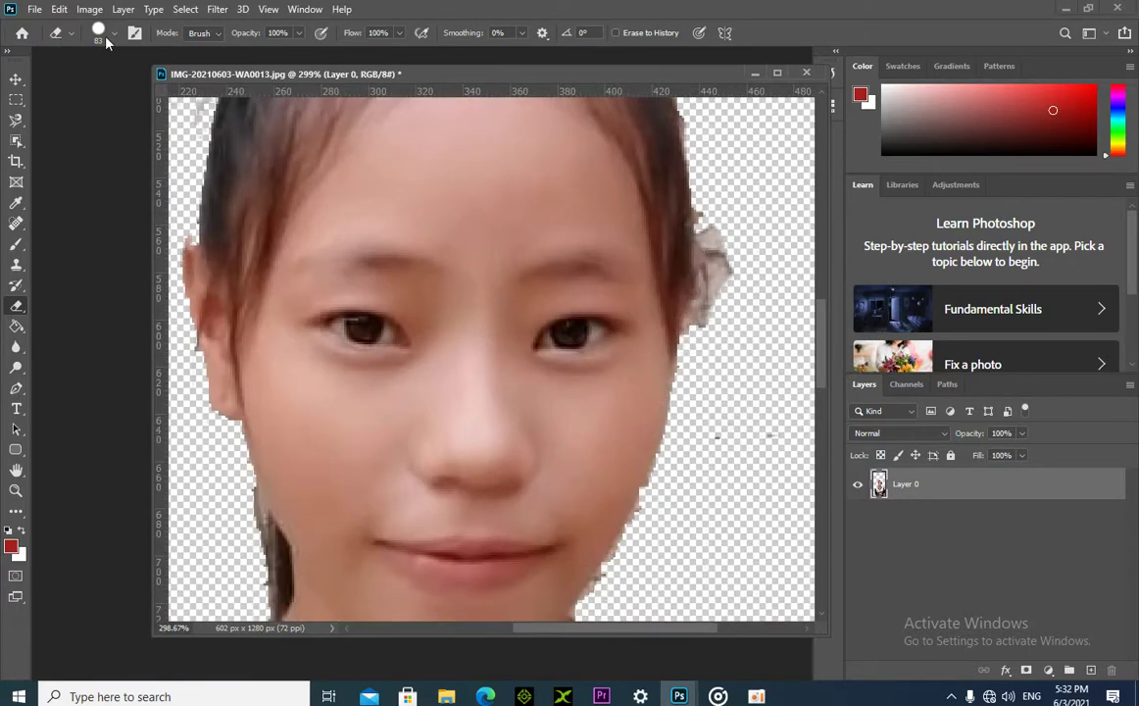
pyautogui.click(114, 35)
pyautogui.click(108, 85)
pyautogui.click(149, 63)
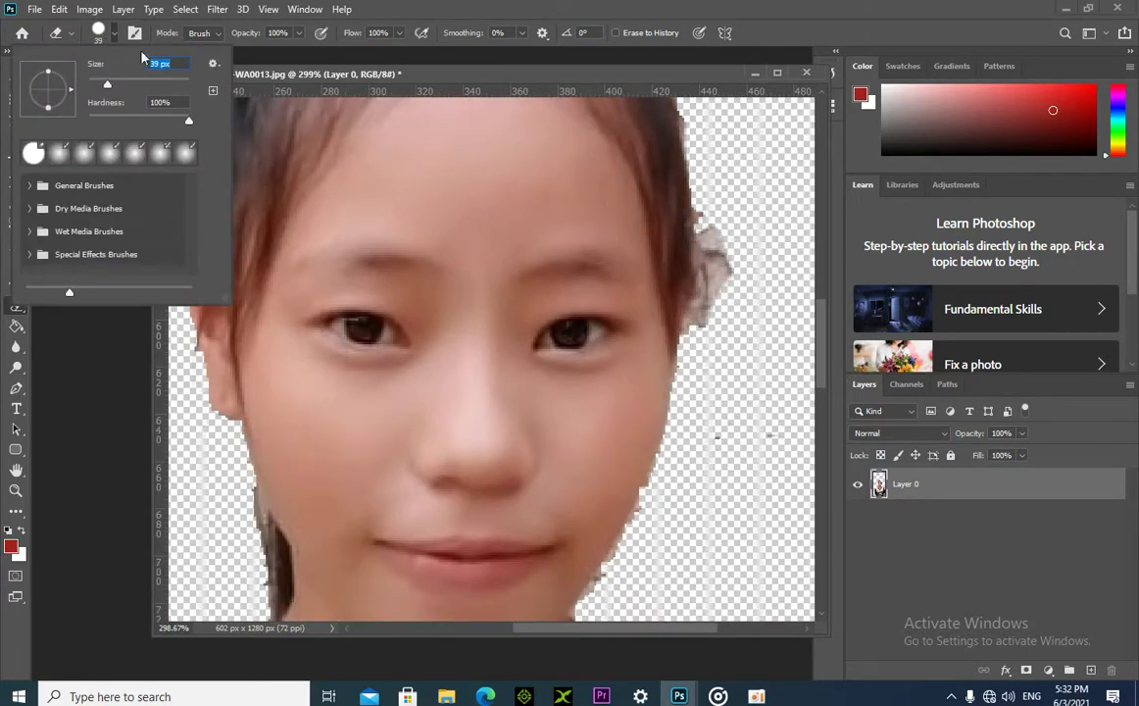
pyautogui.moveTo(103, 82); pyautogui.dragTo(94, 85)
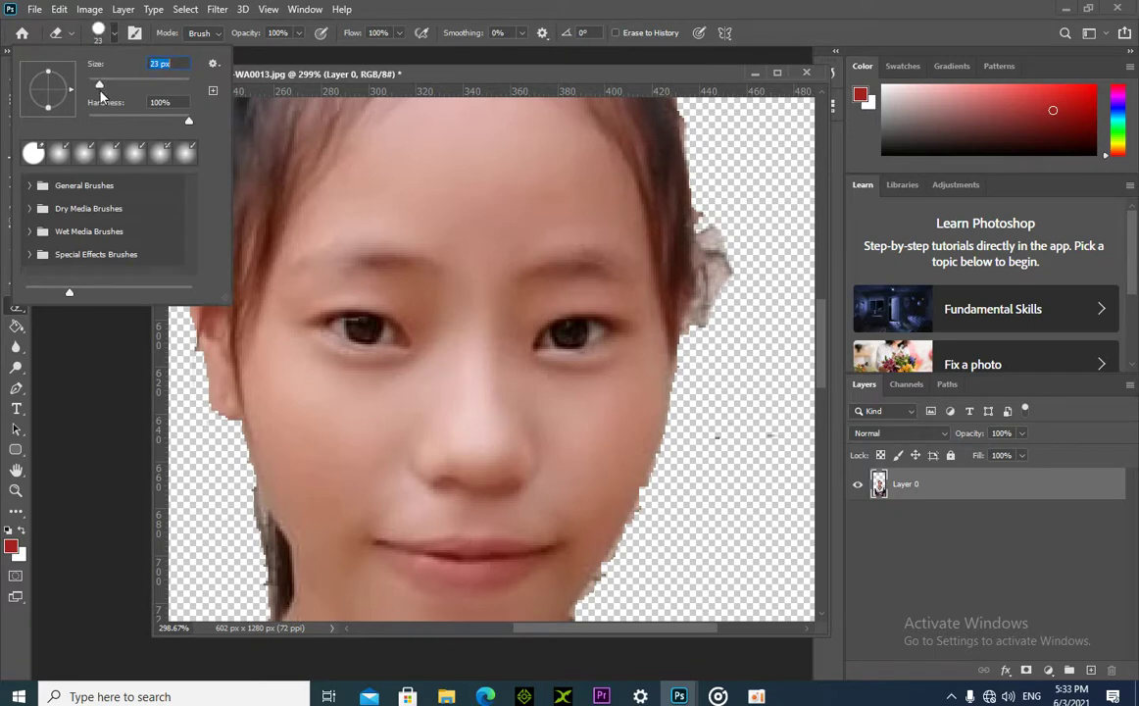
pyautogui.moveTo(725, 263)
pyautogui.mouseDown()
pyautogui.moveTo(723, 210)
pyautogui.moveTo(729, 294)
pyautogui.moveTo(709, 328)
pyautogui.moveTo(715, 342)
pyautogui.moveTo(729, 239)
pyautogui.mouseUp()
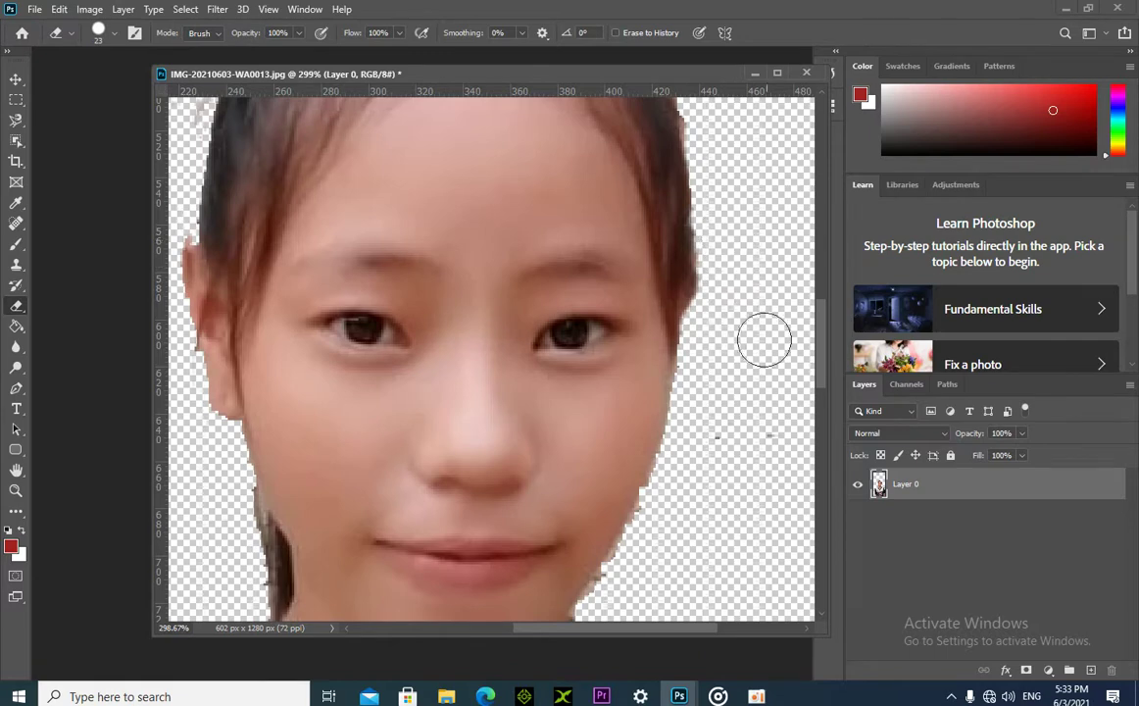
# Set the eraser size to 9 px and clean the ragged edge along the cheek and jaw.
pyautogui.click(113, 34)
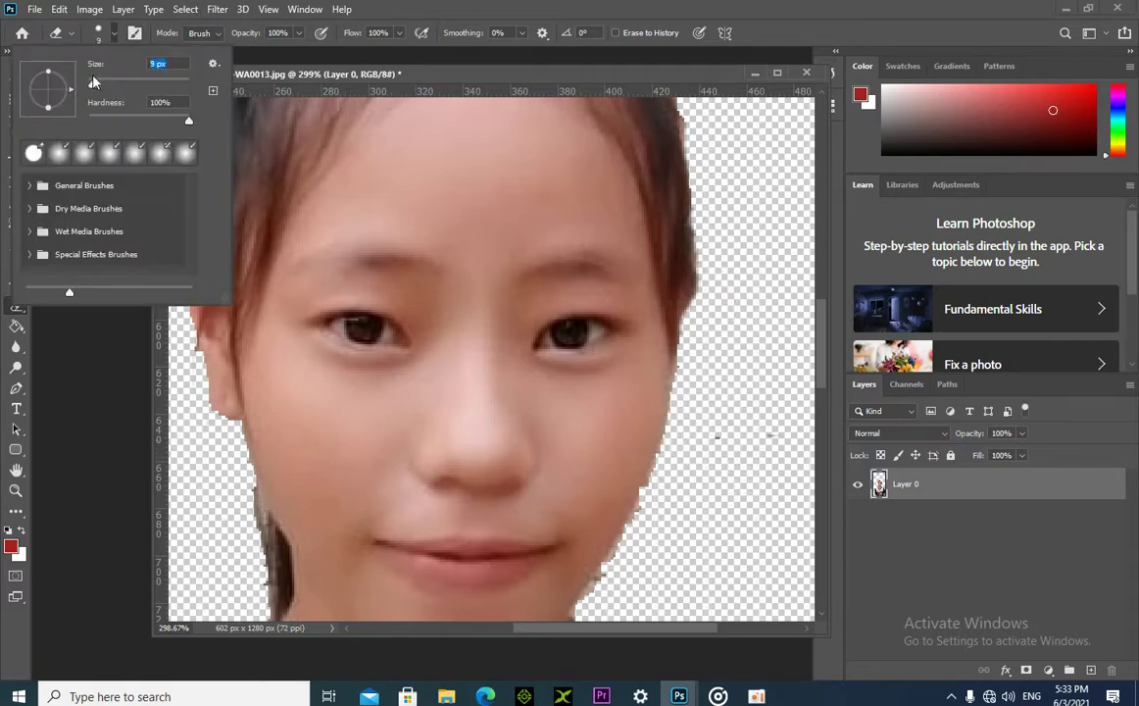
pyautogui.click(687, 369)
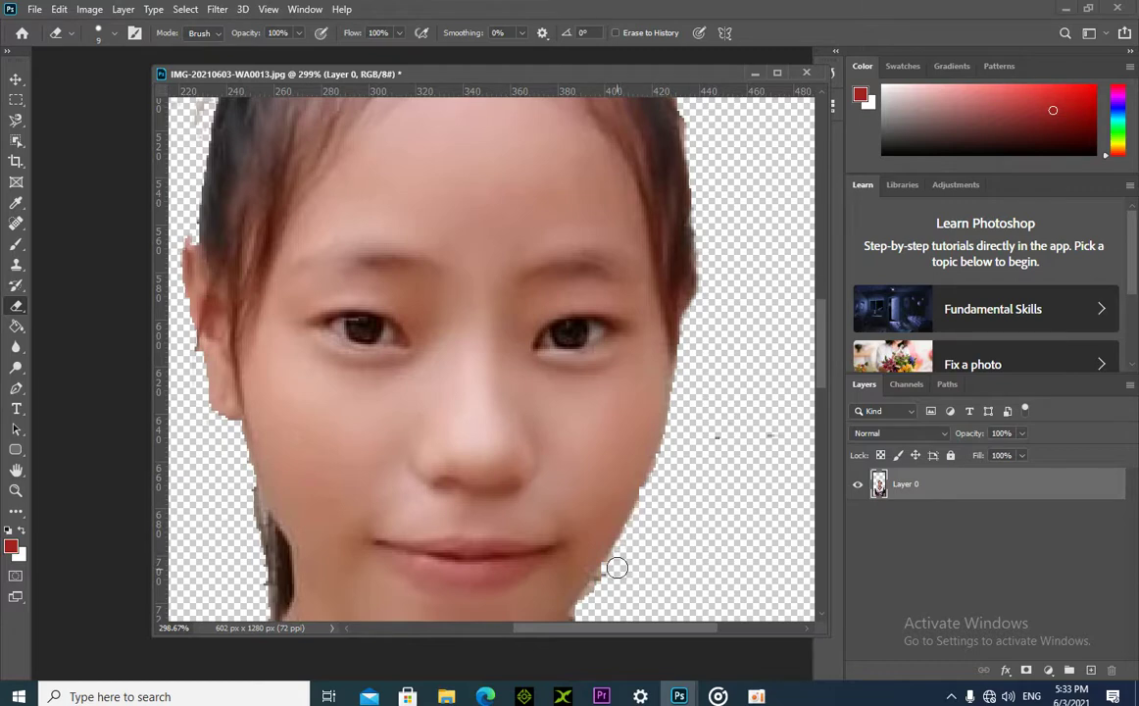
pyautogui.moveTo(612, 574)
pyautogui.mouseDown()
pyautogui.moveTo(599, 589)
pyautogui.moveTo(616, 566)
pyautogui.moveTo(623, 359)
pyautogui.mouseUp()
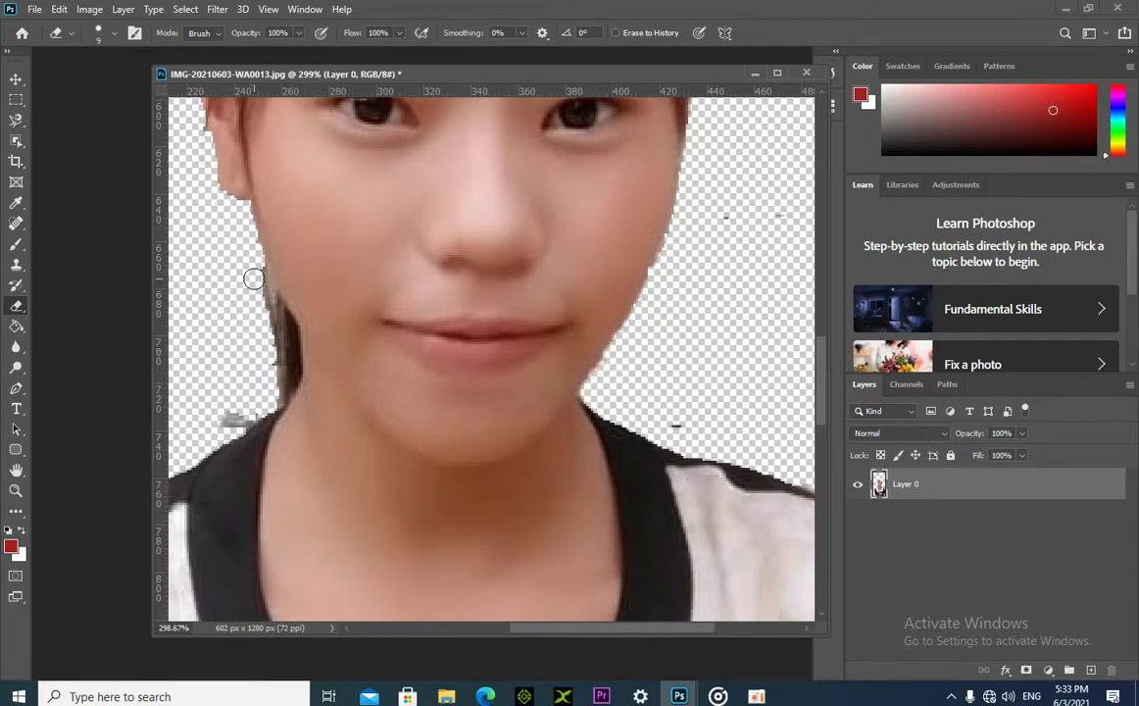
# Erase the stray background pixels beside the visible ear and the adjacent hair.
pyautogui.moveTo(237, 210); pyautogui.dragTo(453, 292)
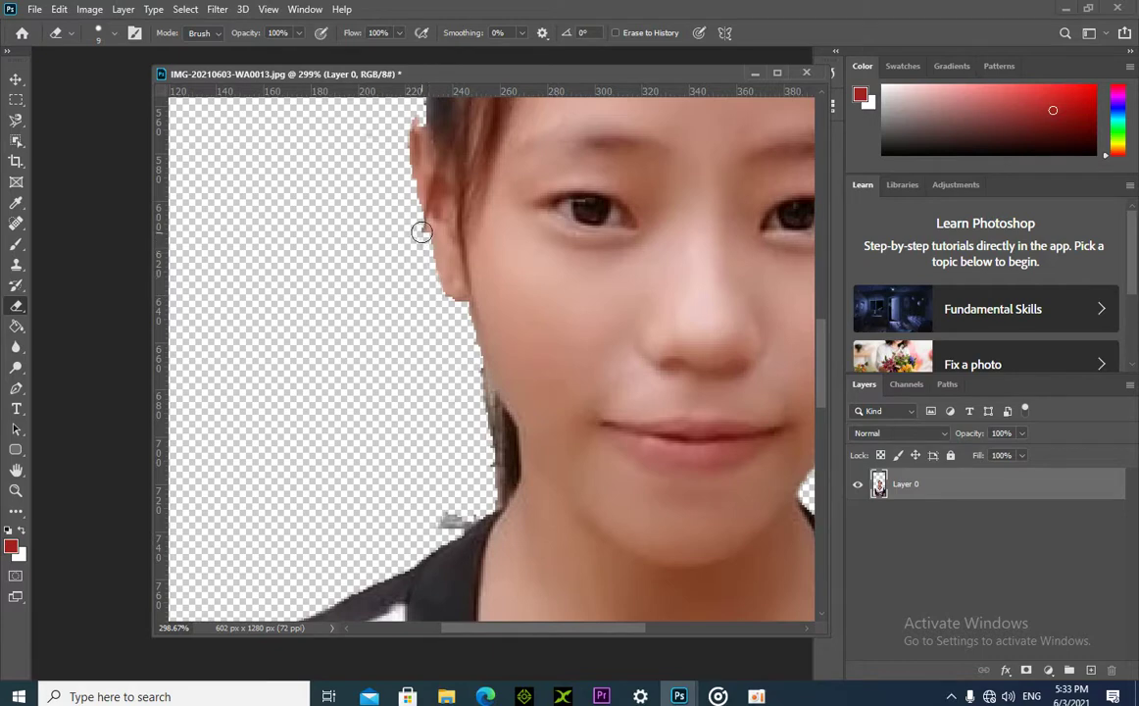
pyautogui.scroll(5, 429, 172)
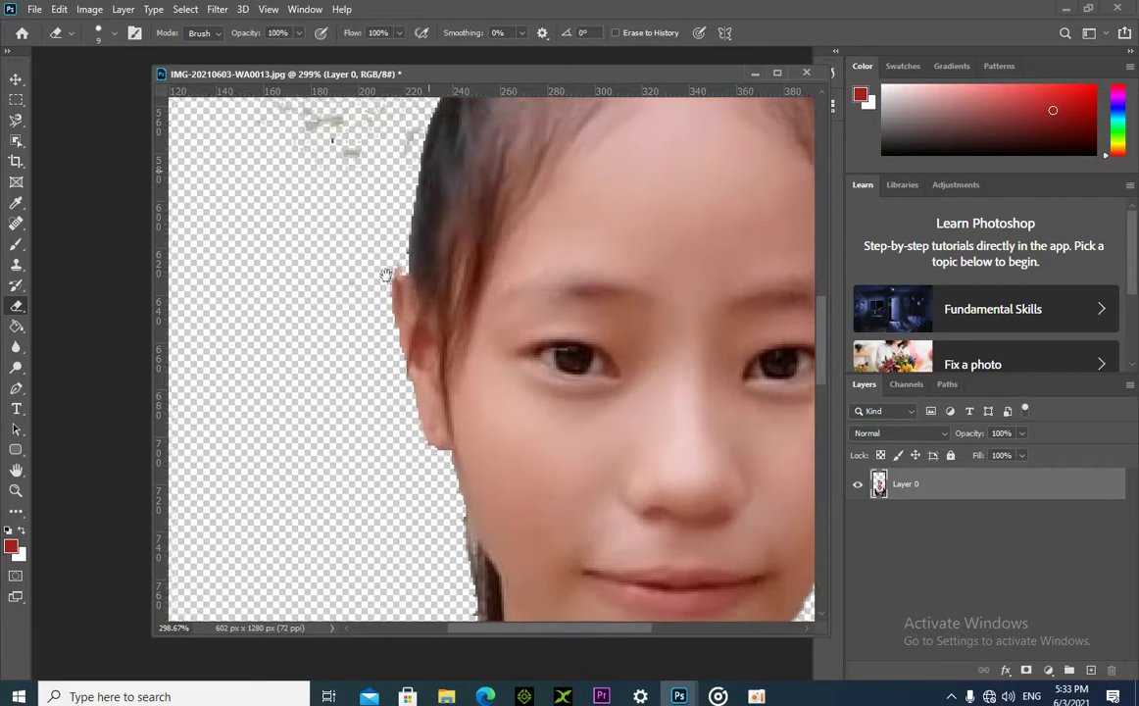
pyautogui.moveTo(335, 198)
pyautogui.mouseDown()
pyautogui.moveTo(363, 130)
pyautogui.moveTo(320, 194)
pyautogui.mouseUp()
pyautogui.scroll(-6, 423, 240)
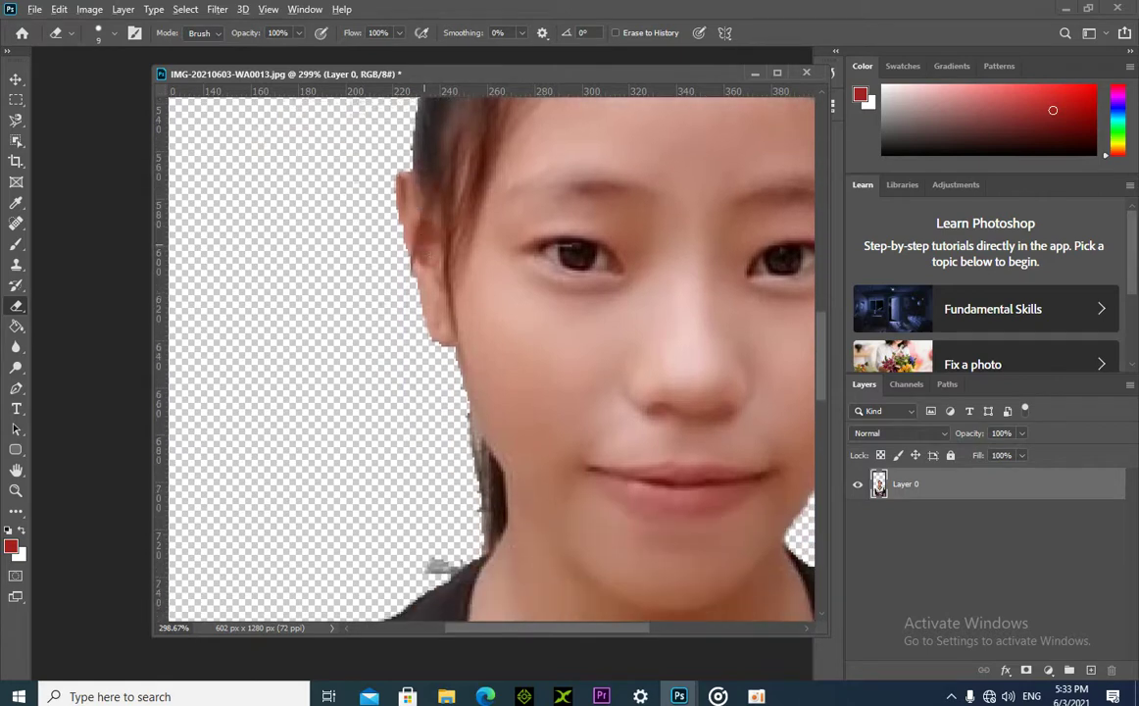
# Set the foreground colour to blue 0c12f4 and fill the transparent background with it using the Paint Bucket.
pyautogui.scroll(-1, 440, 247)
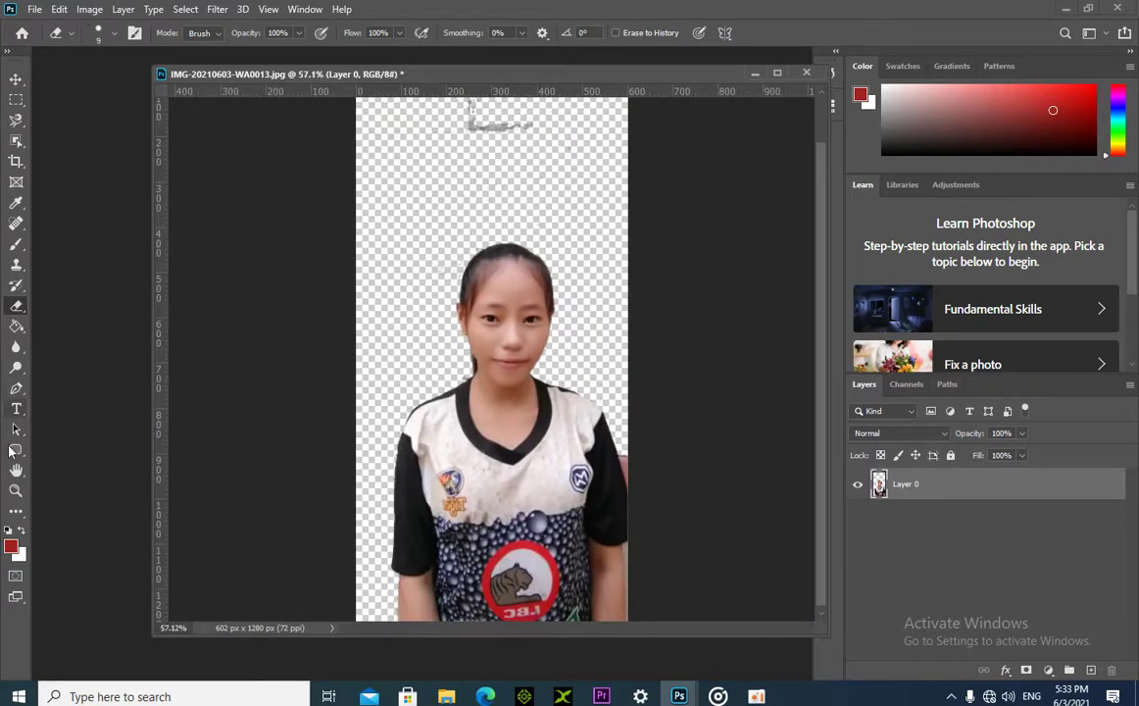
pyautogui.click(10, 546)
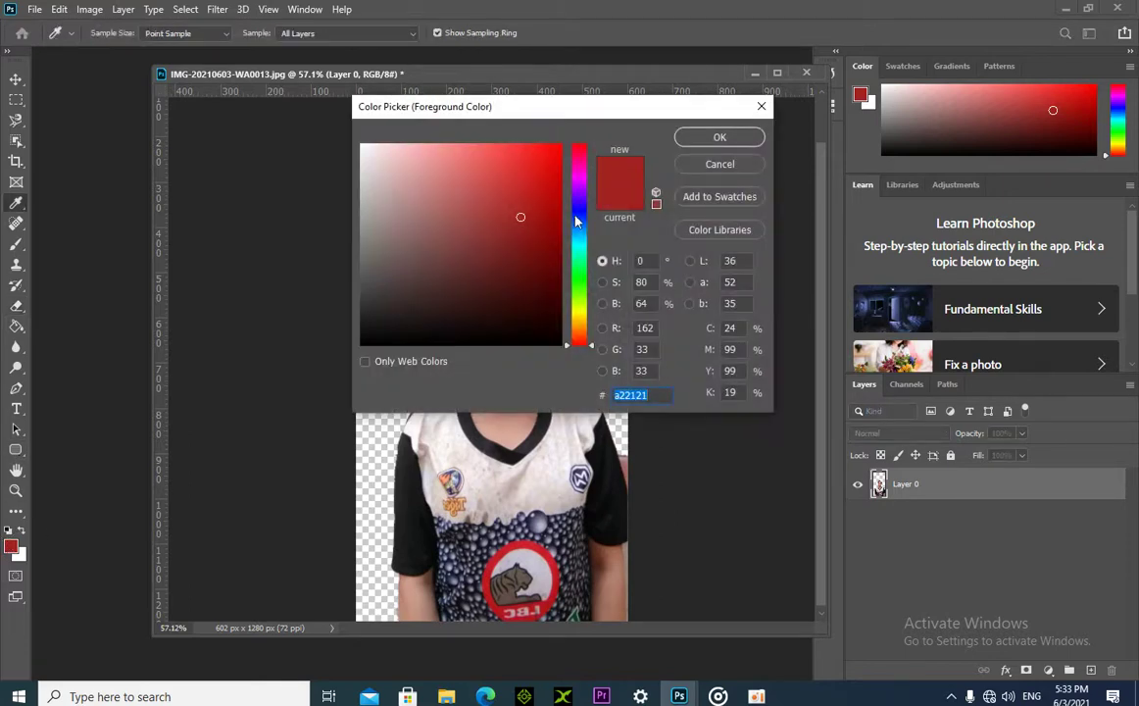
pyautogui.click(576, 212)
pyautogui.click(553, 152)
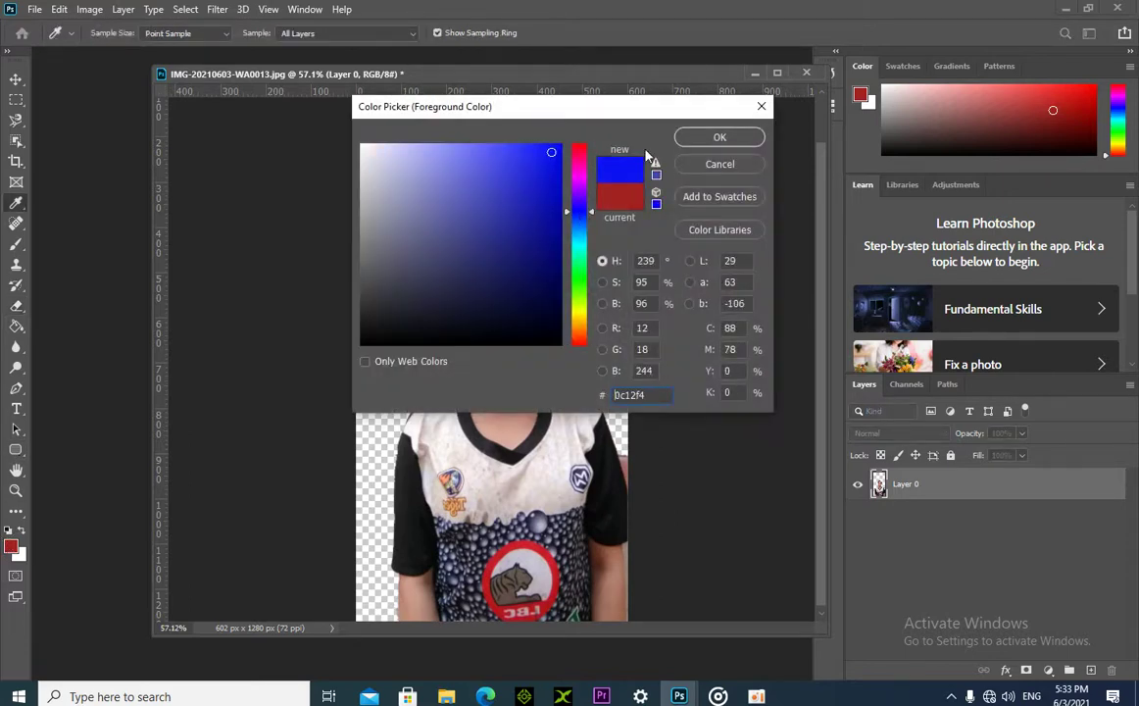
pyautogui.click(726, 142)
pyautogui.click(16, 325)
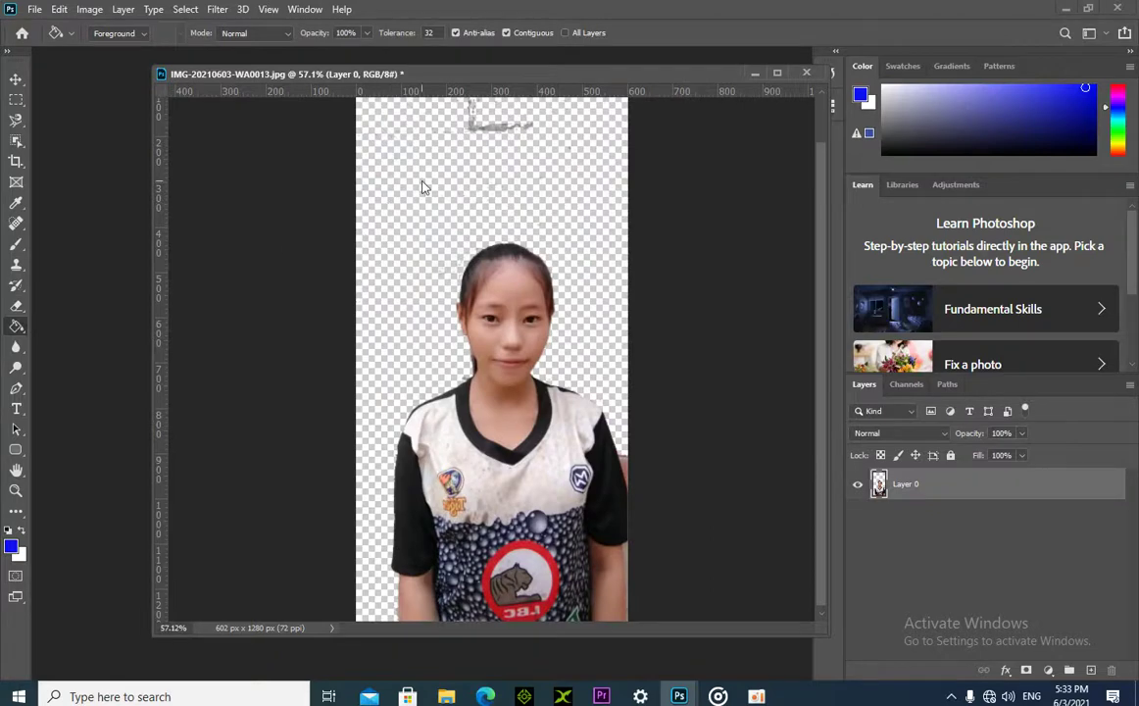
pyautogui.click(377, 191)
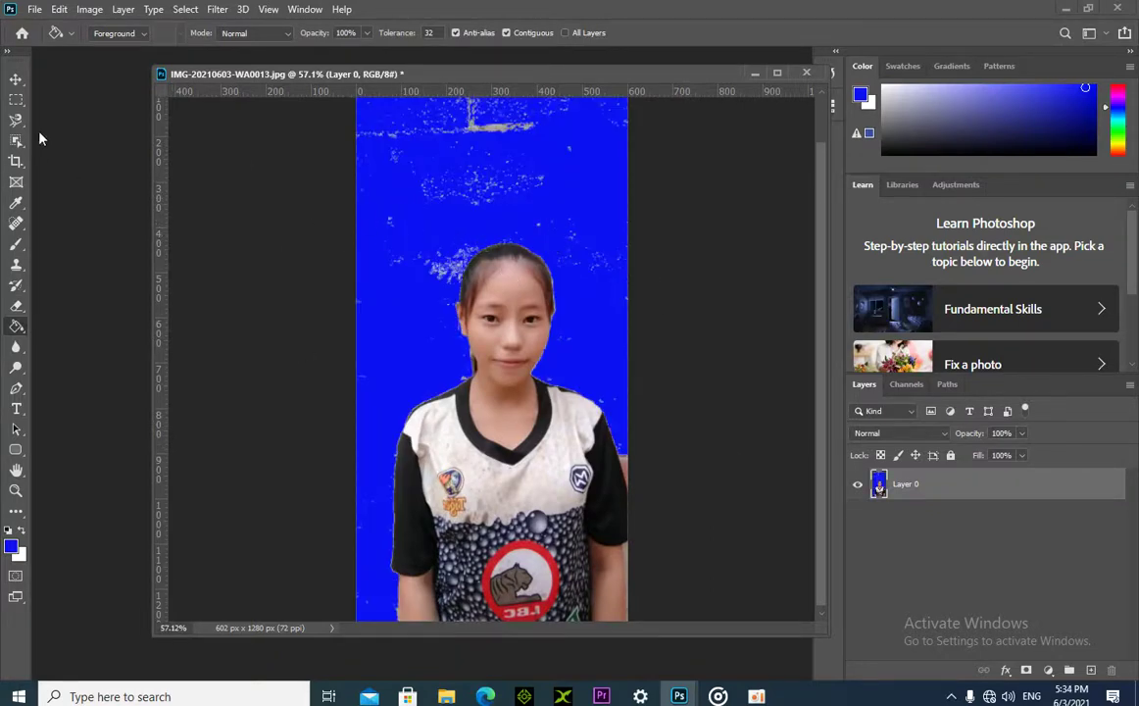
# Set the eraser size to 66 px, try erasing in the blue background, and undo back to before the blue fill.
pyautogui.click(18, 305)
pyautogui.click(65, 305)
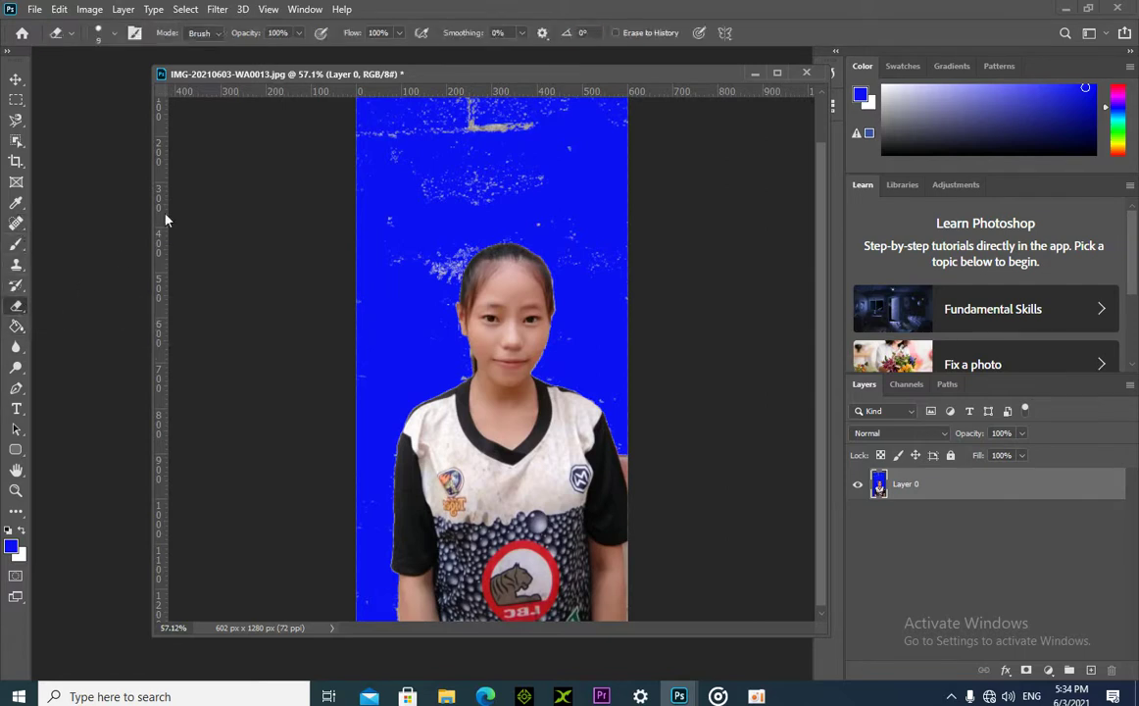
pyautogui.click(114, 32)
pyautogui.click(114, 81)
pyautogui.moveTo(553, 125)
pyautogui.mouseDown()
pyautogui.moveTo(395, 132)
pyautogui.moveTo(377, 140)
pyautogui.moveTo(491, 114)
pyautogui.moveTo(556, 115)
pyautogui.moveTo(417, 105)
pyautogui.moveTo(575, 116)
pyautogui.moveTo(637, 110)
pyautogui.moveTo(560, 114)
pyautogui.moveTo(640, 102)
pyautogui.moveTo(423, 188)
pyautogui.mouseUp()
pyautogui.hotkey('ctrl', 'z')
pyautogui.hotkey('ctrl', 'z')
# Erase the remaining wall fragments above the head and the faint specks around the hair.
pyautogui.moveTo(564, 132); pyautogui.dragTo(544, 127)
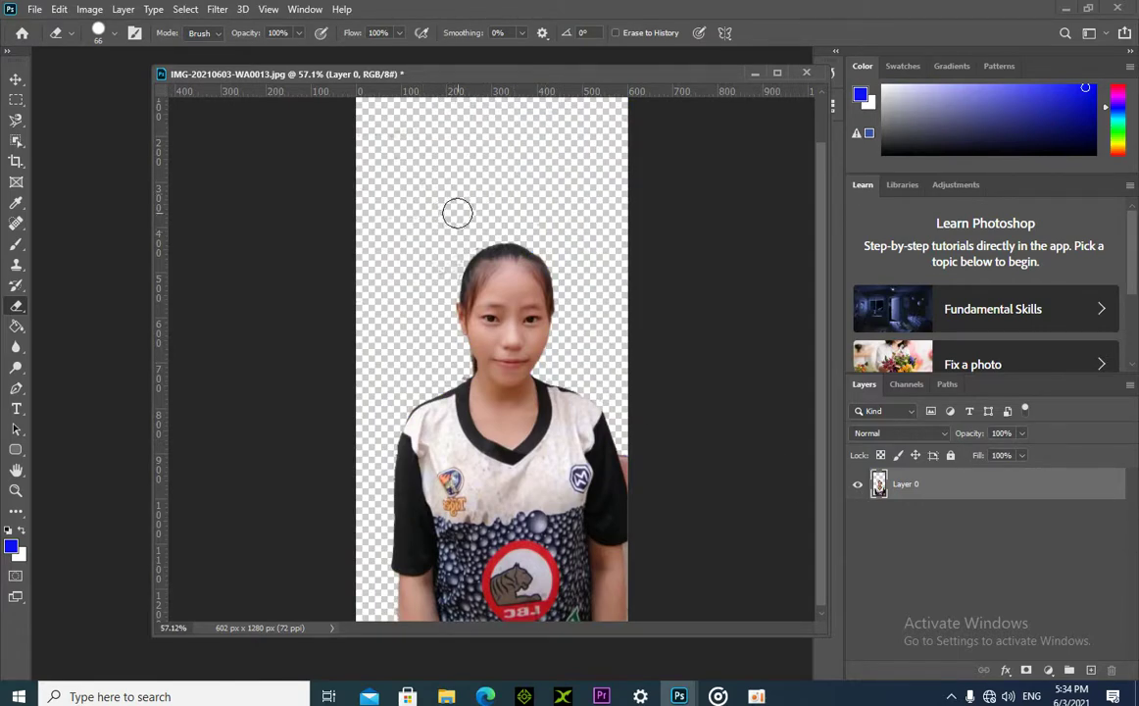
pyautogui.scroll(3, 449, 223)
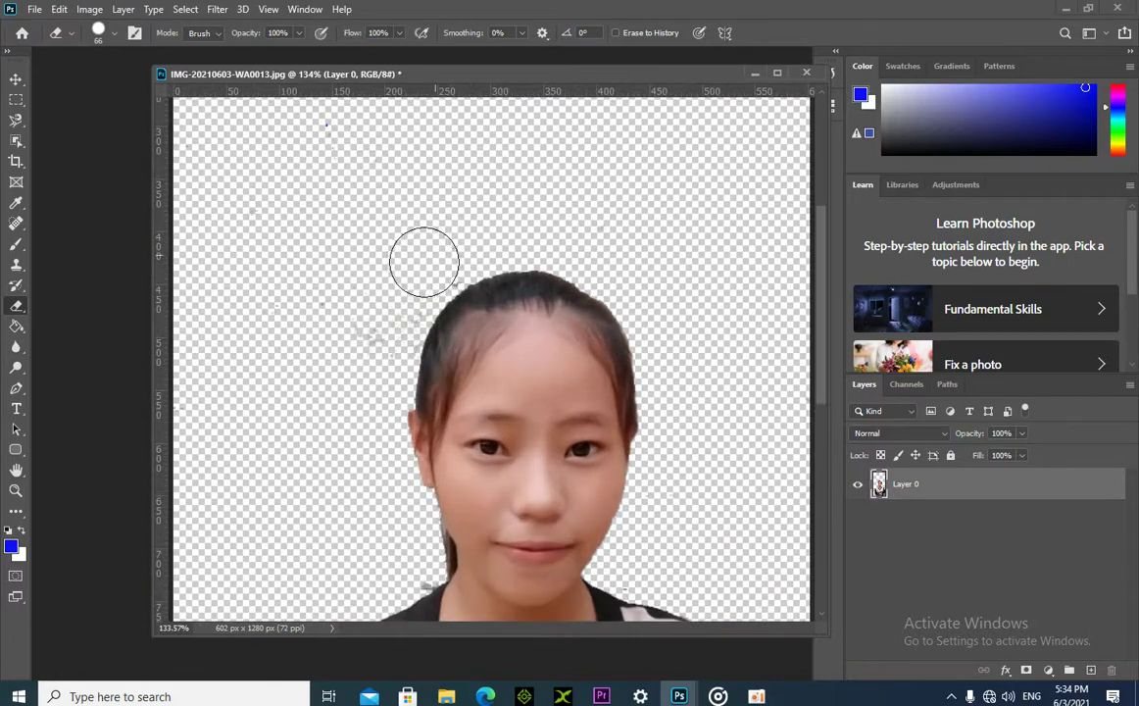
pyautogui.moveTo(399, 262)
pyautogui.mouseDown()
pyautogui.moveTo(368, 291)
pyautogui.moveTo(460, 229)
pyautogui.mouseUp()
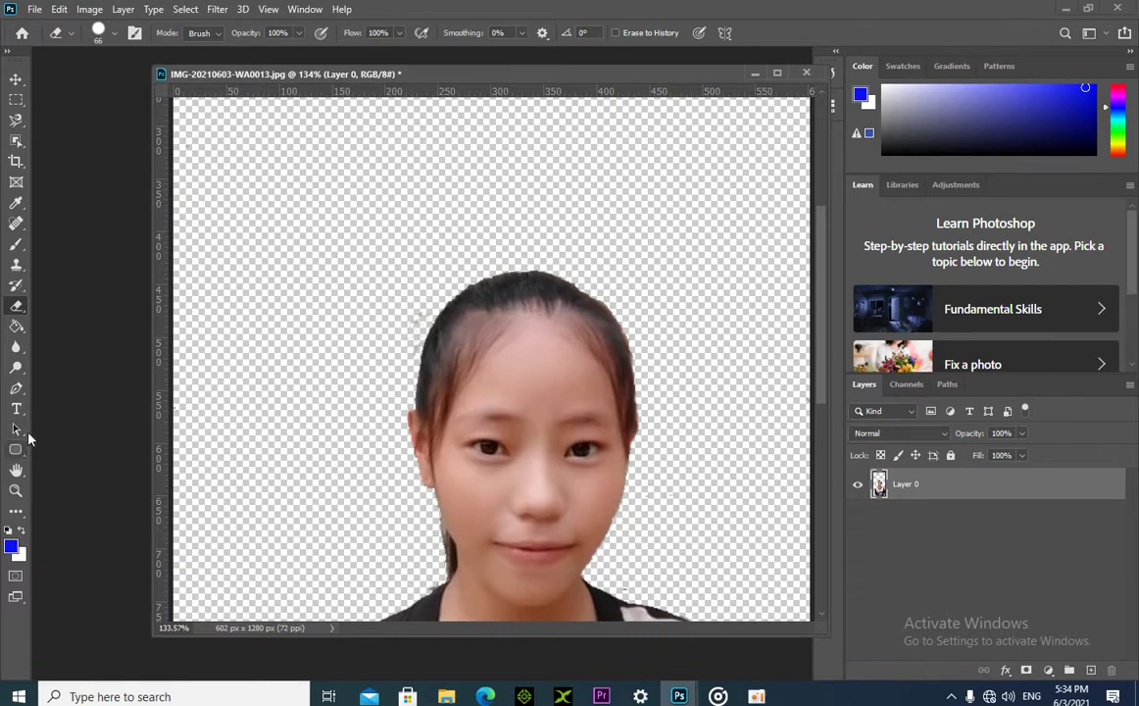
# Refill the cleaned transparent background with the blue foreground colour using the Paint Bucket.
pyautogui.click(16, 325)
pyautogui.click(320, 220)
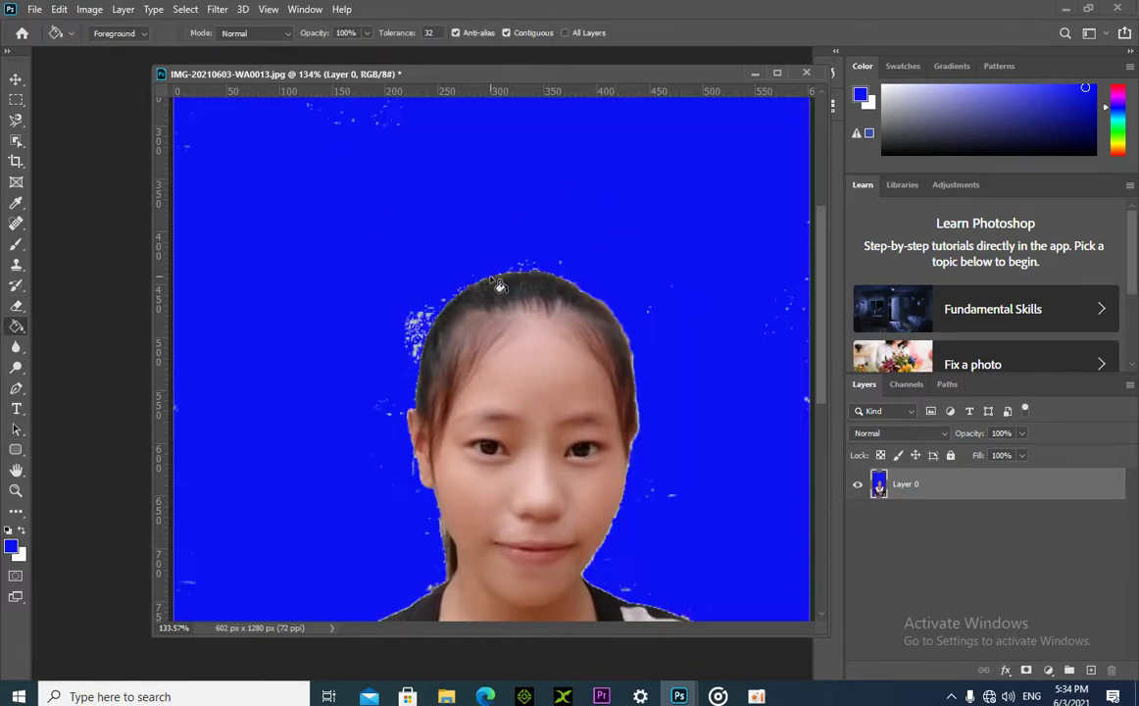
pyautogui.scroll(-5, 532, 324)
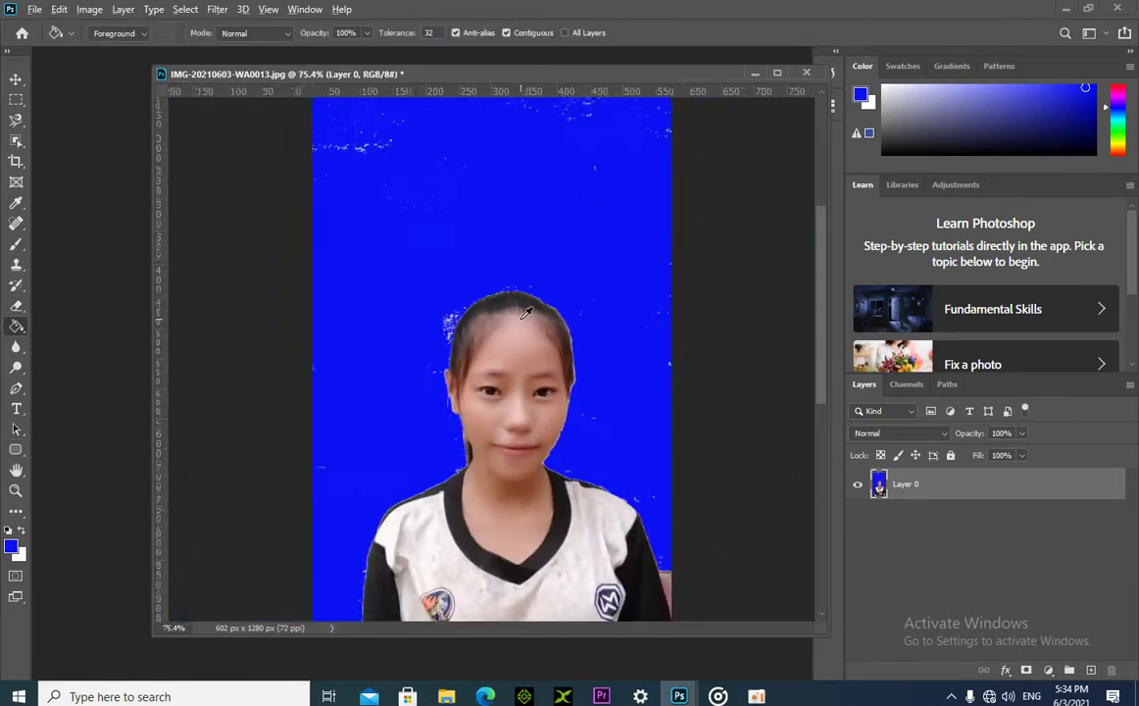
# Undo the blue background fill and reposition the portrait layer up and to the left on its canvas.
pyautogui.scroll(3, 499, 299)
pyautogui.scroll(-1, 499, 299)
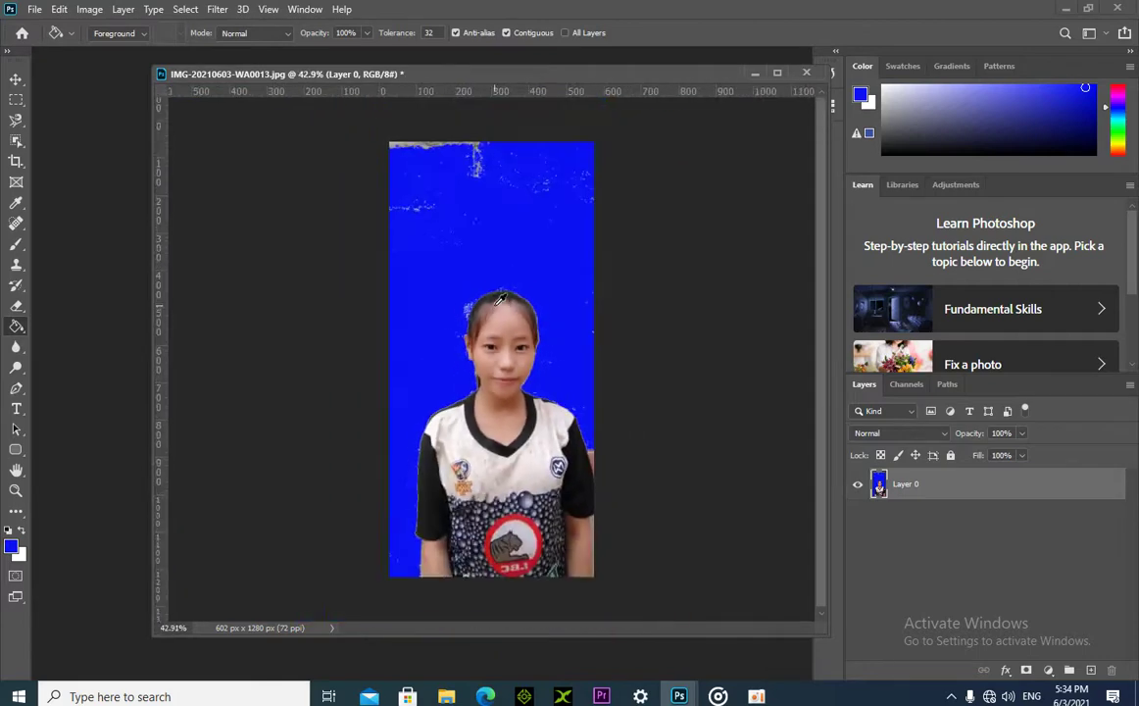
pyautogui.scroll(2, 450, 257)
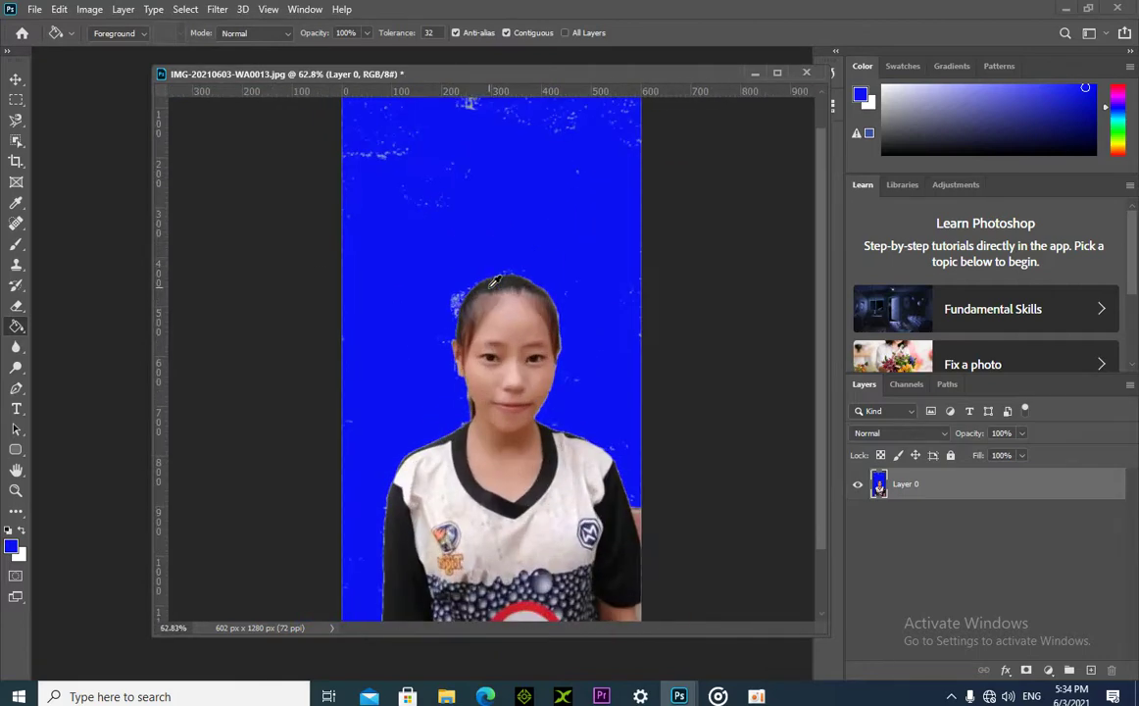
pyautogui.scroll(-3, 498, 283)
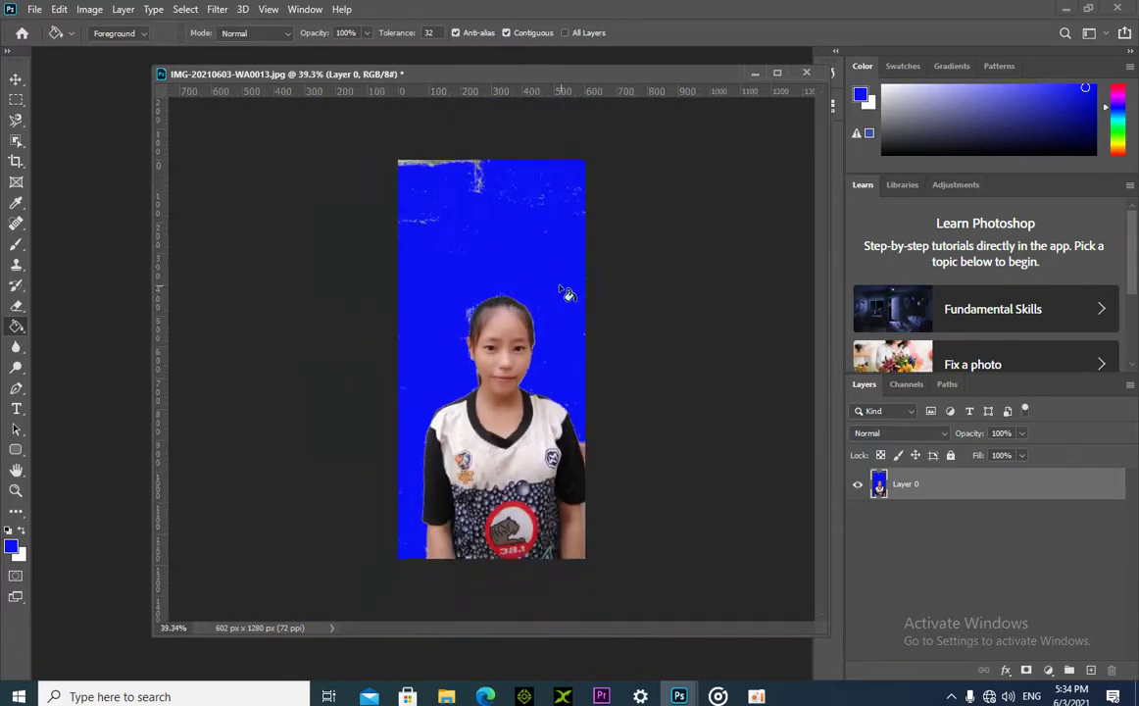
pyautogui.click(15, 81)
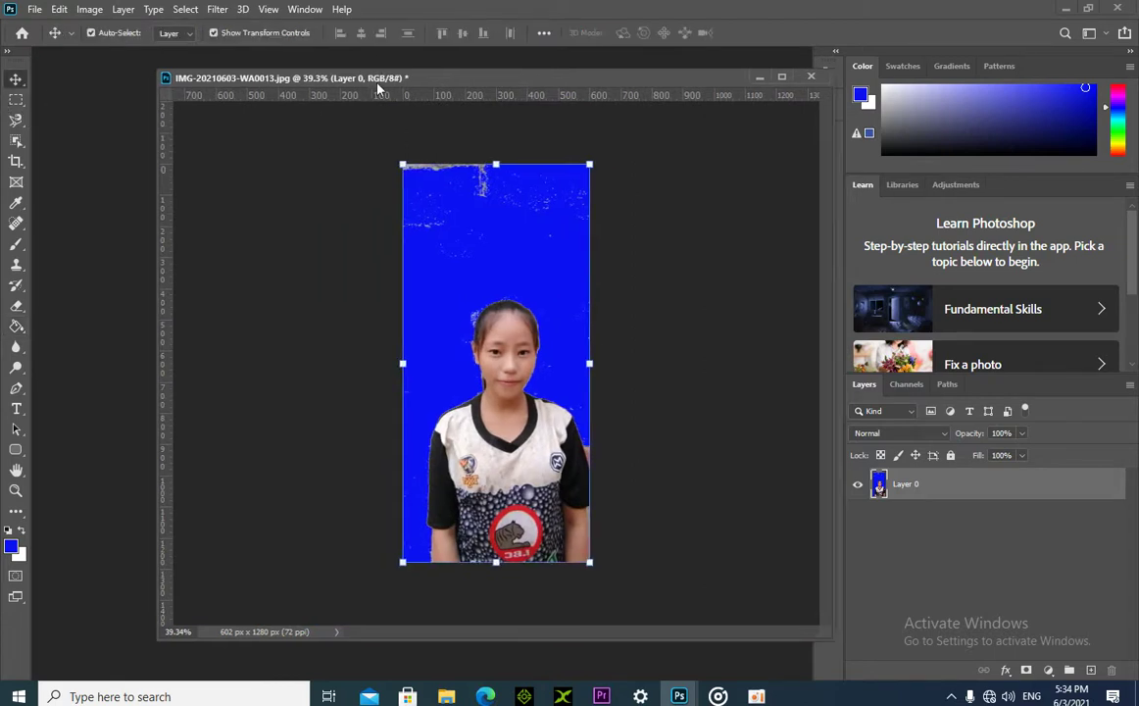
pyautogui.moveTo(368, 78); pyautogui.dragTo(500, 91)
pyautogui.moveTo(629, 490); pyautogui.dragTo(643, 430)
pyautogui.hotkey('ctrl', 'z')
pyautogui.hotkey('ctrl', 'z')
pyautogui.scroll(8, 578, 405)
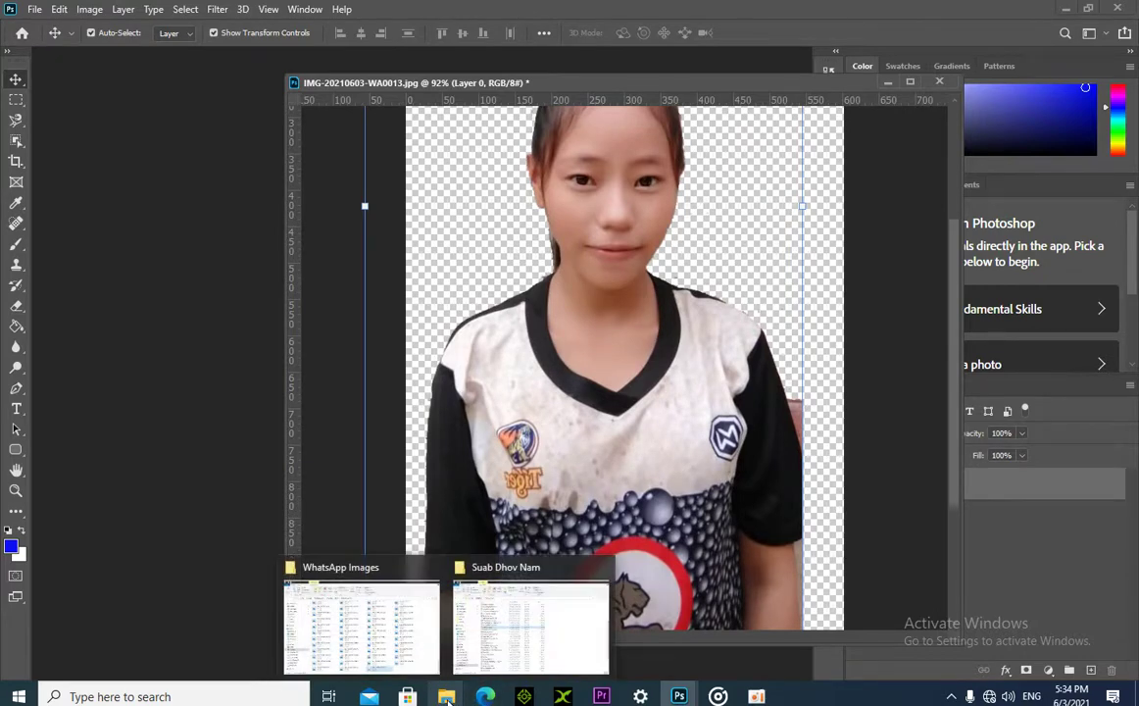
pyautogui.moveTo(755, 698)
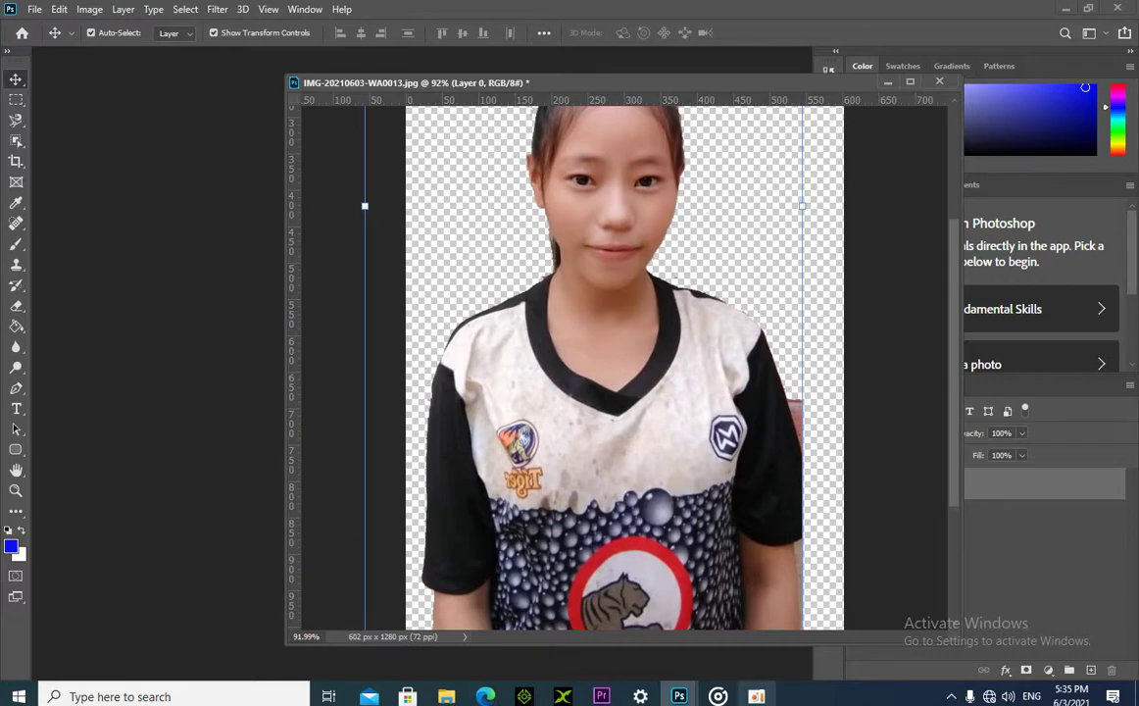
pyautogui.click(756, 697)
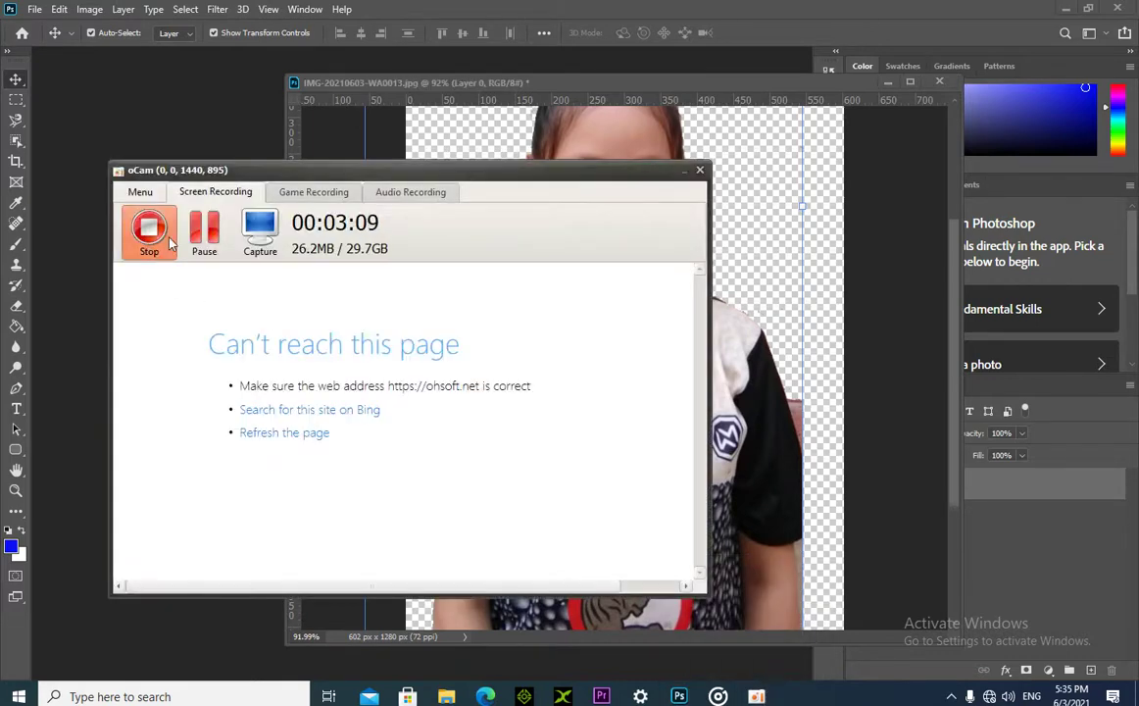
pyautogui.click(683, 169)
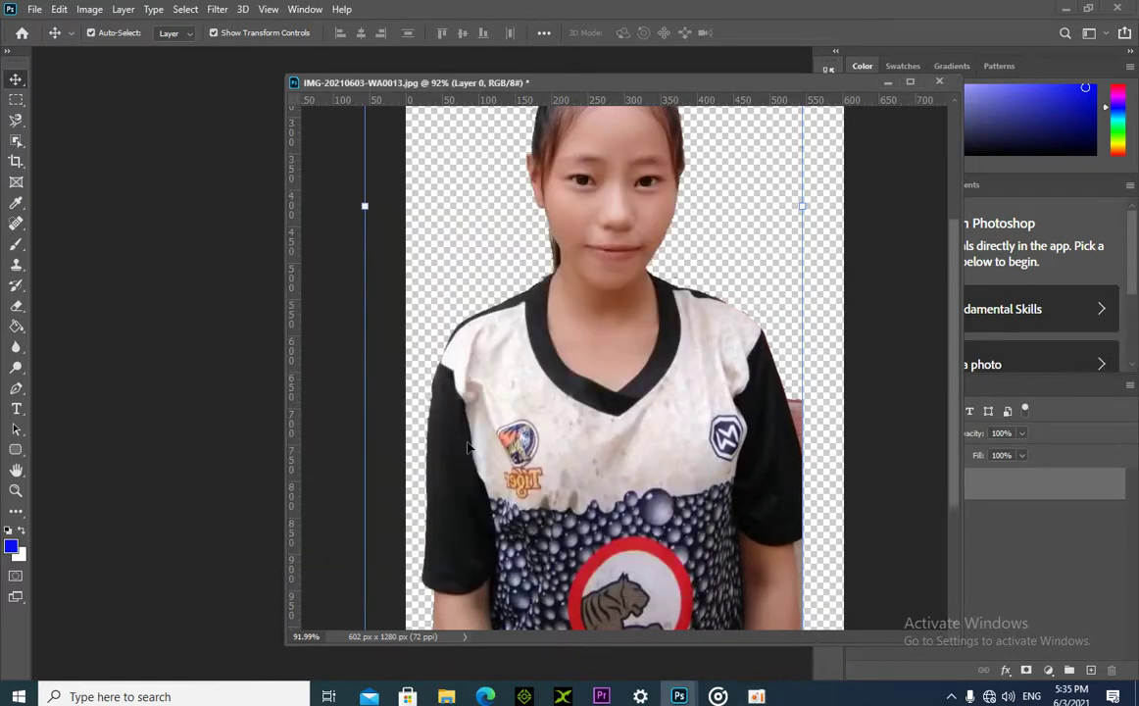
# Switch to File Explorer and open the DUAB TAG NROV folder on New Volume (F:).
pyautogui.moveTo(446, 695)
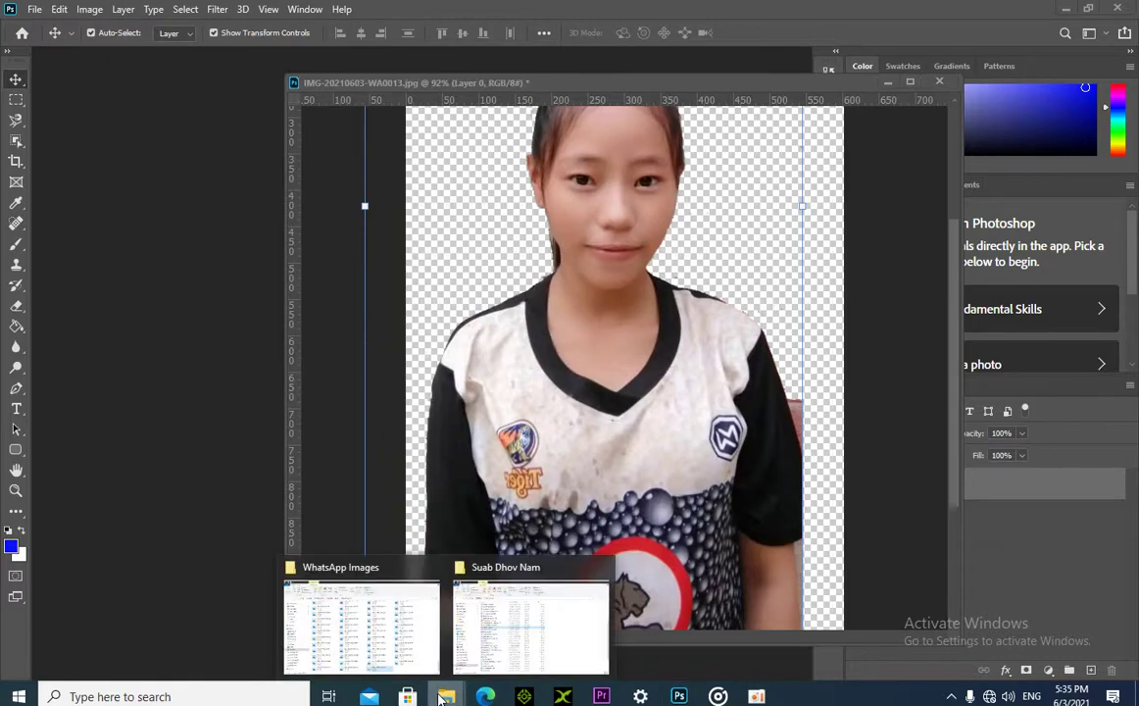
pyautogui.click(420, 623)
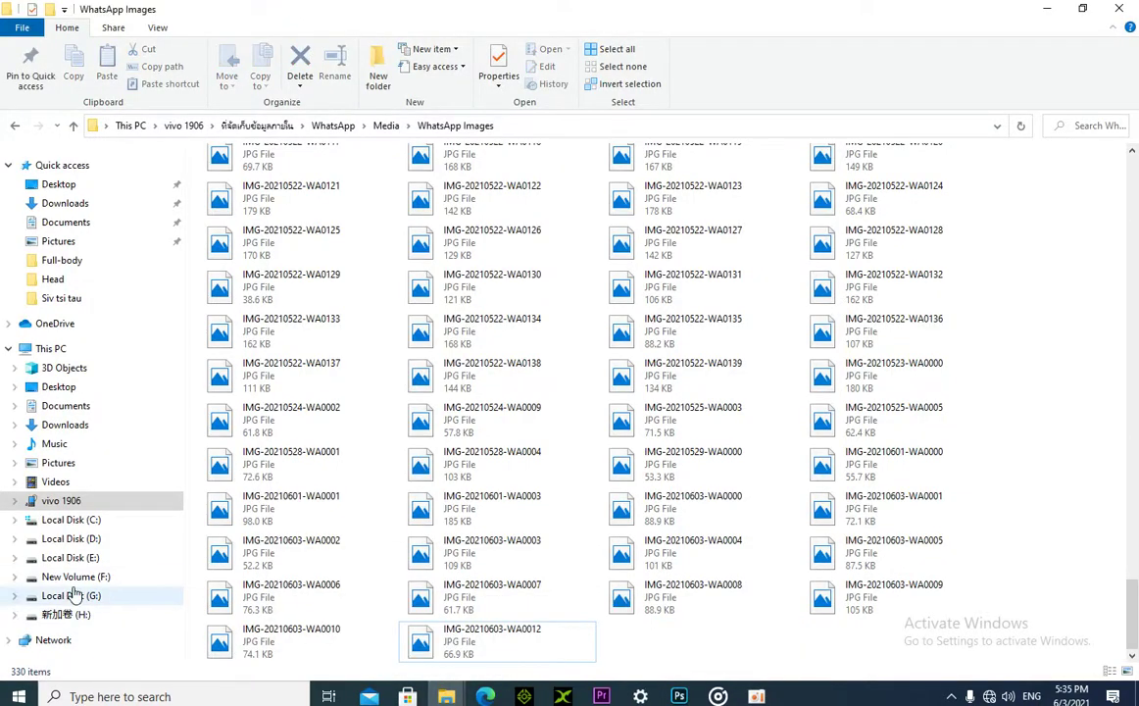
pyautogui.click(64, 616)
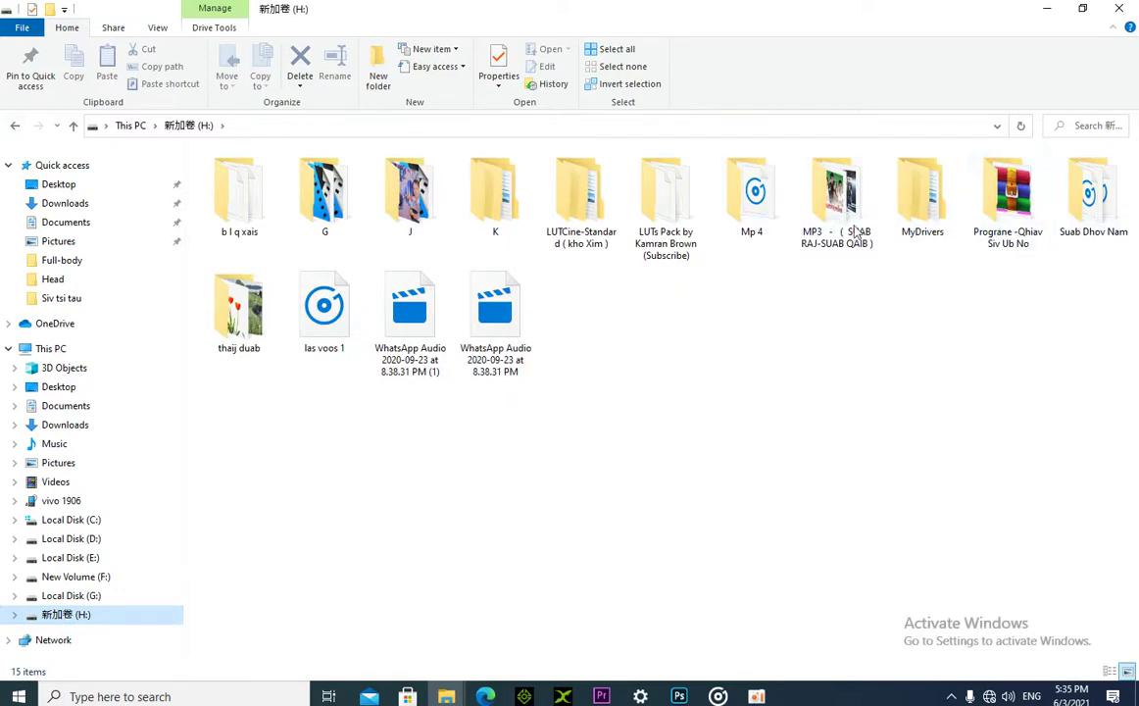
pyautogui.click(61, 594)
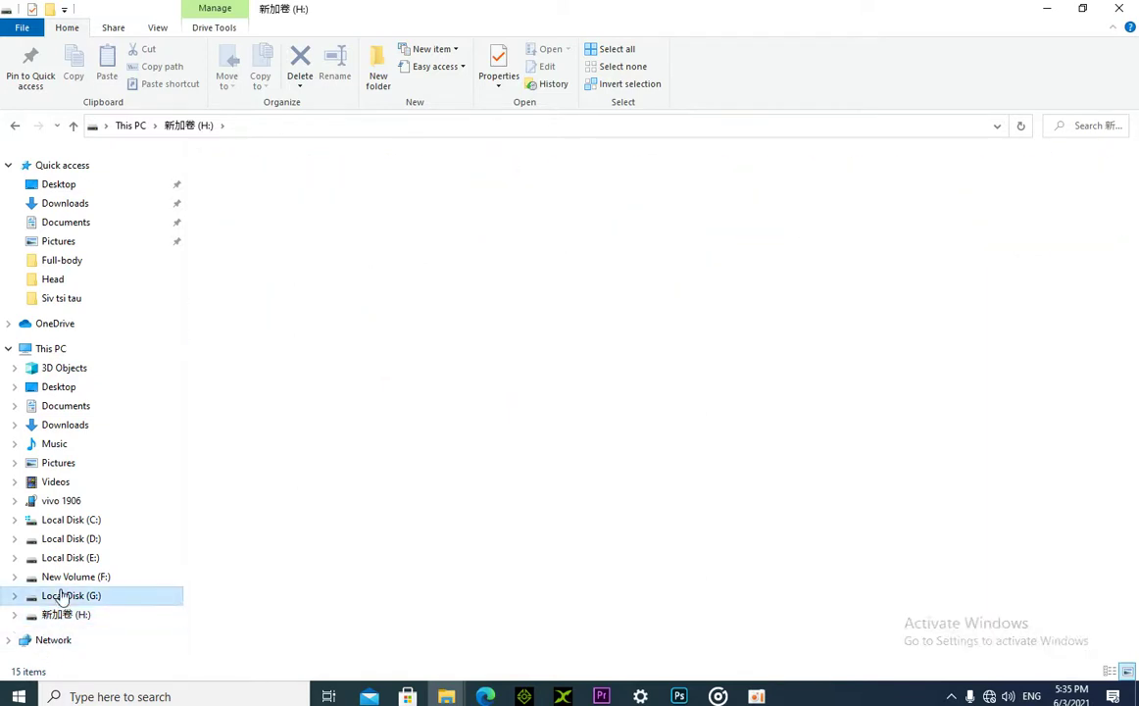
pyautogui.click(62, 577)
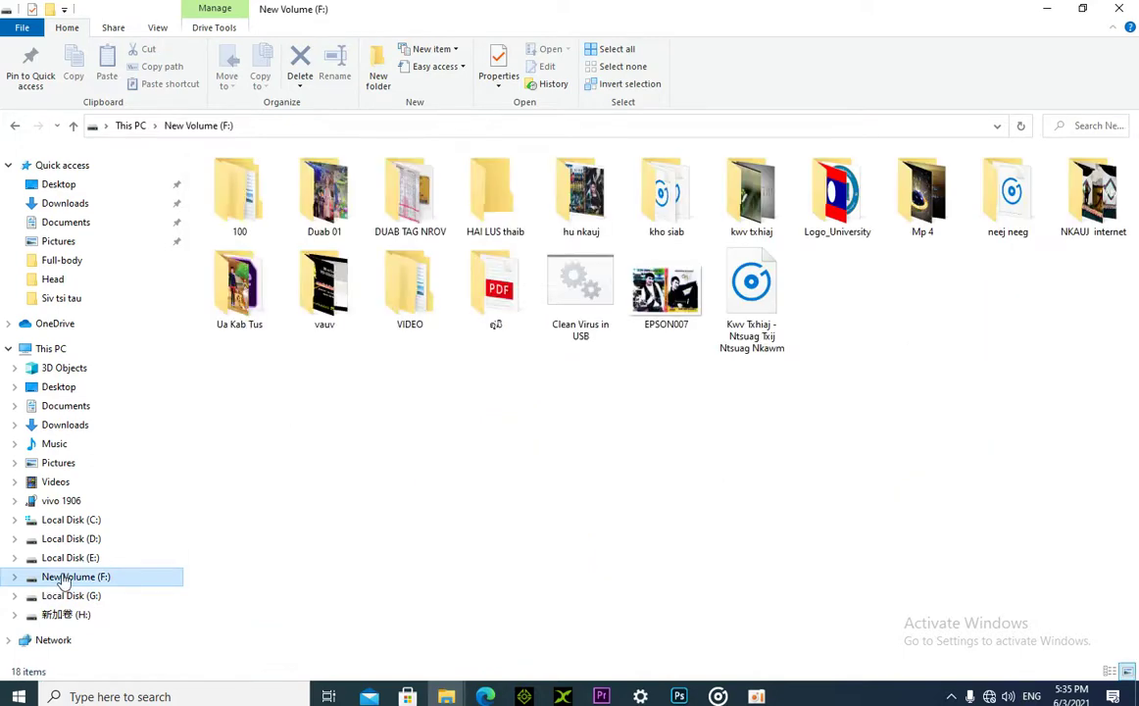
pyautogui.doubleClick(397, 188)
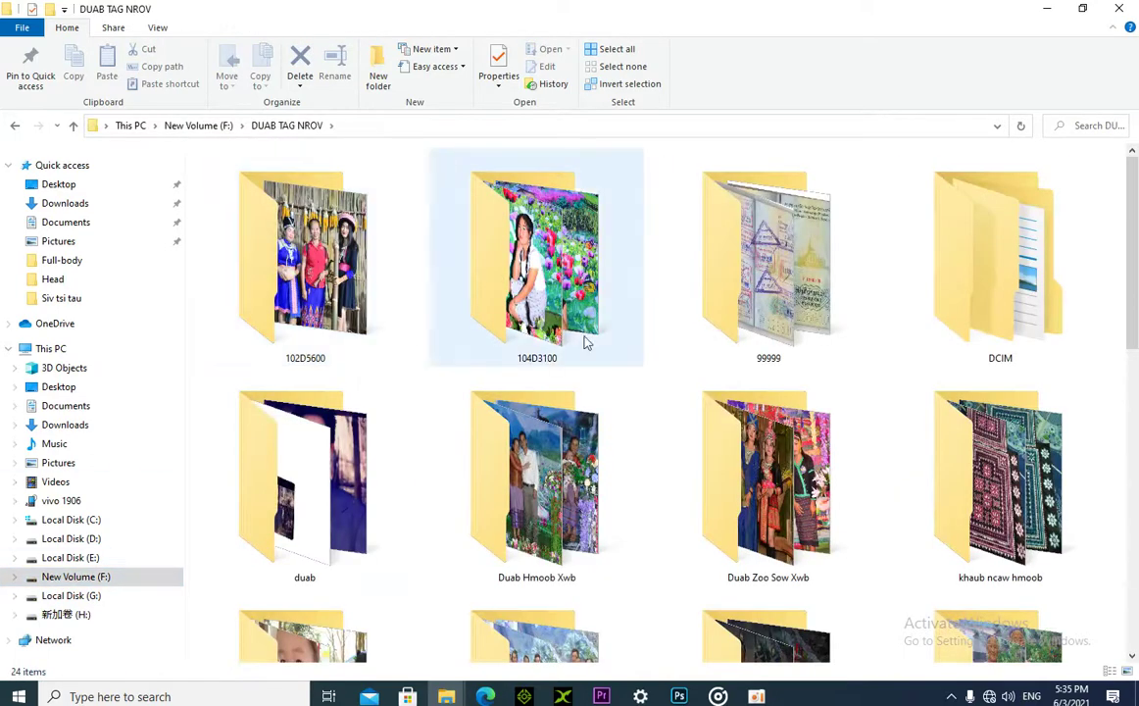
# Find and open the subfolder of suit and shirt templates inside DUAB TAG NROV.
pyautogui.scroll(-5, 586, 342)
pyautogui.scroll(2, 503, 366)
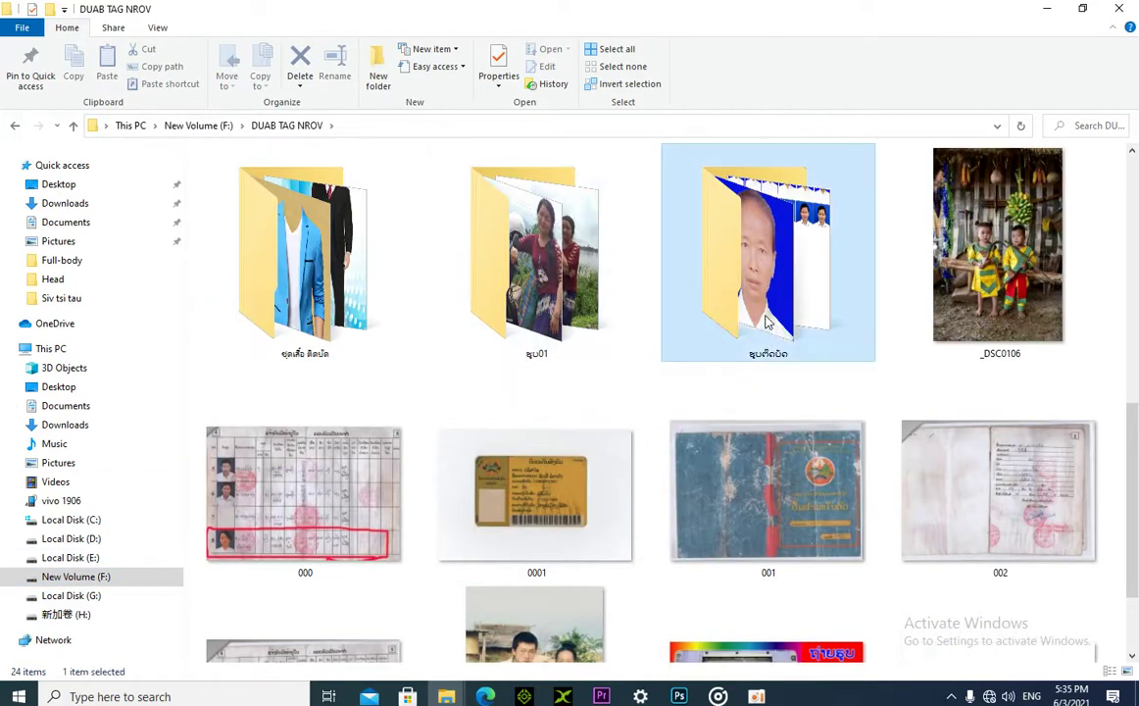
pyautogui.doubleClick(767, 230)
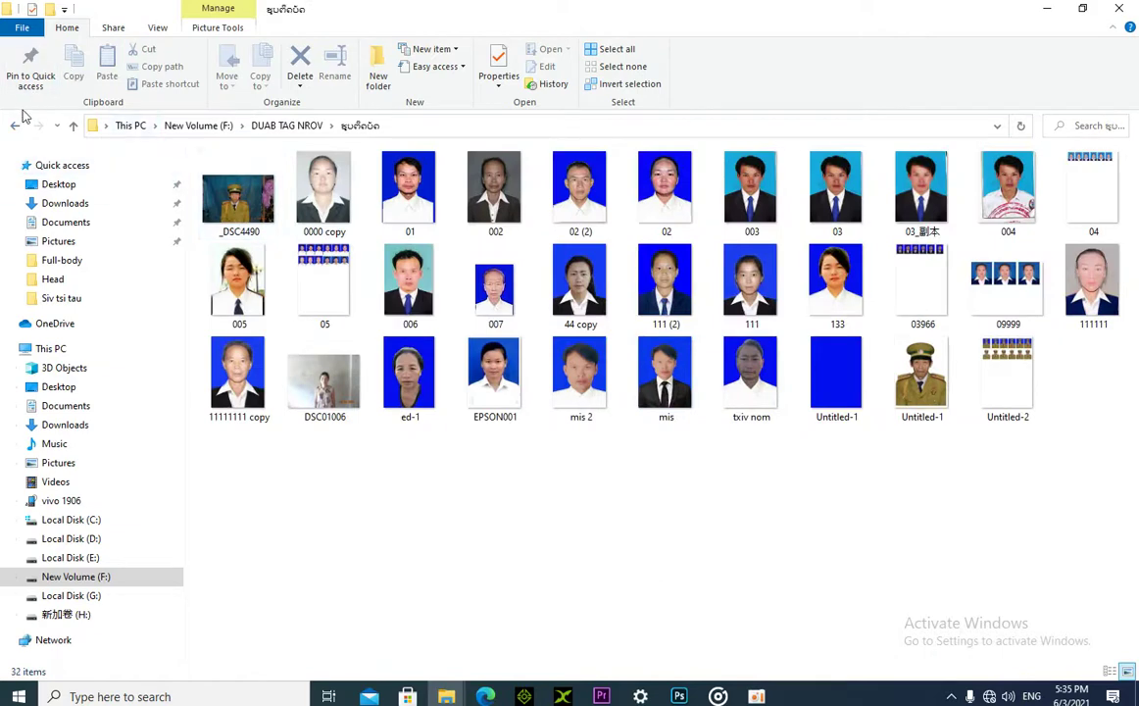
pyautogui.click(16, 125)
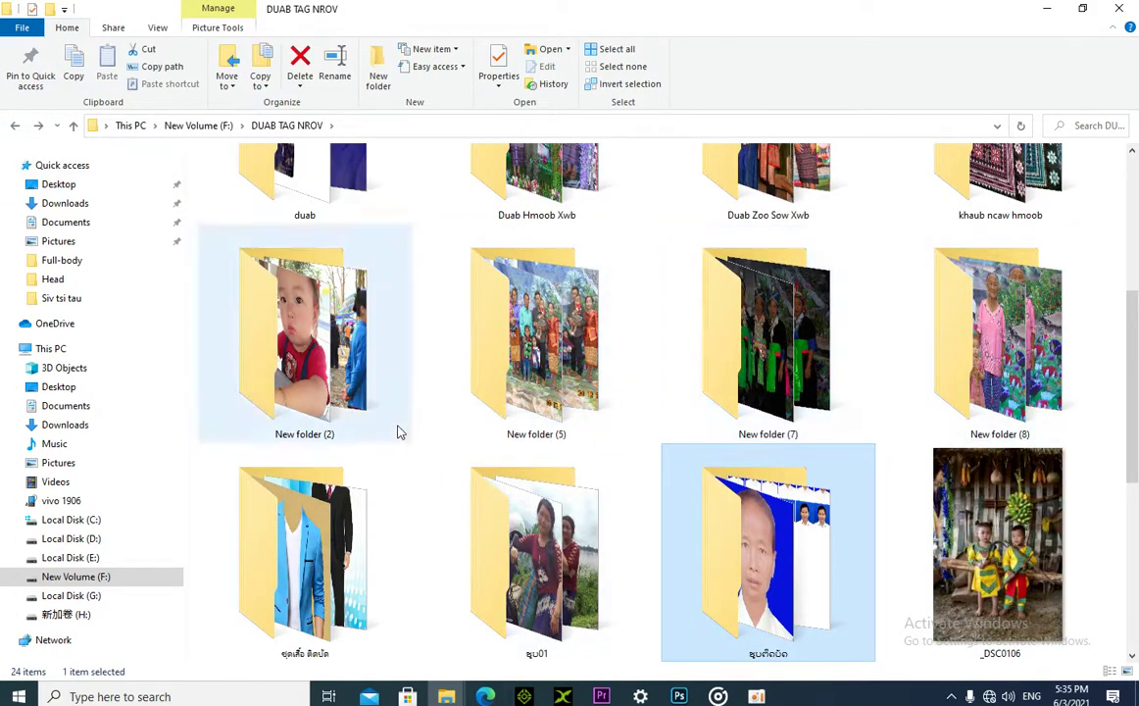
pyautogui.doubleClick(304, 549)
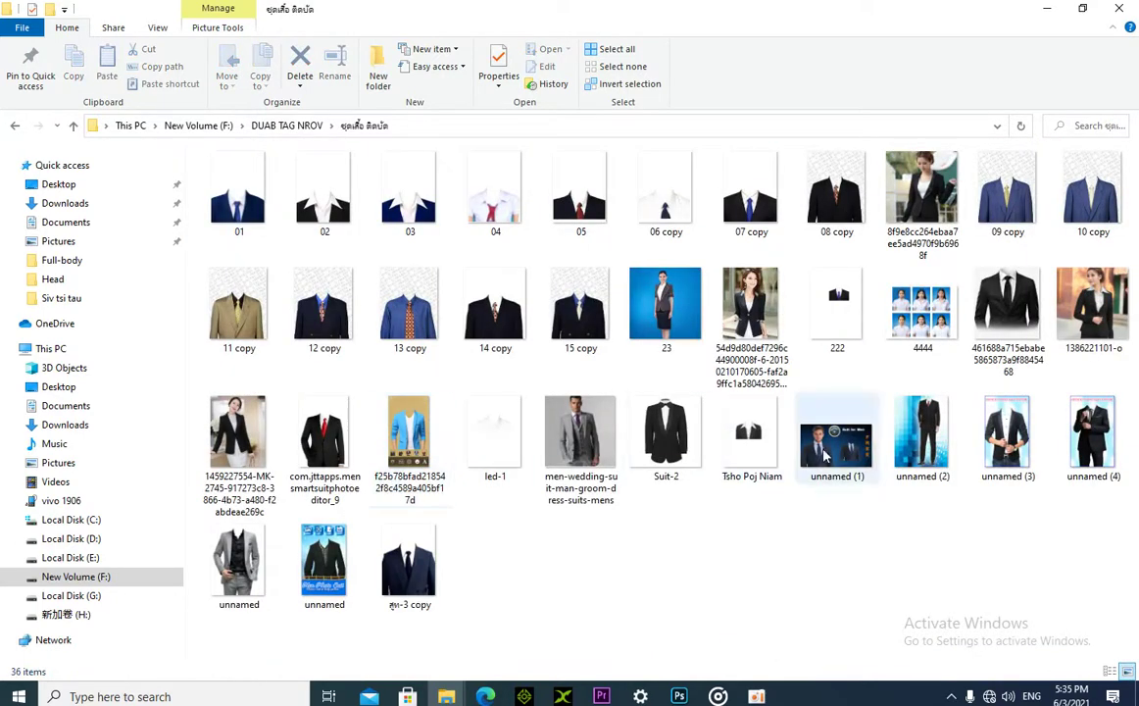
# Open the shirt template led-1.png in Photoshop and float it in its own window beside the portrait.
pyautogui.moveTo(495, 431); pyautogui.dragTo(618, 650)
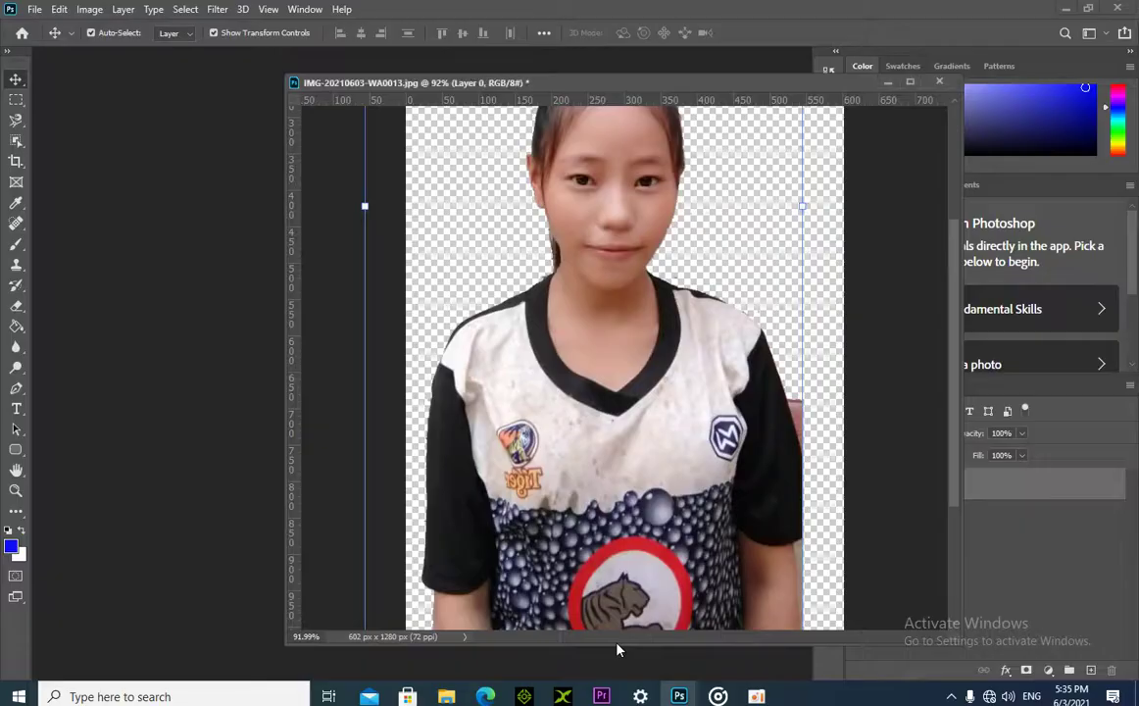
pyautogui.click(1065, 9)
pyautogui.moveTo(520, 453); pyautogui.dragTo(157, 340)
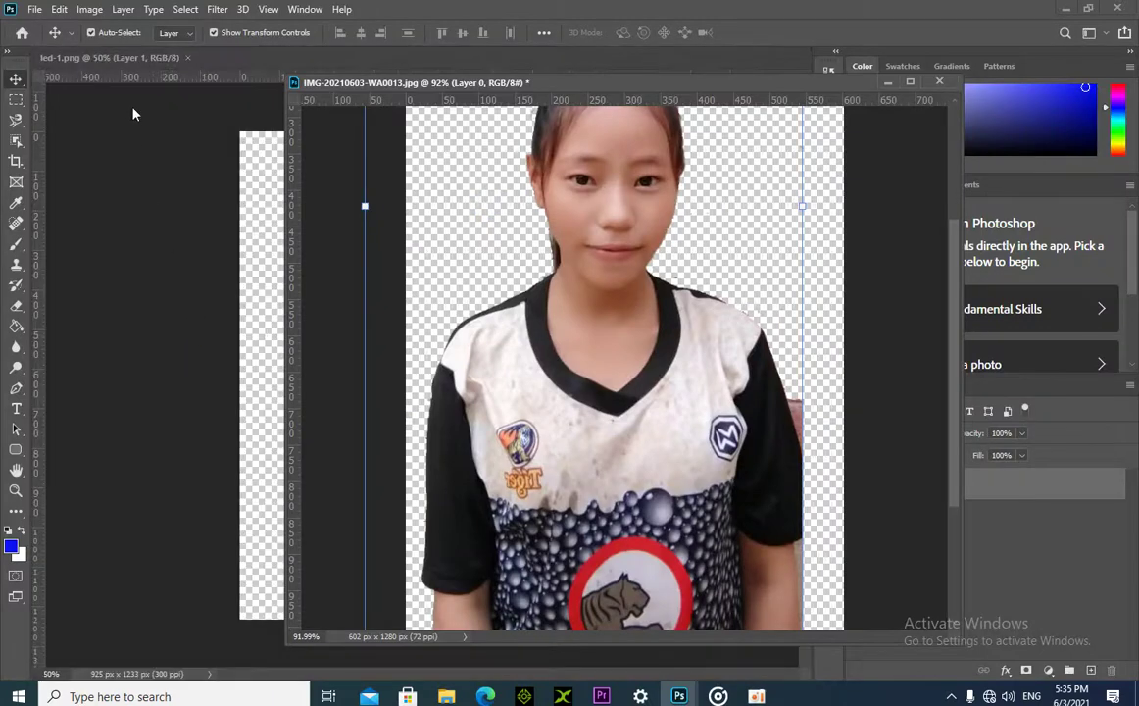
pyautogui.rightClick(114, 55)
pyautogui.click(172, 133)
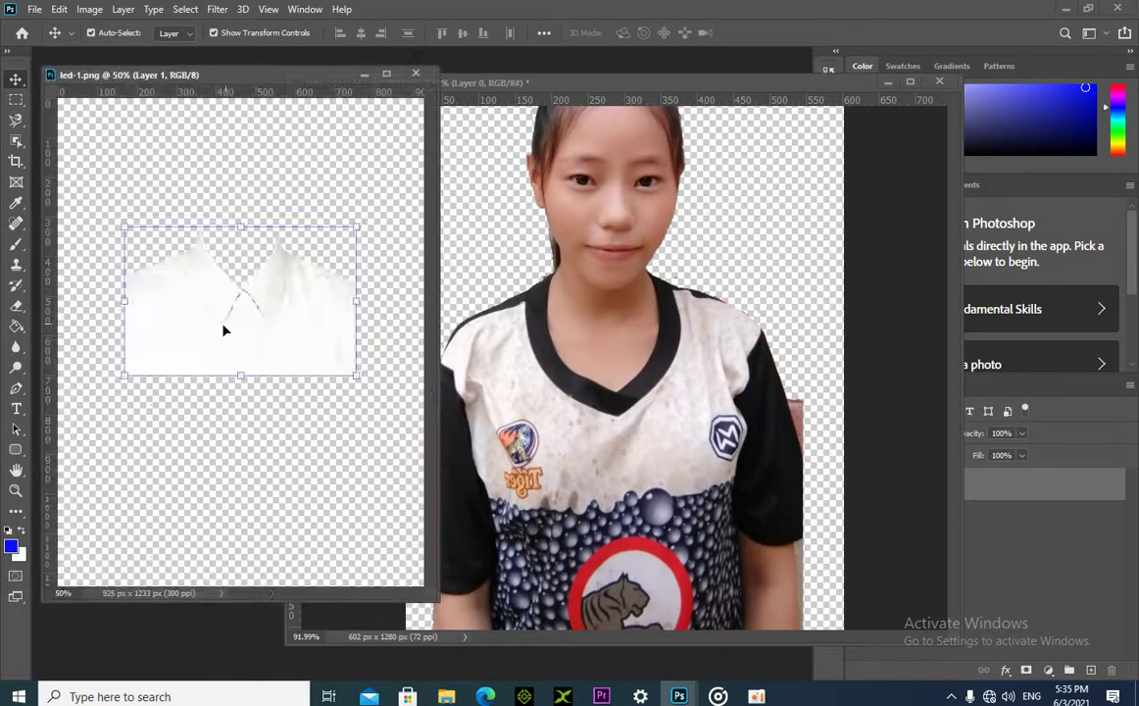
# Copy the white shirt from led-1.png onto the portrait, then scale it to 57.57% and rotate it 2.08° over the chest.
pyautogui.moveTo(223, 331); pyautogui.dragTo(589, 410)
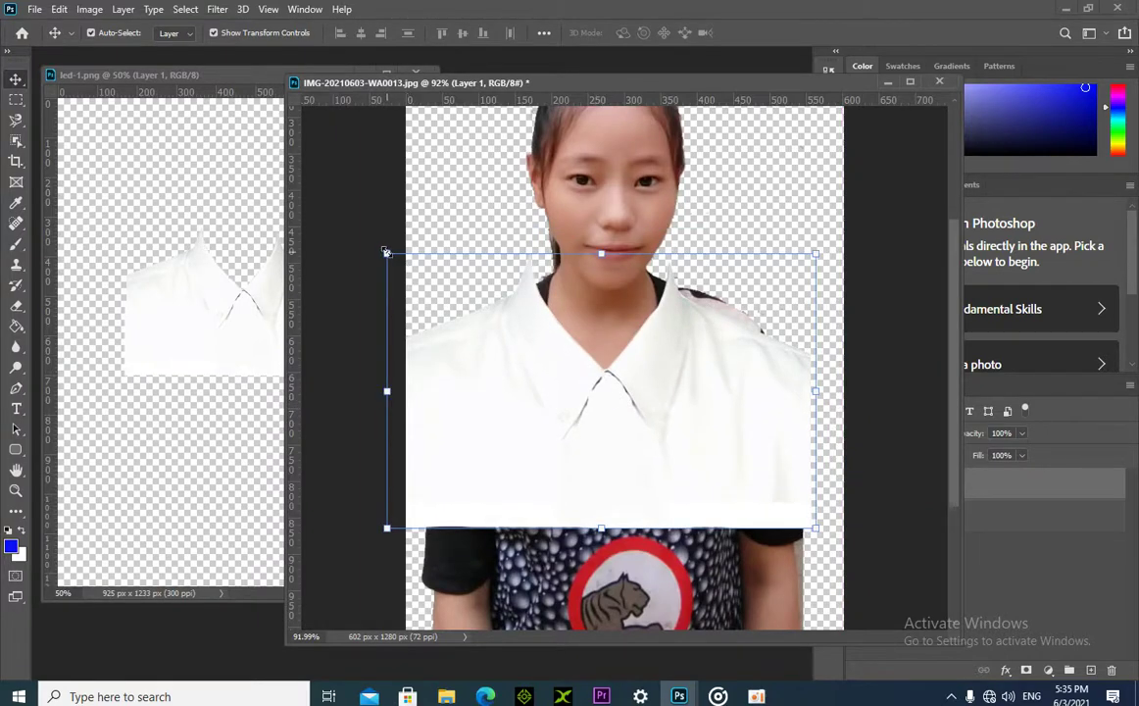
pyautogui.moveTo(386, 252); pyautogui.dragTo(516, 337)
pyautogui.moveTo(587, 419); pyautogui.dragTo(520, 341)
pyautogui.moveTo(454, 355); pyautogui.dragTo(507, 370)
pyautogui.moveTo(641, 401); pyautogui.dragTo(617, 387)
pyautogui.moveTo(488, 340); pyautogui.dragTo(481, 340)
pyautogui.moveTo(742, 246); pyautogui.dragTo(747, 251)
pyautogui.moveTo(665, 342); pyautogui.dragTo(661, 338)
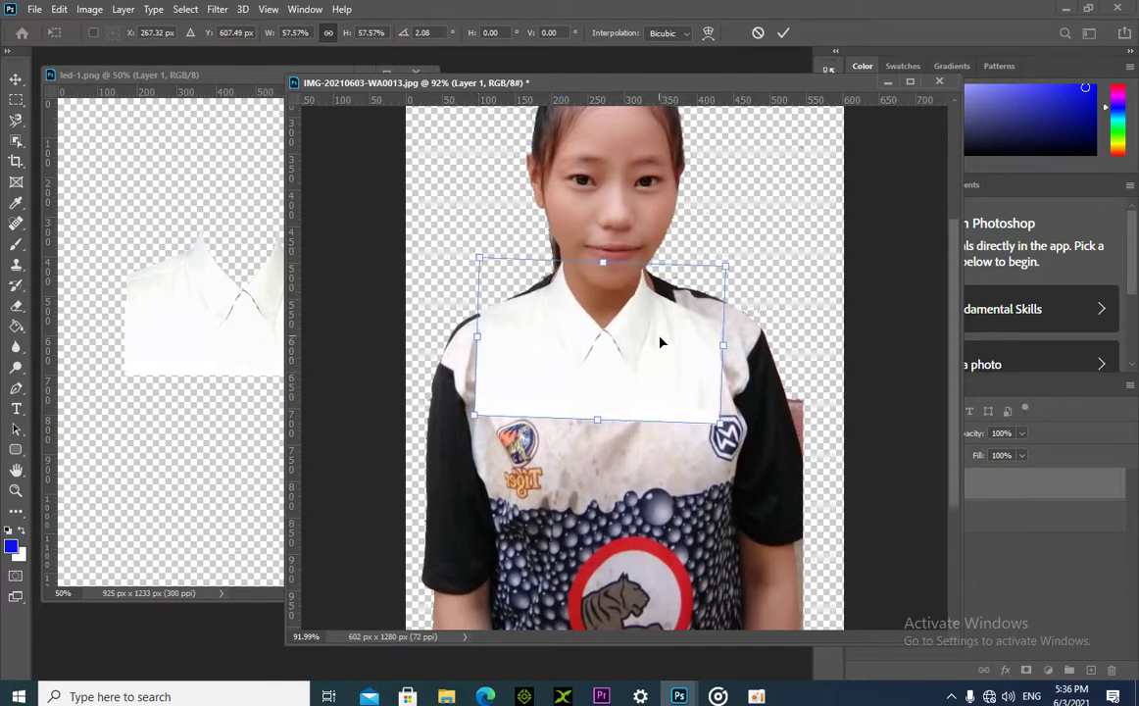
# Enlarge the white shirt to 64.70%, align its collar with the neck, and apply the transform.
pyautogui.moveTo(722, 261); pyautogui.dragTo(755, 248)
pyautogui.moveTo(640, 357); pyautogui.dragTo(622, 384)
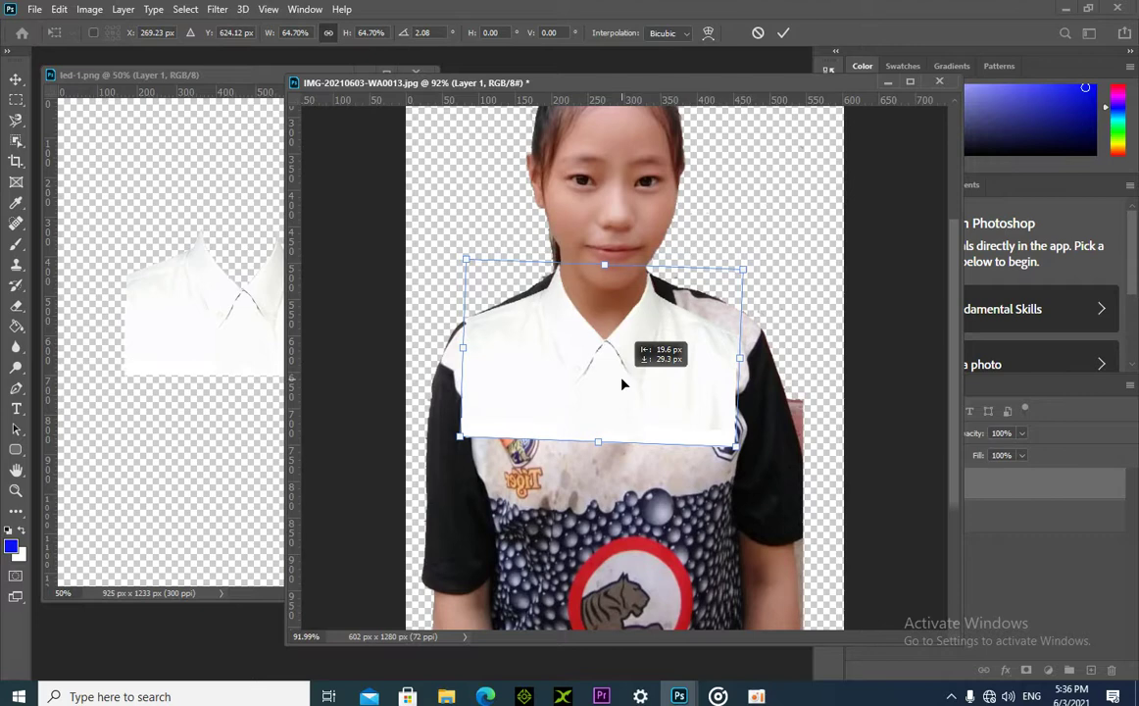
pyautogui.moveTo(621, 384); pyautogui.dragTo(620, 381)
pyautogui.scroll(3, 595, 255)
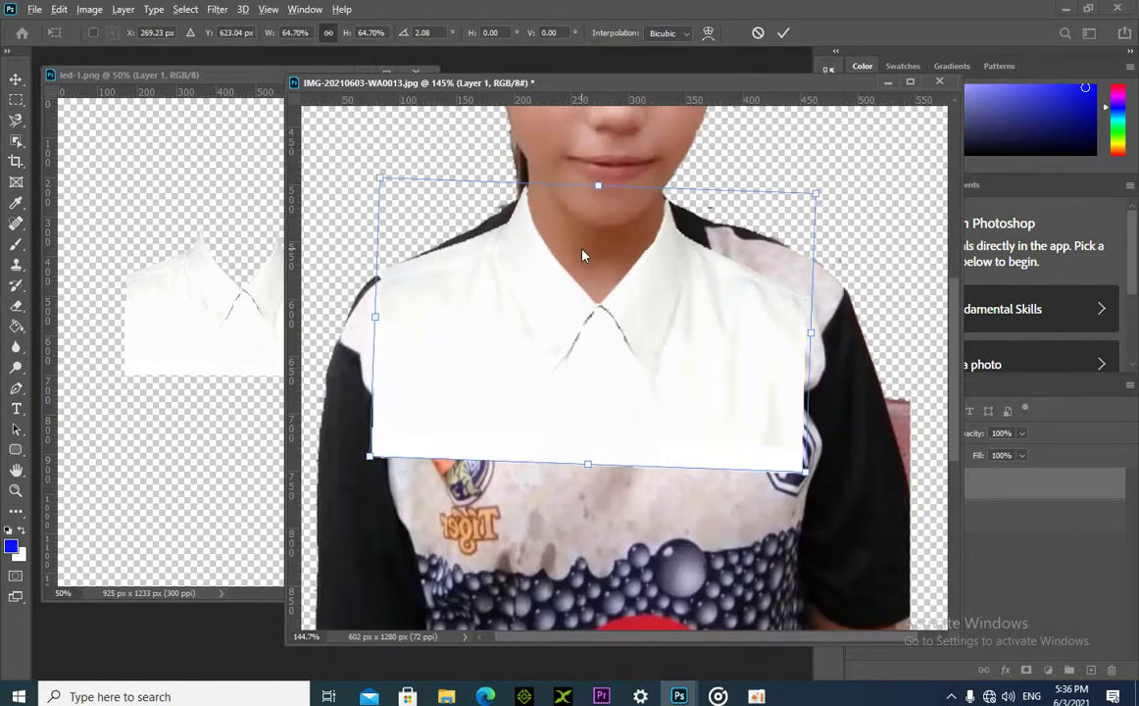
pyautogui.scroll(2, 588, 261)
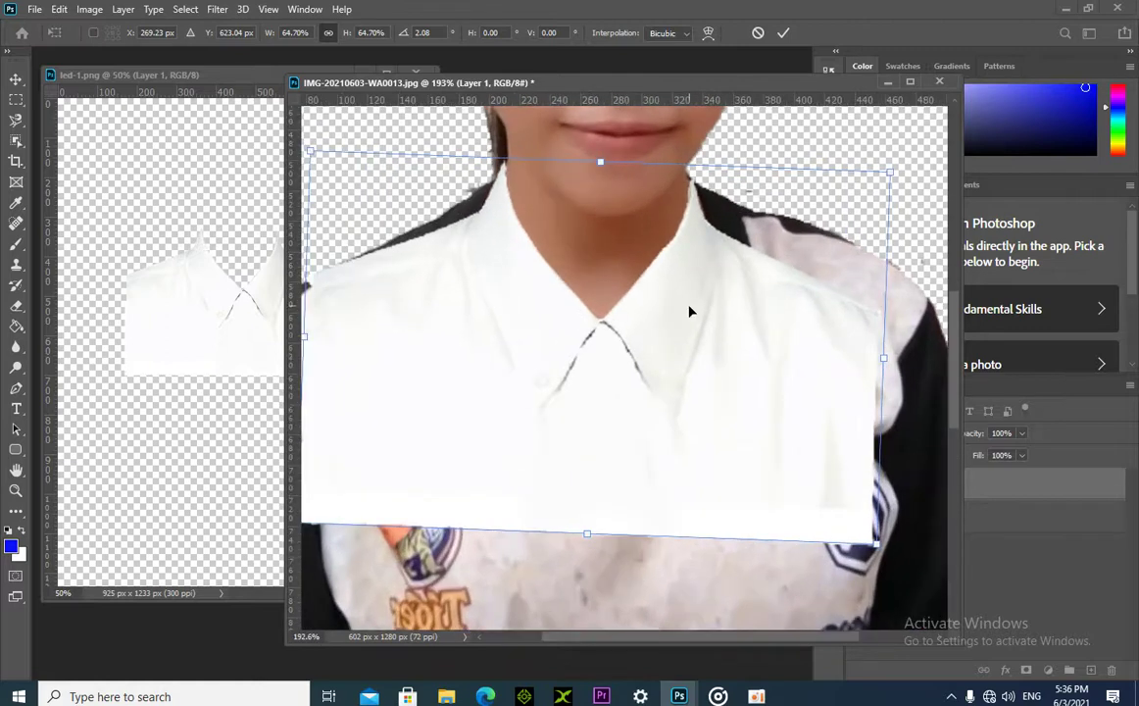
pyautogui.moveTo(686, 306); pyautogui.dragTo(686, 302)
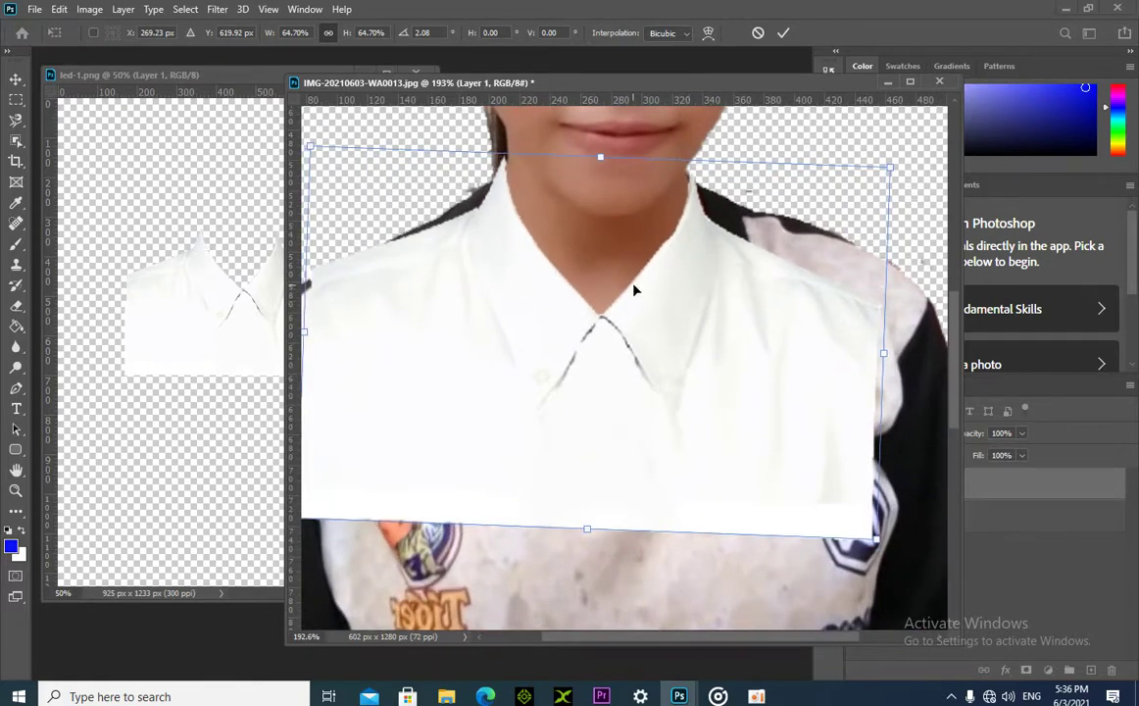
pyautogui.scroll(-3, 719, 283)
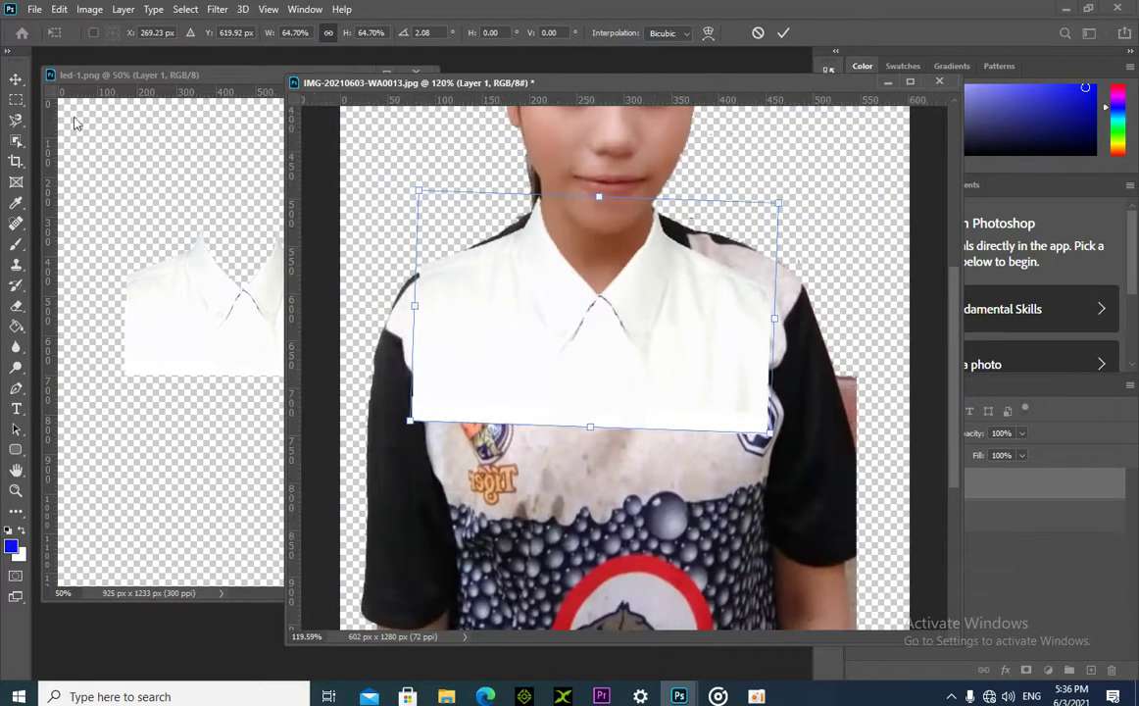
pyautogui.click(15, 80)
# Narrow the portrait's document window until it no longer covers the layer list and colour controls.
pyautogui.scroll(-3, 663, 257)
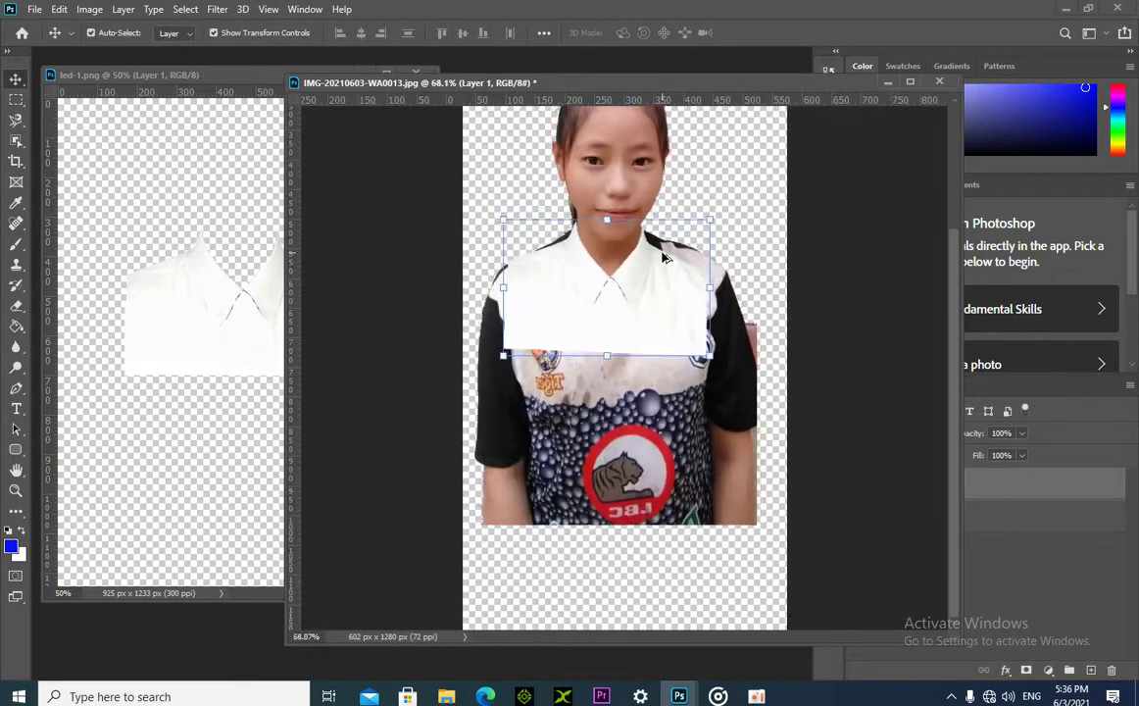
pyautogui.scroll(2, 663, 265)
pyautogui.scroll(1, 573, 428)
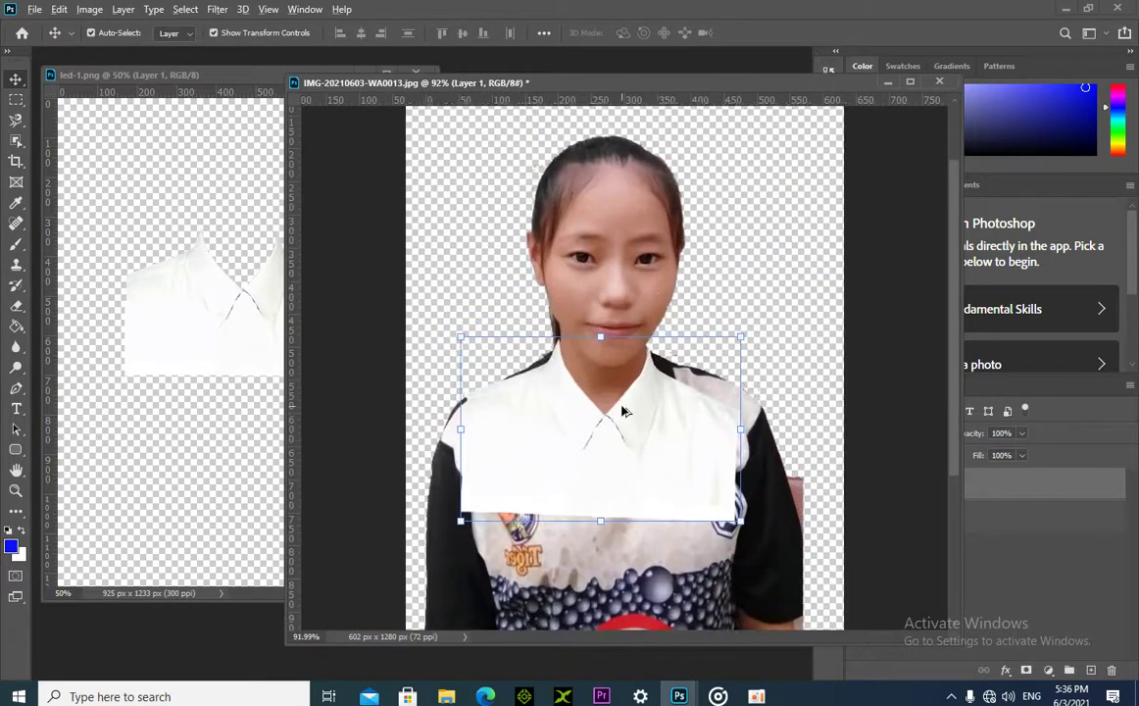
pyautogui.scroll(-3, 638, 401)
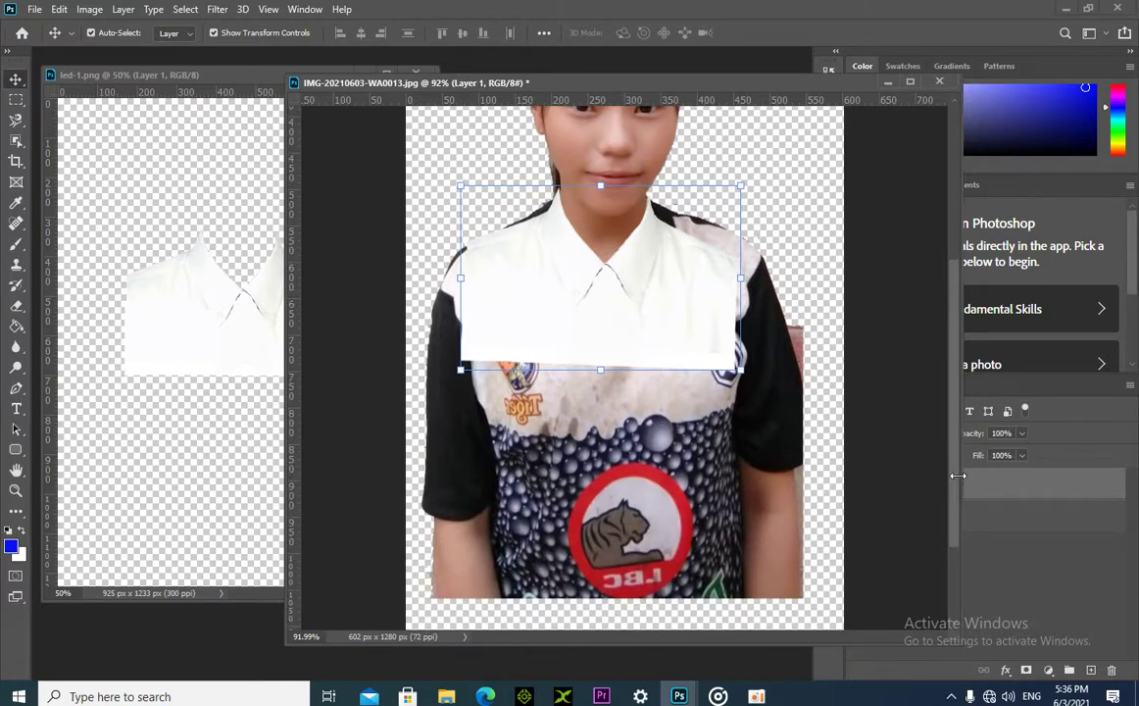
pyautogui.moveTo(960, 478); pyautogui.dragTo(937, 477)
pyautogui.scroll(-1, 849, 458)
pyautogui.scroll(1, 875, 519)
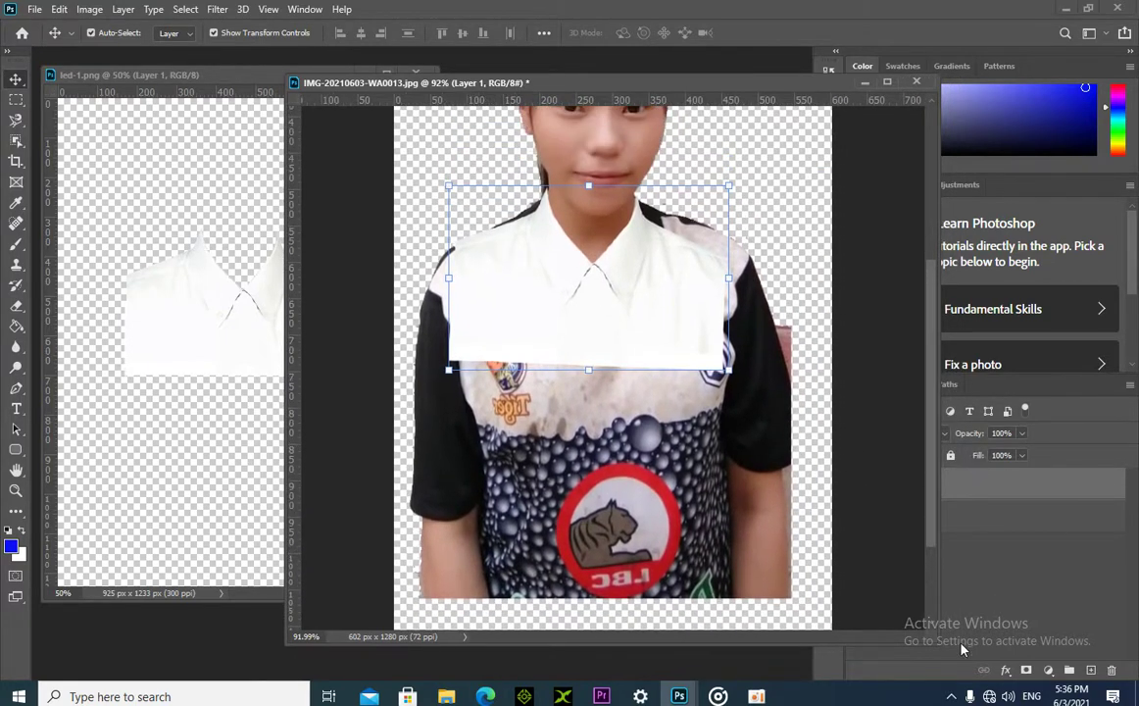
pyautogui.moveTo(938, 517); pyautogui.dragTo(834, 528)
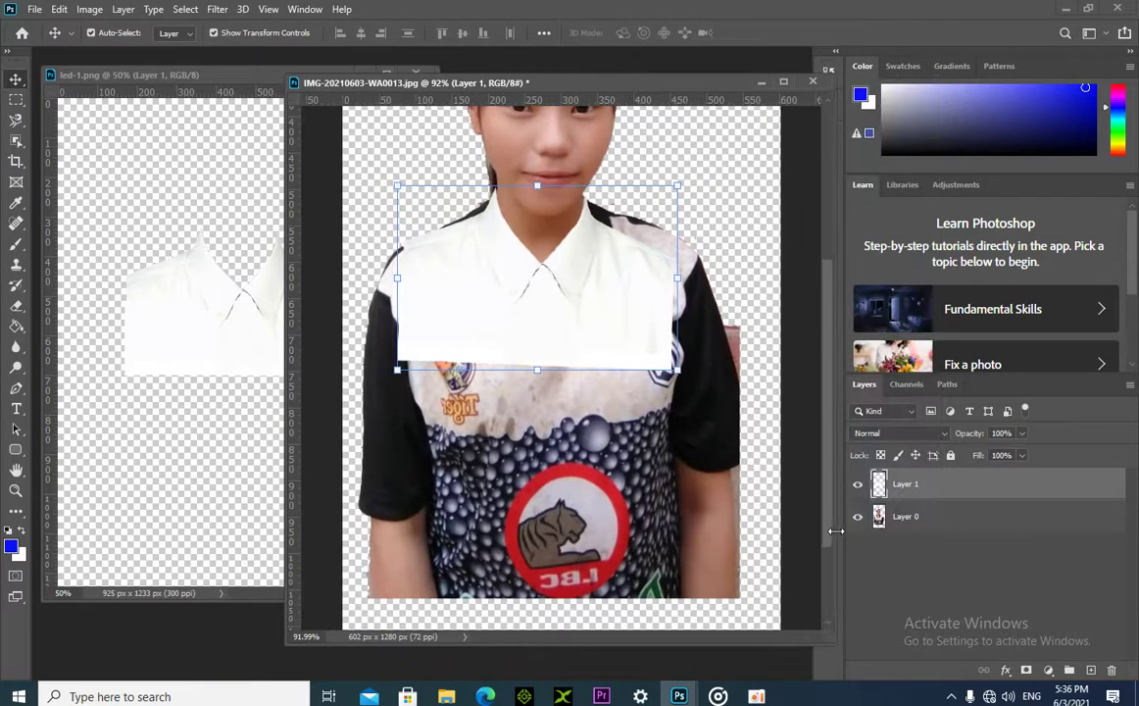
# Erase the old black-and-patterned clothing showing around the white shirt's shoulders and sides on Layer 0.
pyautogui.click(16, 304)
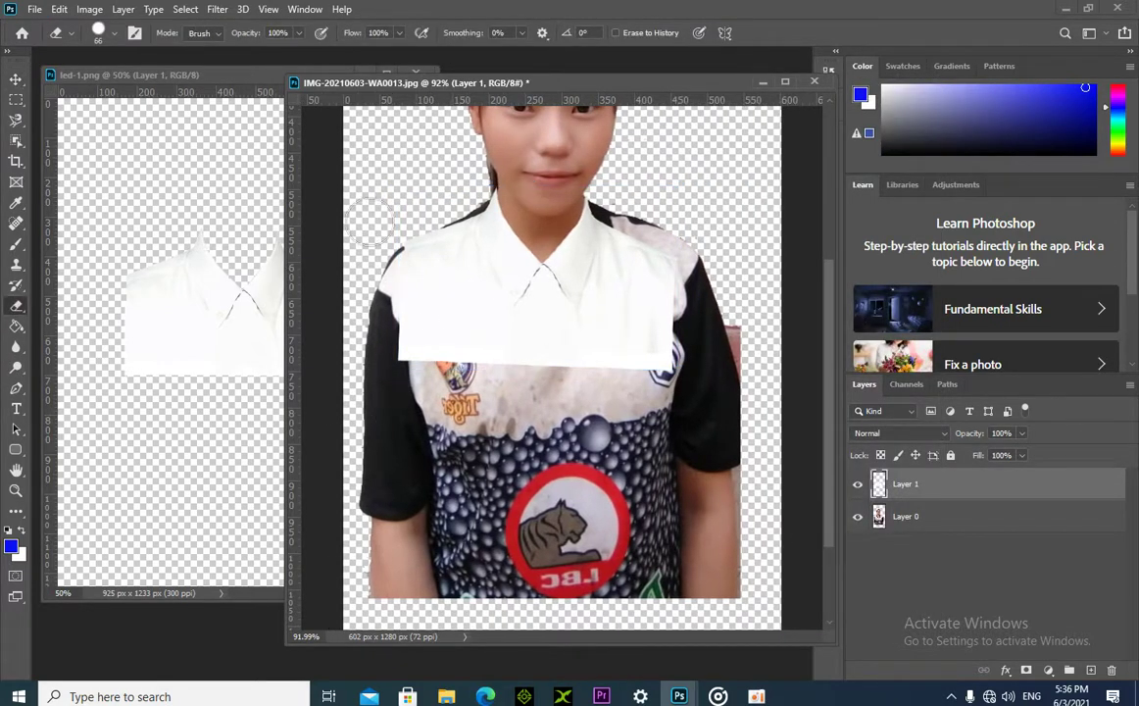
pyautogui.click(894, 516)
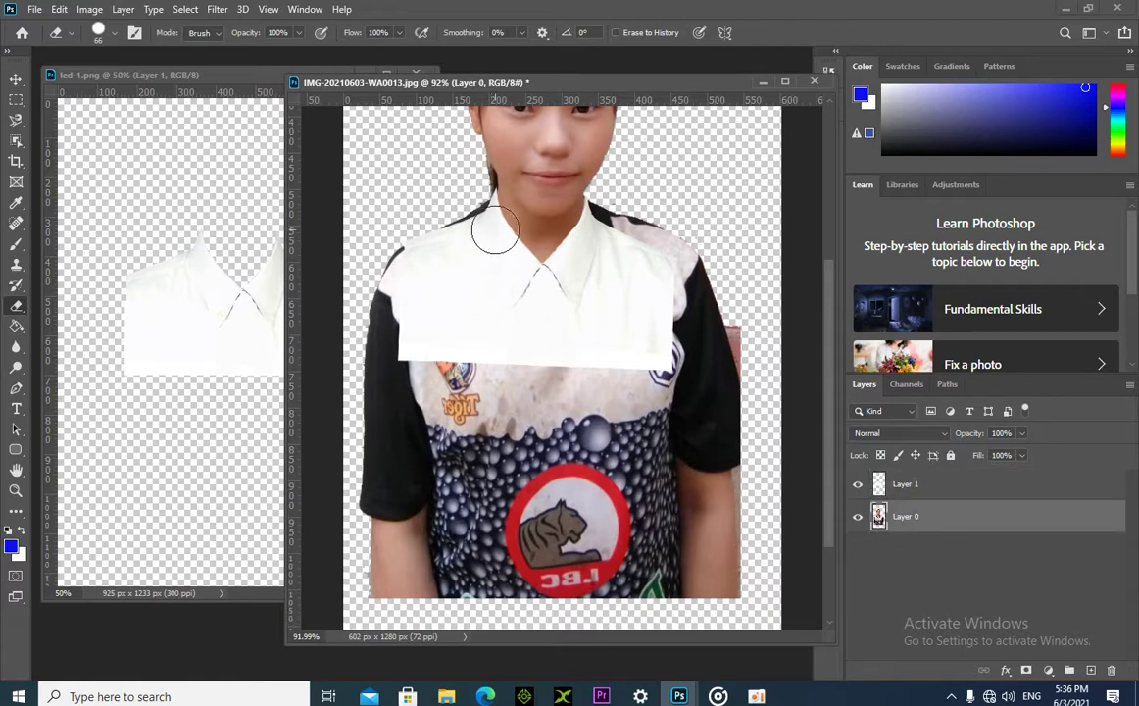
pyautogui.moveTo(588, 241)
pyautogui.mouseDown()
pyautogui.moveTo(612, 214)
pyautogui.moveTo(643, 255)
pyautogui.moveTo(726, 305)
pyautogui.moveTo(610, 198)
pyautogui.moveTo(754, 379)
pyautogui.moveTo(717, 328)
pyautogui.moveTo(724, 426)
pyautogui.moveTo(708, 369)
pyautogui.moveTo(668, 416)
pyautogui.mouseUp()
pyautogui.scroll(-3, 663, 419)
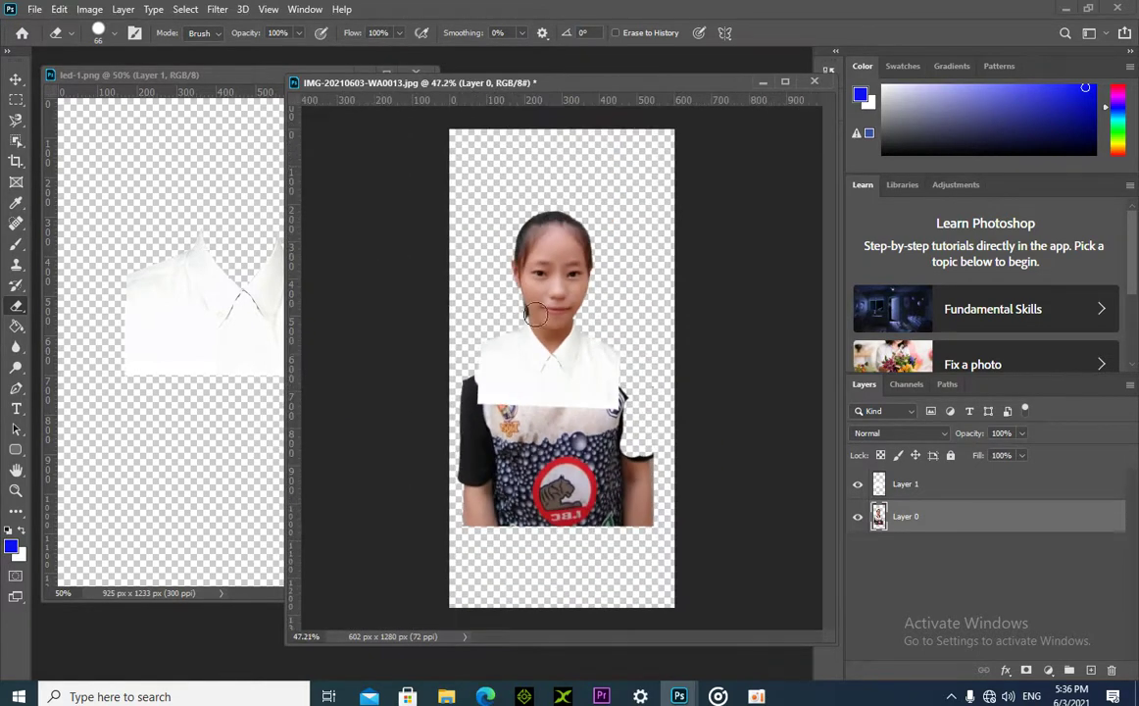
# Start the Crop tool and set its aspect ratio to 3 by 4.
pyautogui.click(16, 120)
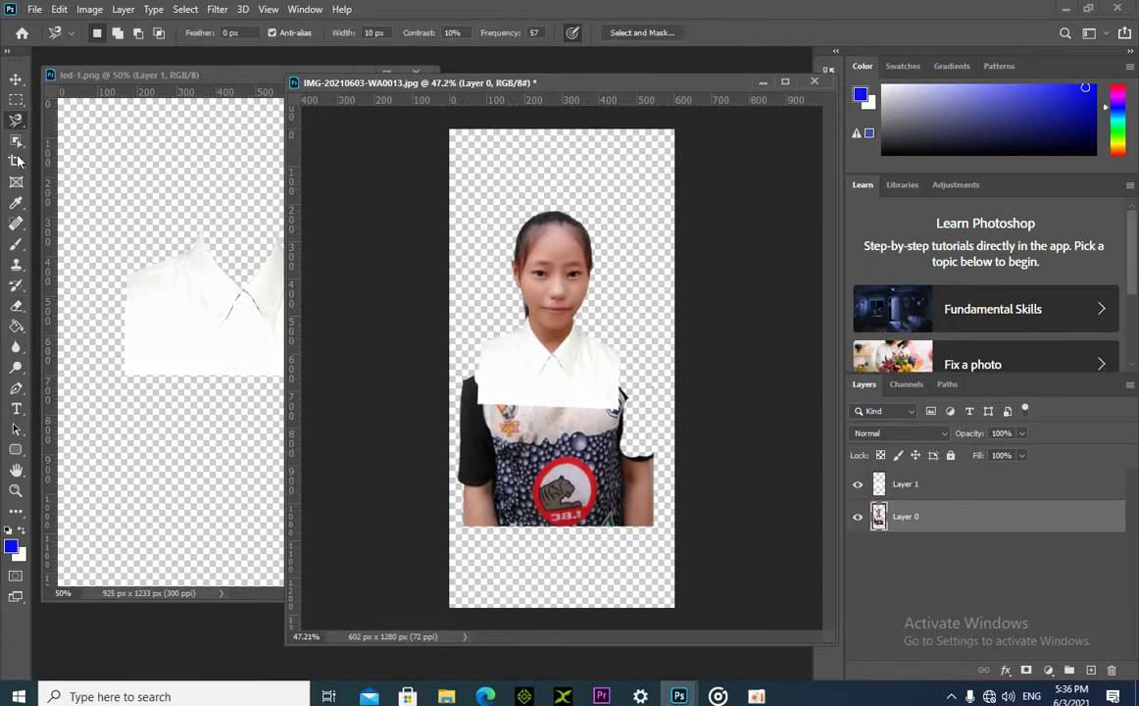
pyautogui.click(17, 160)
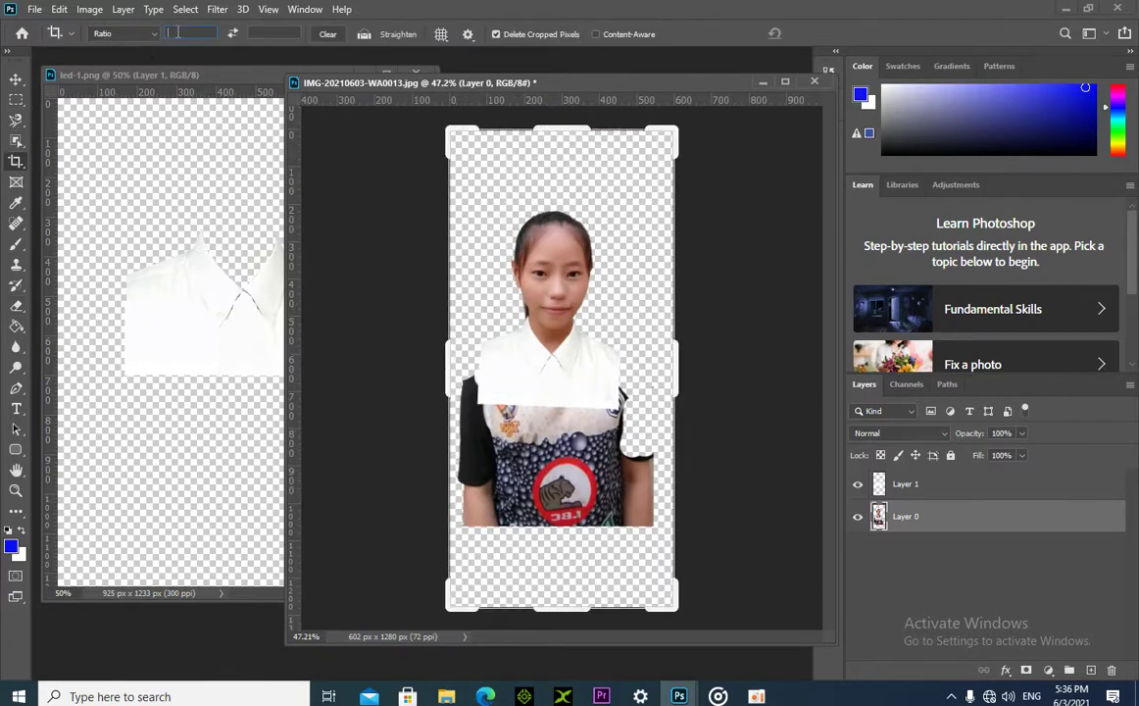
pyautogui.write('3')
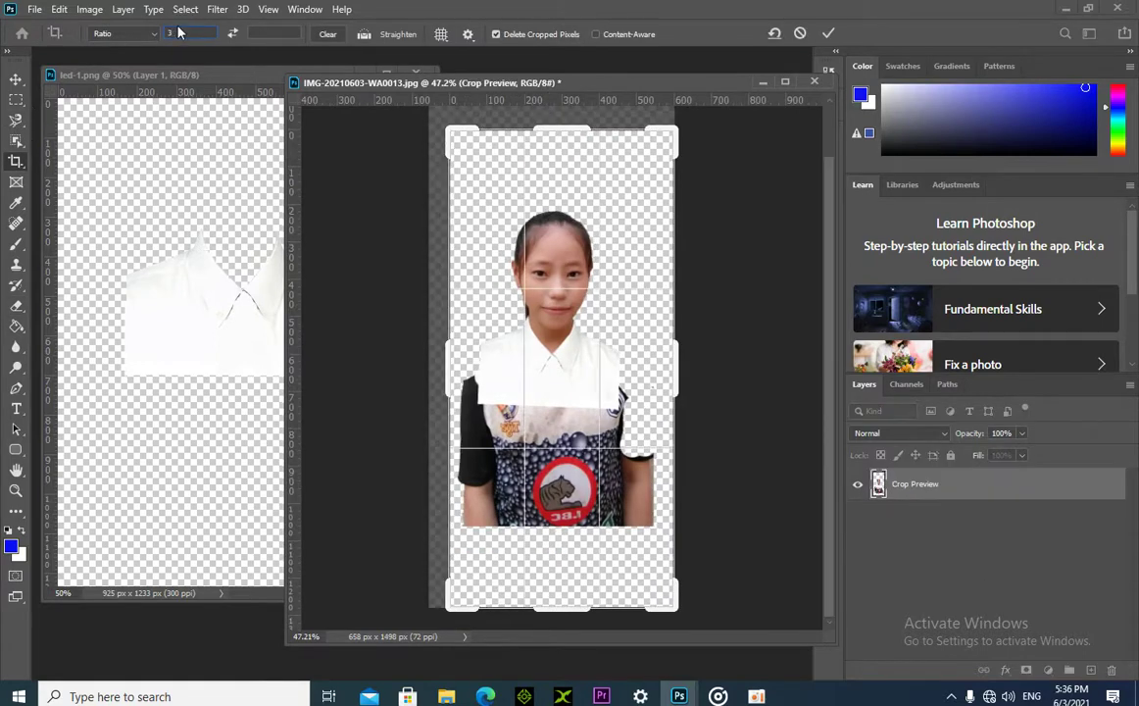
pyautogui.click(264, 34)
pyautogui.write('4')
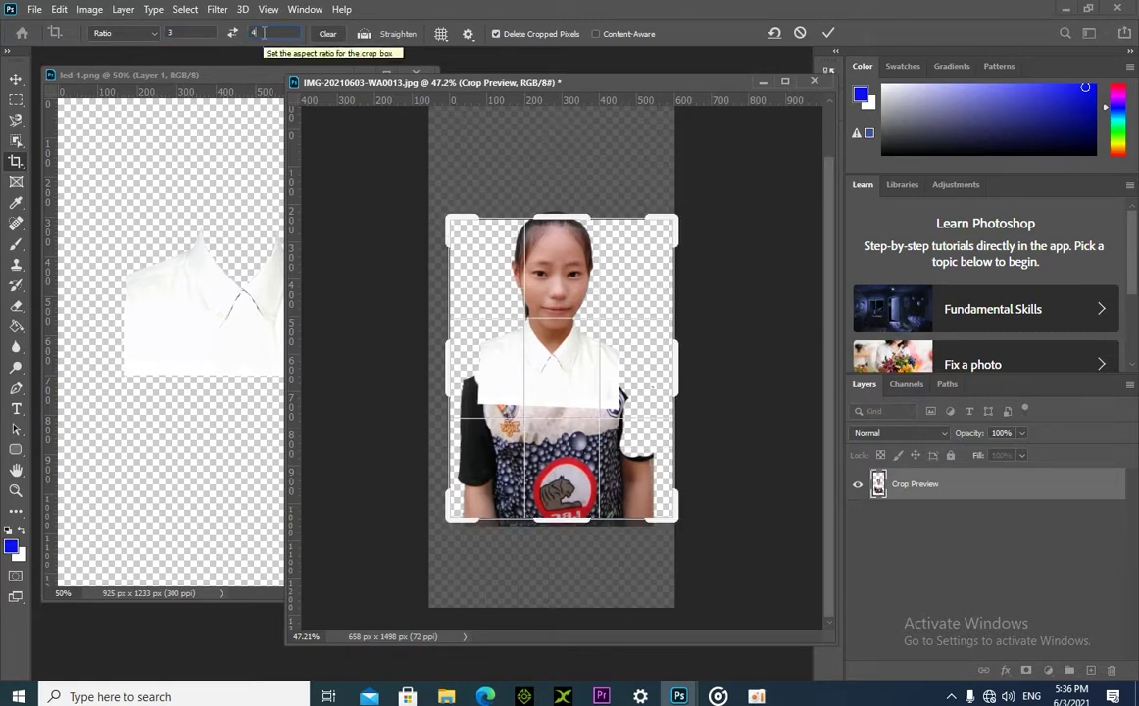
# Crop the portrait tightly around the head and white shirt, leaving out the old clothing below, and apply the crop.
pyautogui.moveTo(677, 527); pyautogui.dragTo(649, 470)
pyautogui.moveTo(474, 259); pyautogui.dragTo(502, 302)
pyautogui.moveTo(549, 336); pyautogui.dragTo(568, 382)
pyautogui.moveTo(628, 279)
pyautogui.mouseDown()
pyautogui.moveTo(647, 235)
pyautogui.moveTo(637, 270)
pyautogui.mouseUp()
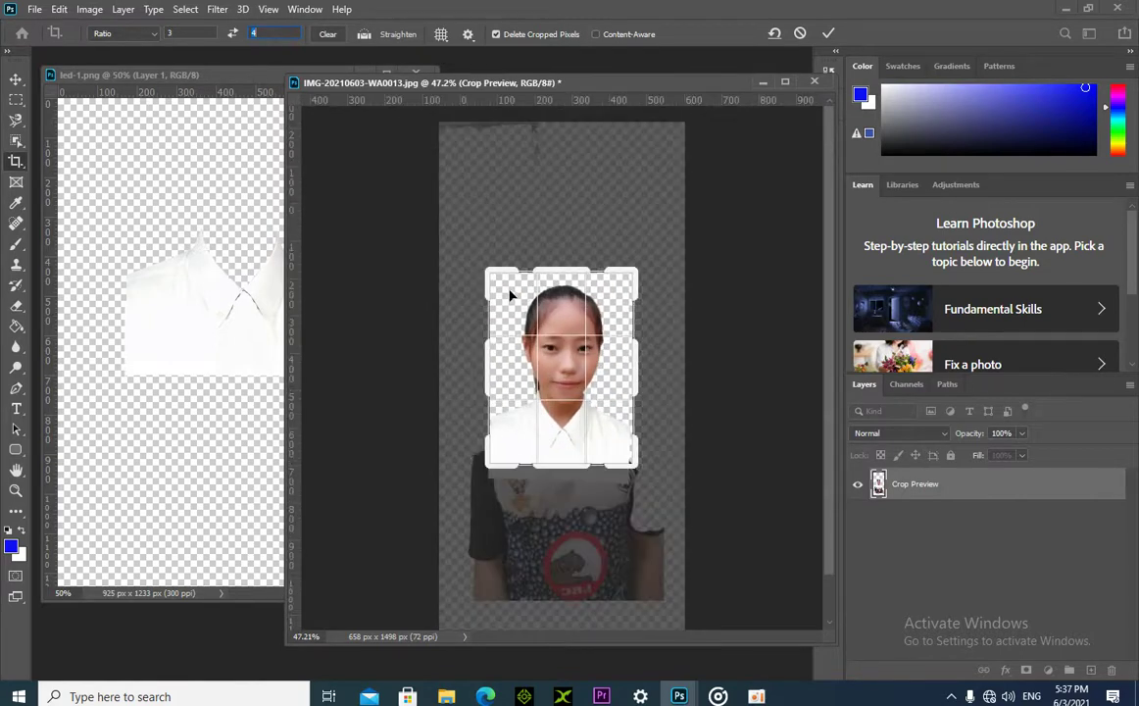
pyautogui.moveTo(493, 280); pyautogui.dragTo(517, 338)
pyautogui.moveTo(598, 348)
pyautogui.mouseDown()
pyautogui.moveTo(617, 351)
pyautogui.moveTo(598, 357)
pyautogui.mouseUp()
pyautogui.hotkey('ctrl', 'r')
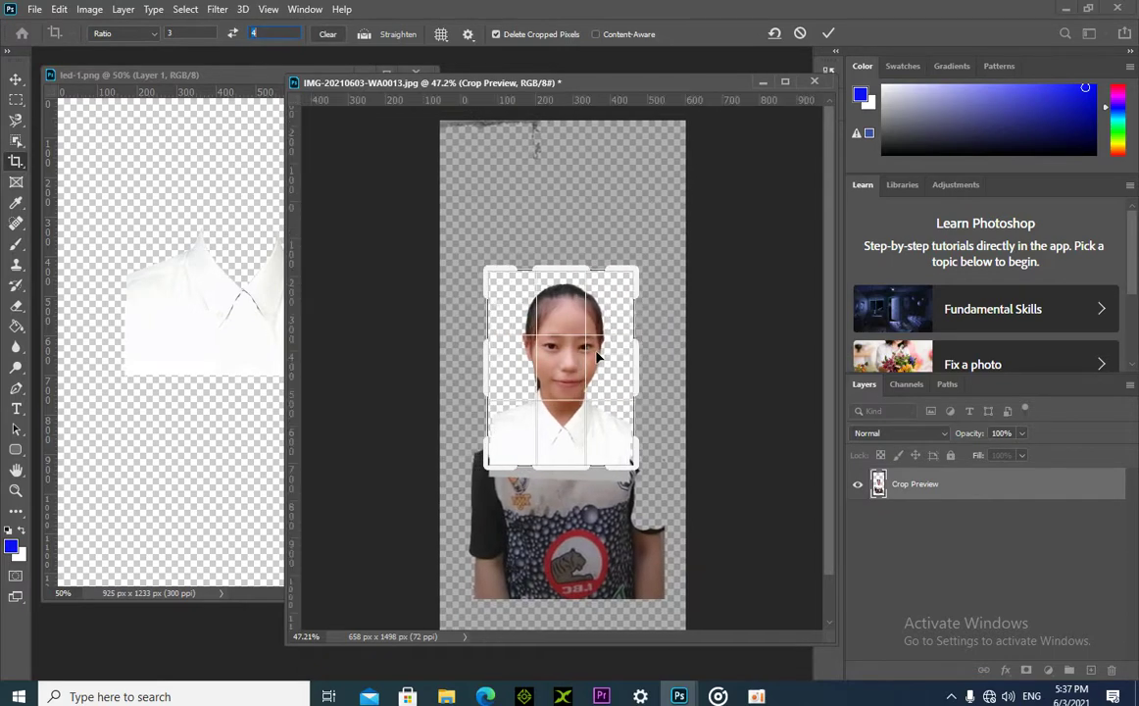
pyautogui.click(28, 84)
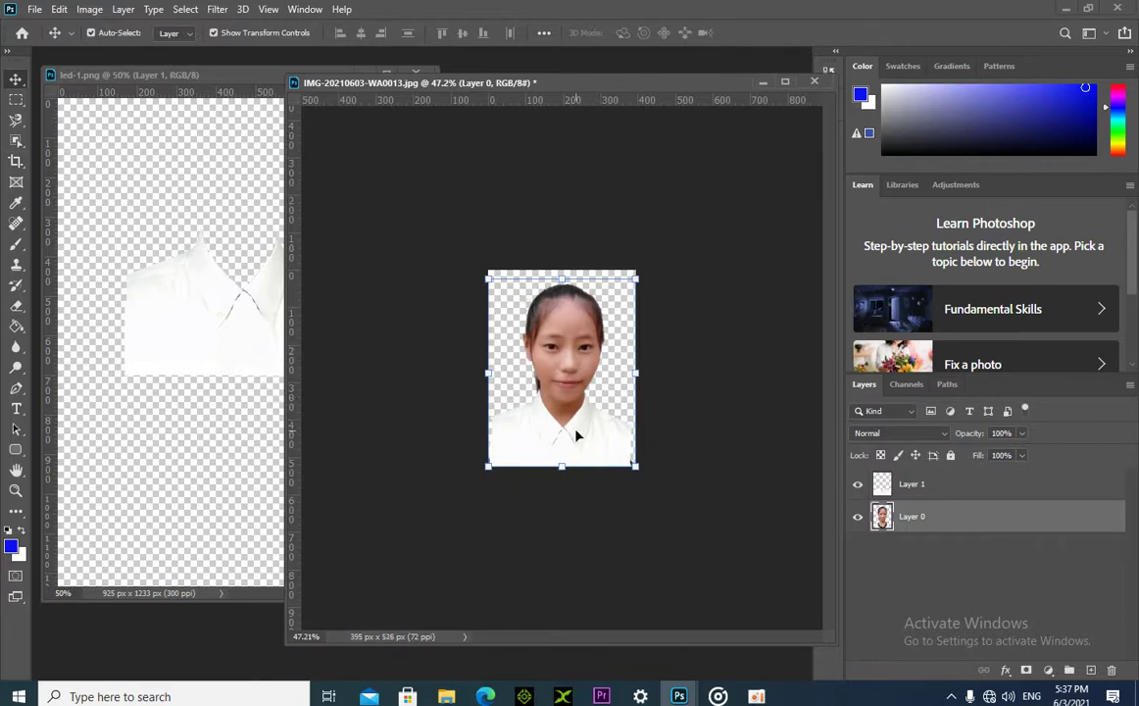
# Erase the remaining dark clothing at the lower corners beside the white shirt on Layer 0.
pyautogui.scroll(7, 576, 431)
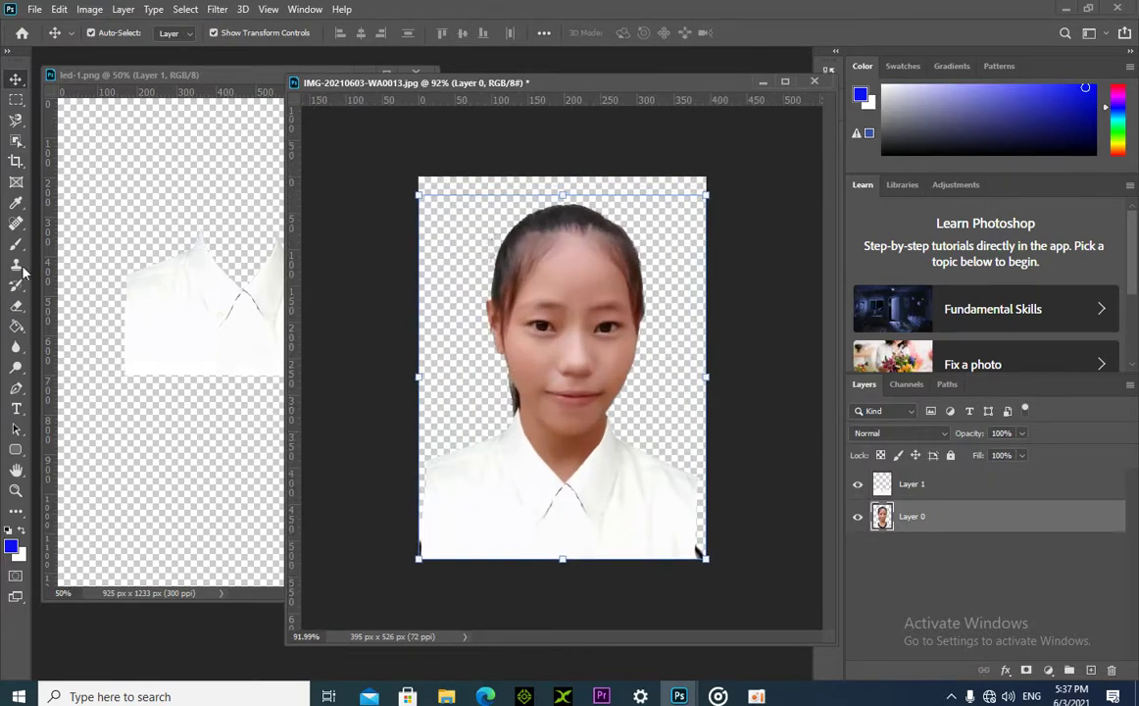
pyautogui.click(16, 305)
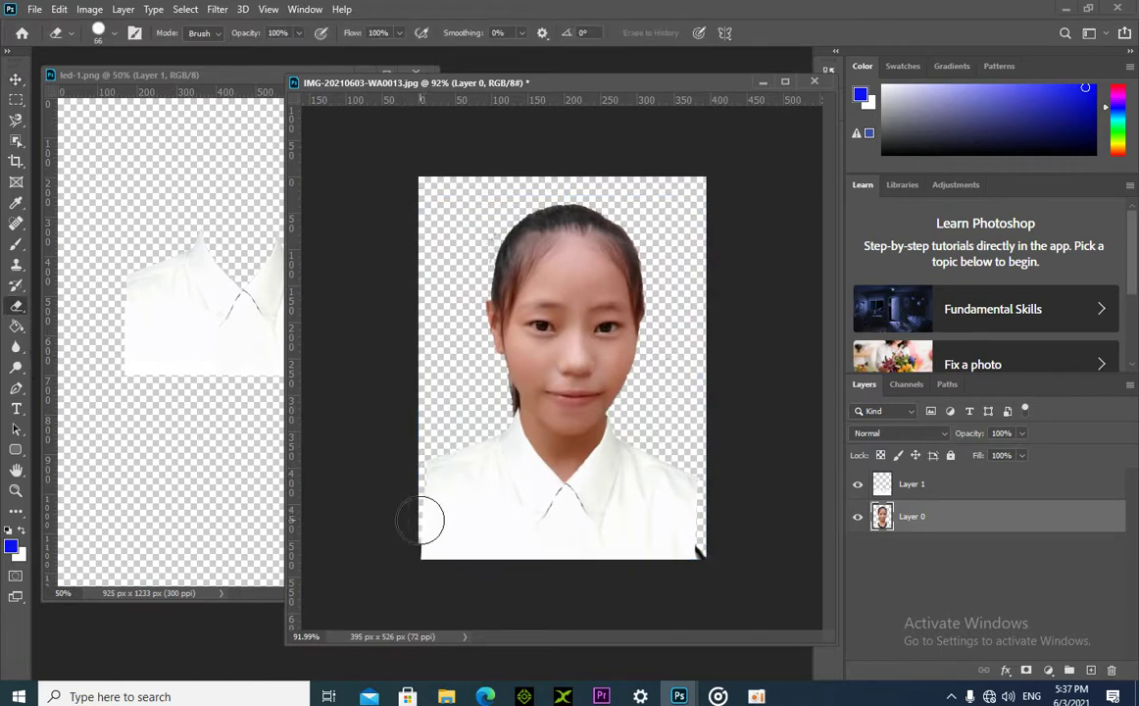
pyautogui.moveTo(684, 526); pyautogui.dragTo(697, 571)
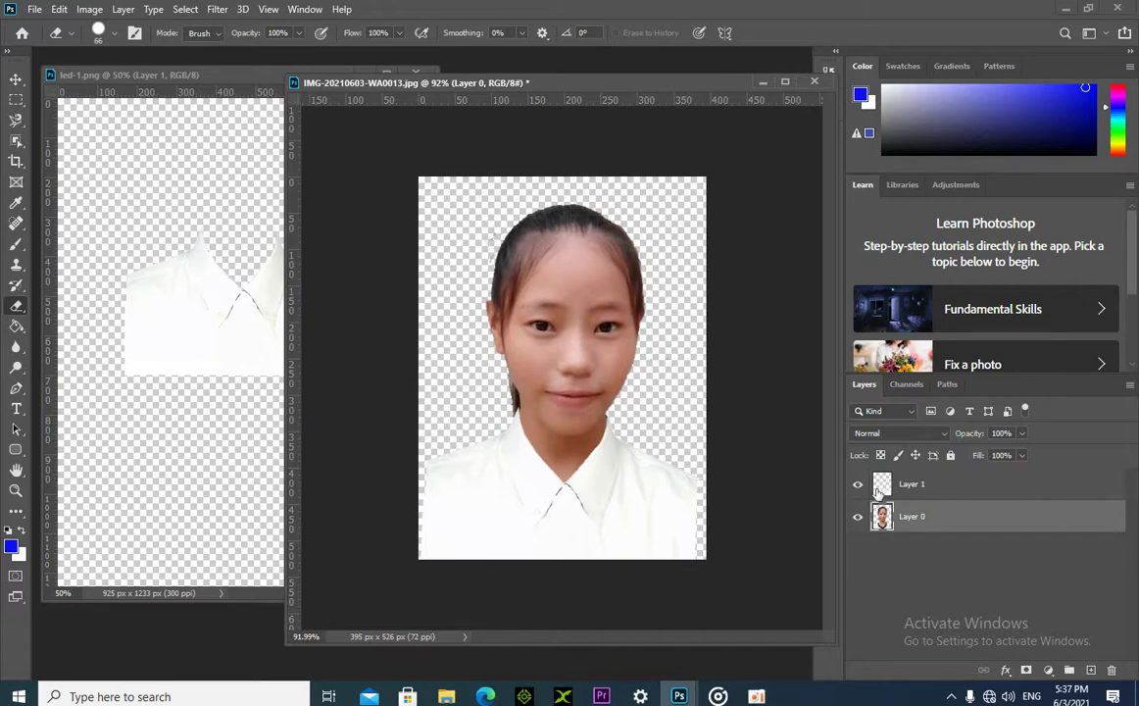
# Fill the transparent background of Layer 0 with the blue foreground colour using the Paint Bucket.
pyautogui.click(16, 79)
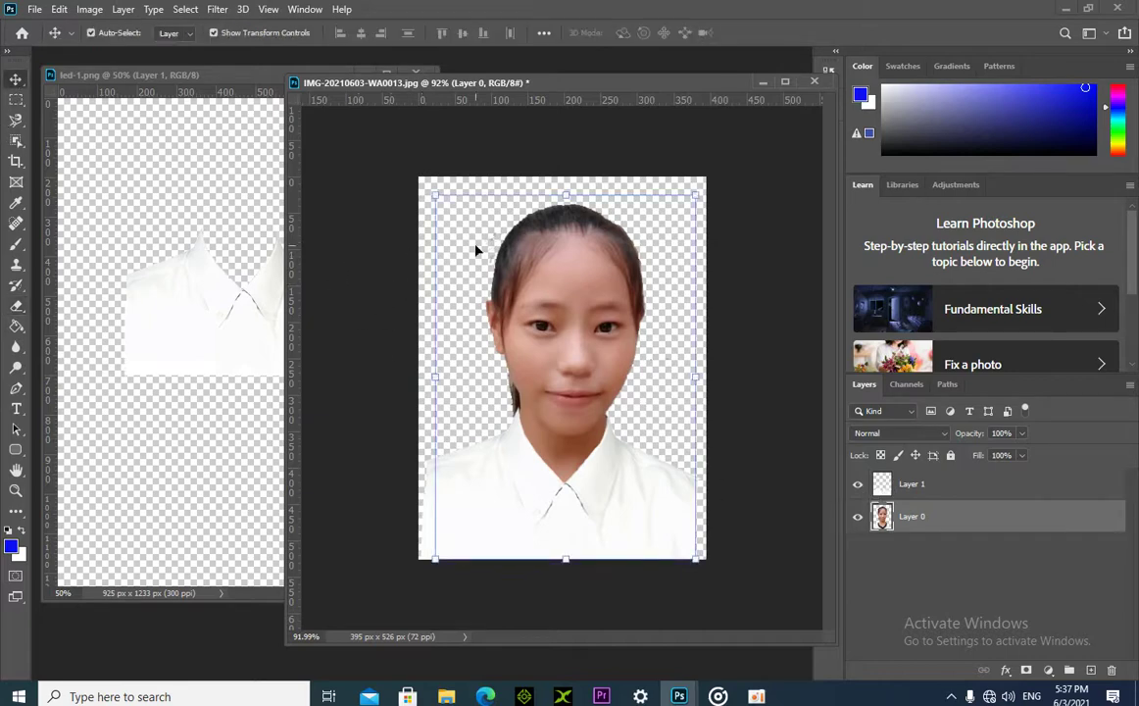
pyautogui.click(432, 229)
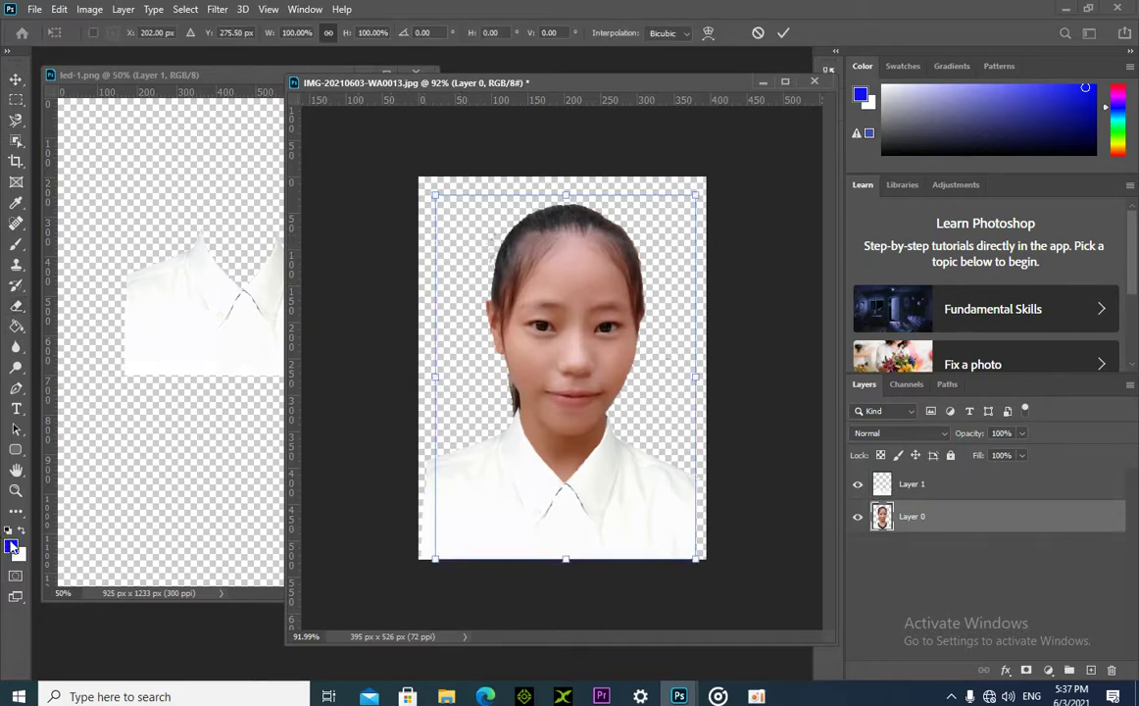
pyautogui.click(15, 326)
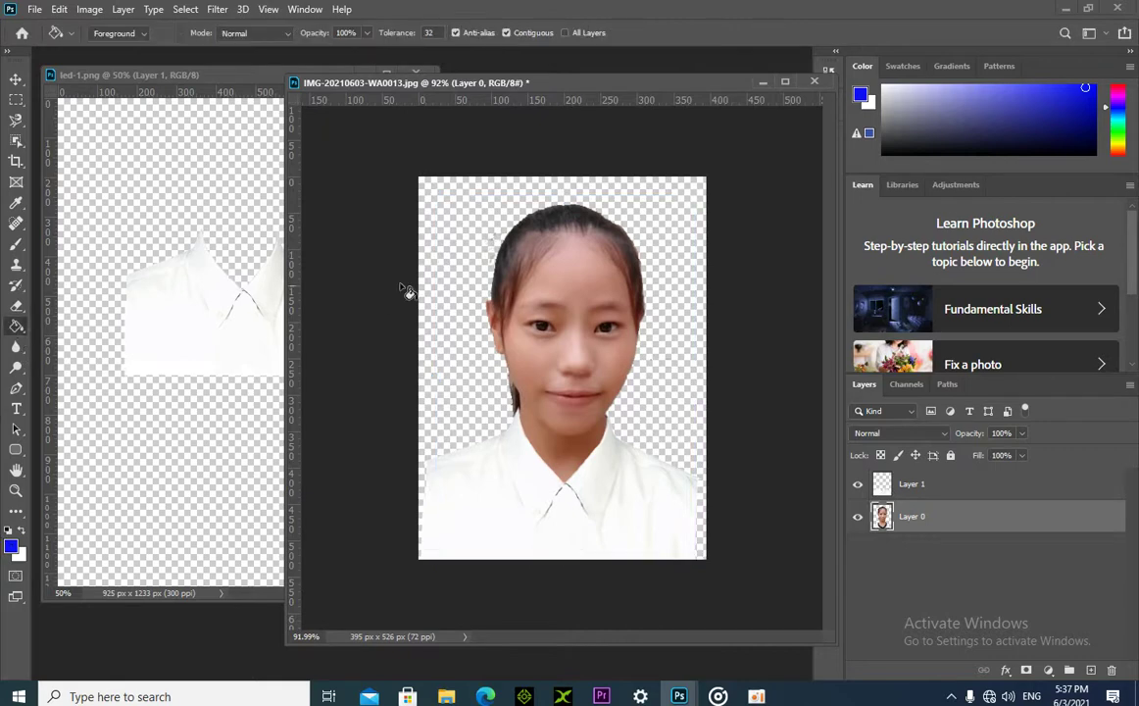
pyautogui.click(439, 224)
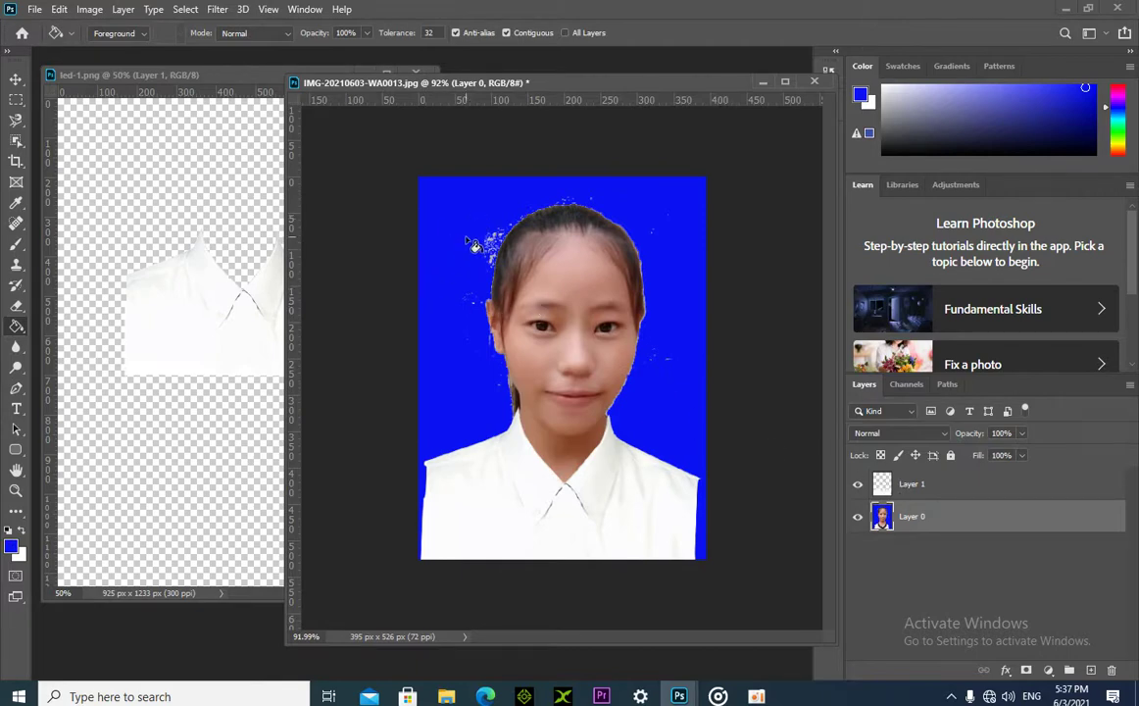
# Sample the blue background beside the hair as the foreground colour and activate the Brush tool on Layer 0.
pyautogui.scroll(4, 477, 223)
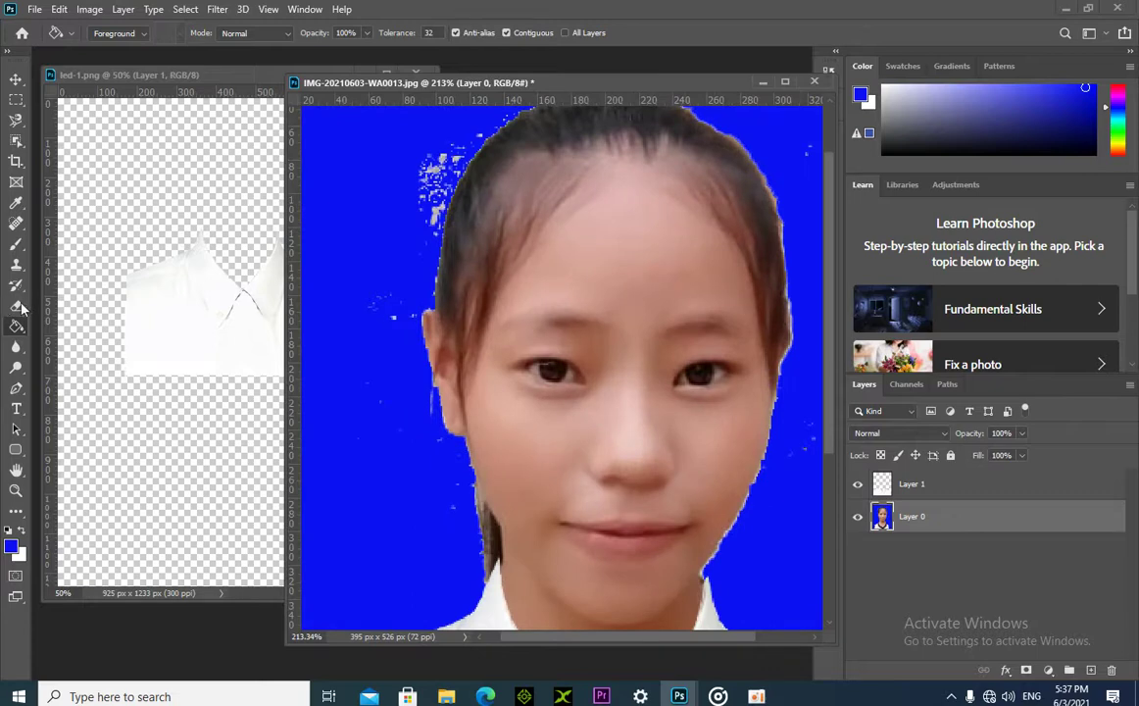
pyautogui.click(17, 306)
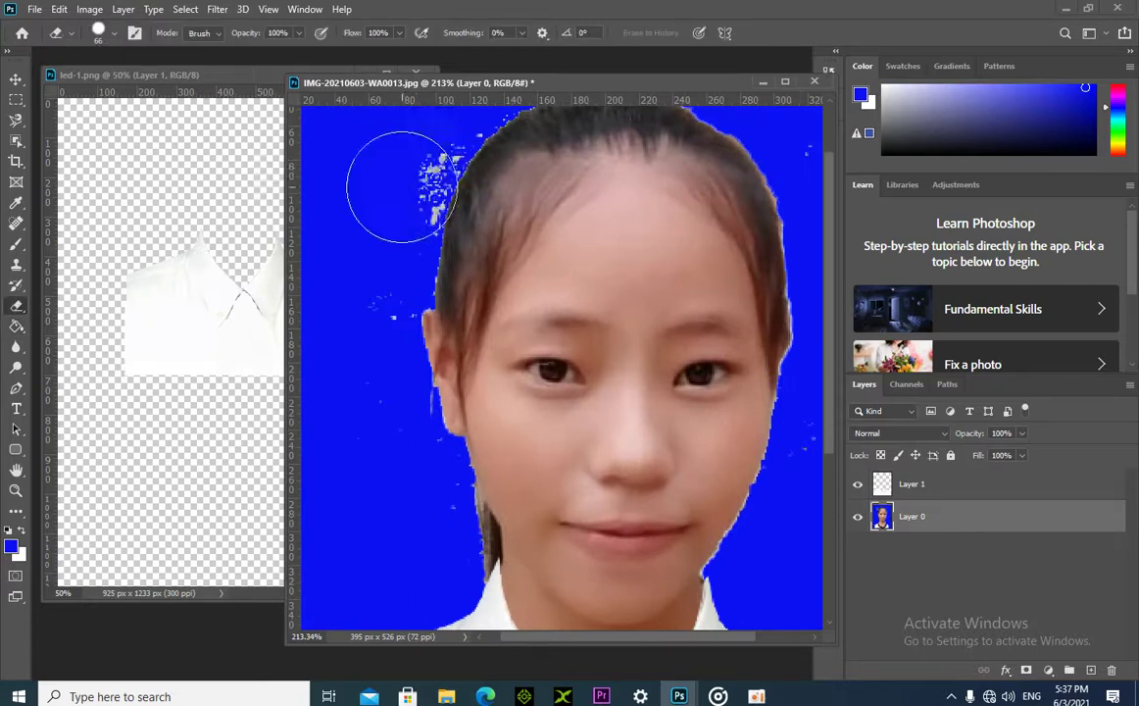
pyautogui.click(15, 286)
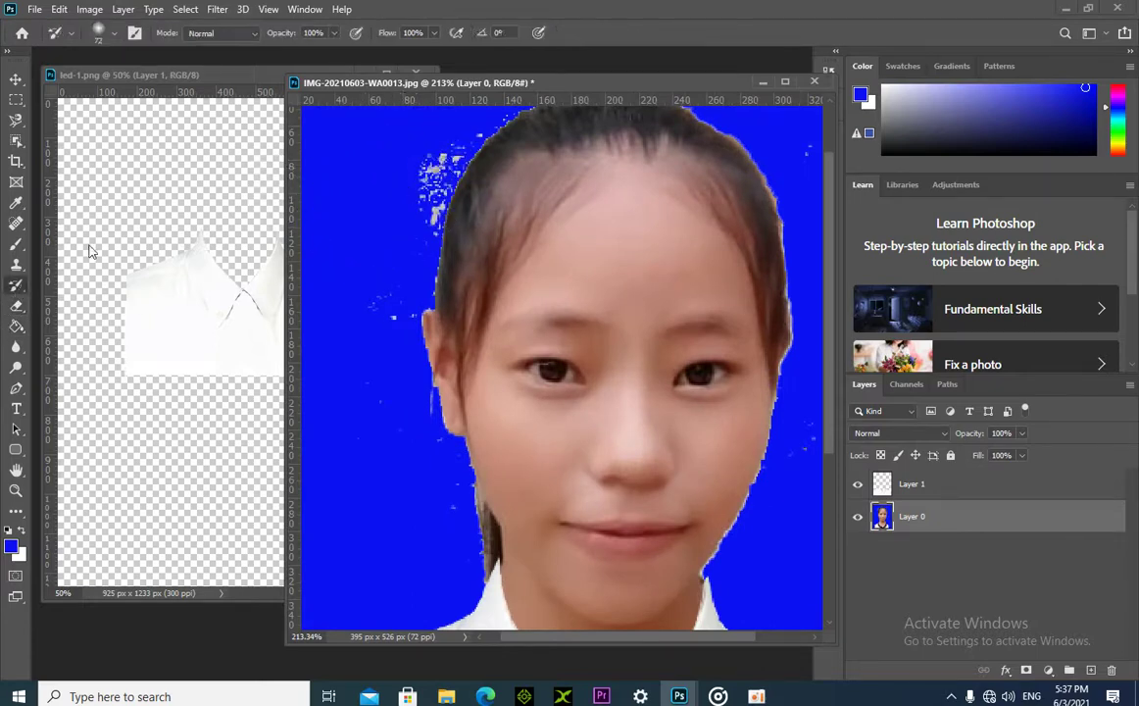
pyautogui.click(15, 243)
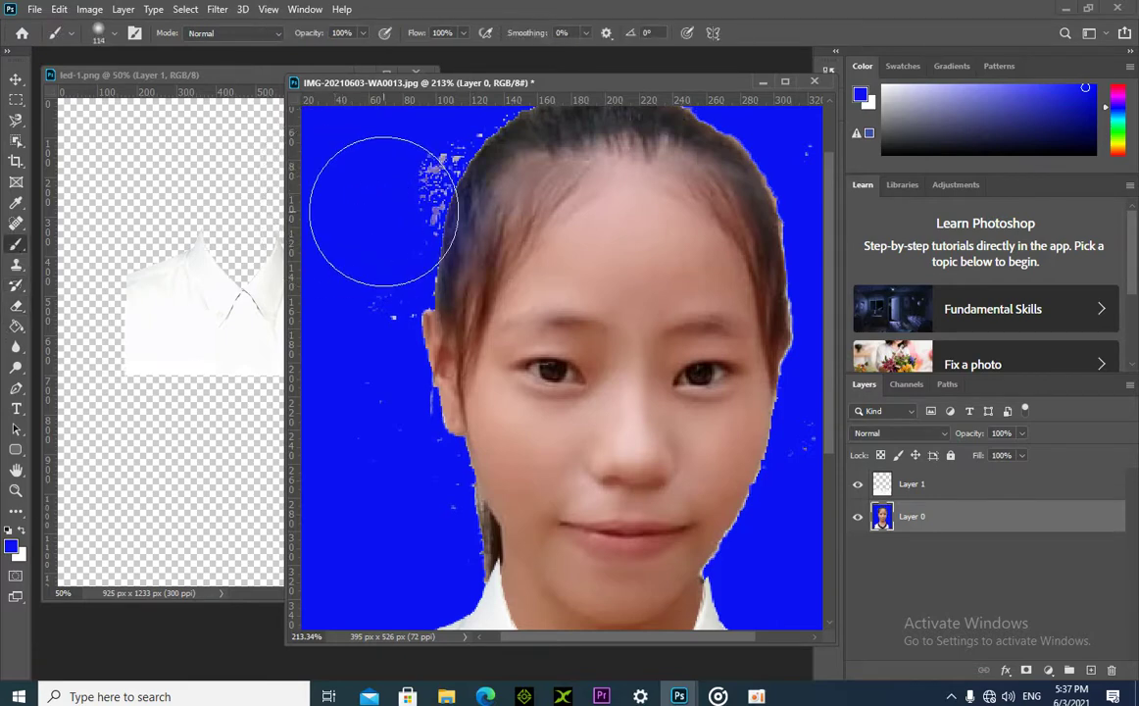
pyautogui.click(16, 203)
pyautogui.click(15, 243)
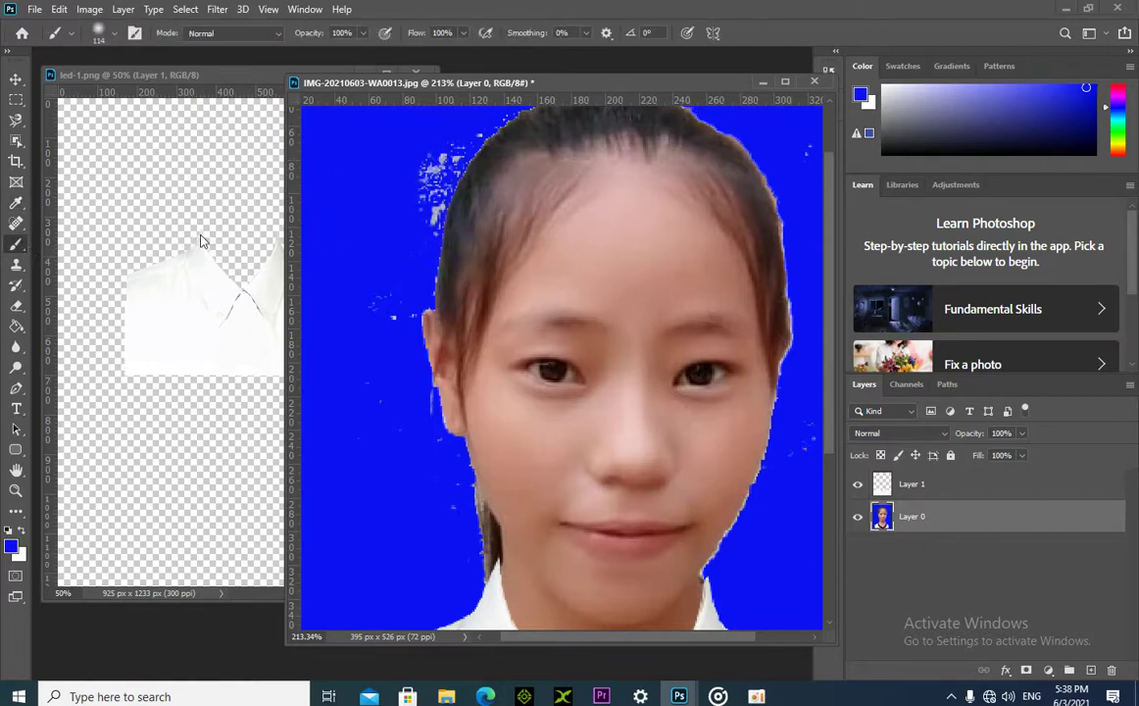
pyautogui.click(21, 203)
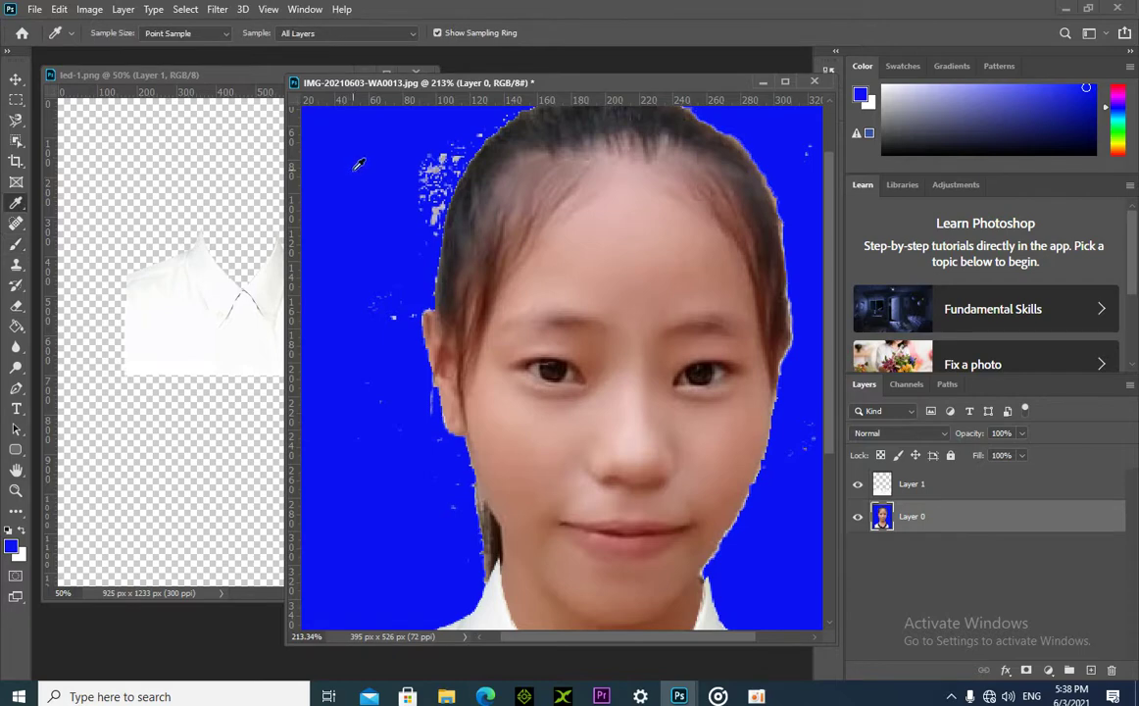
pyautogui.click(17, 244)
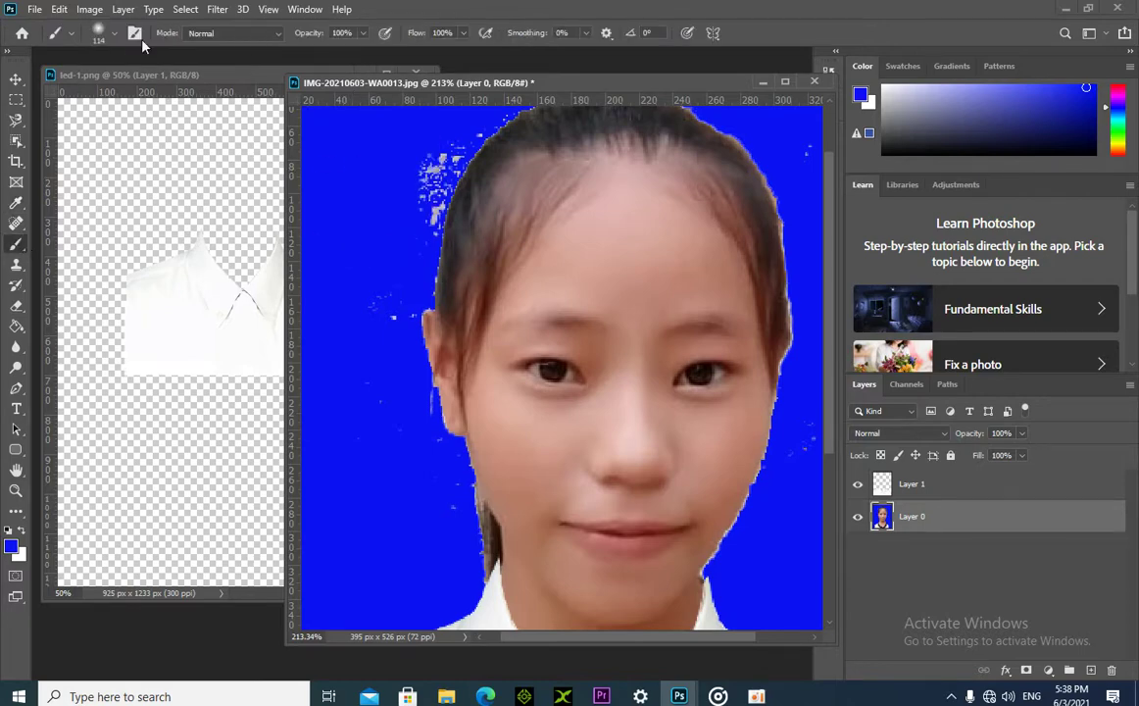
# Try erasing the unfilled specks beside the hair on Layer 0 with the 66 px eraser, and undo the stroke.
pyautogui.click(114, 36)
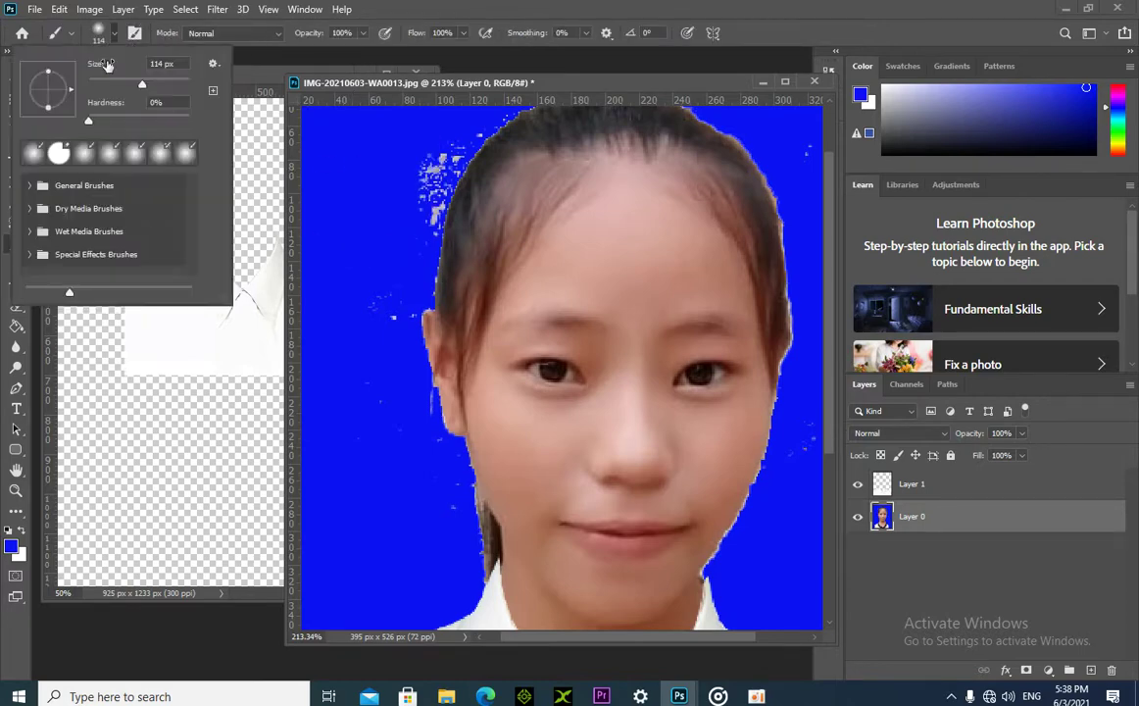
pyautogui.press('e')
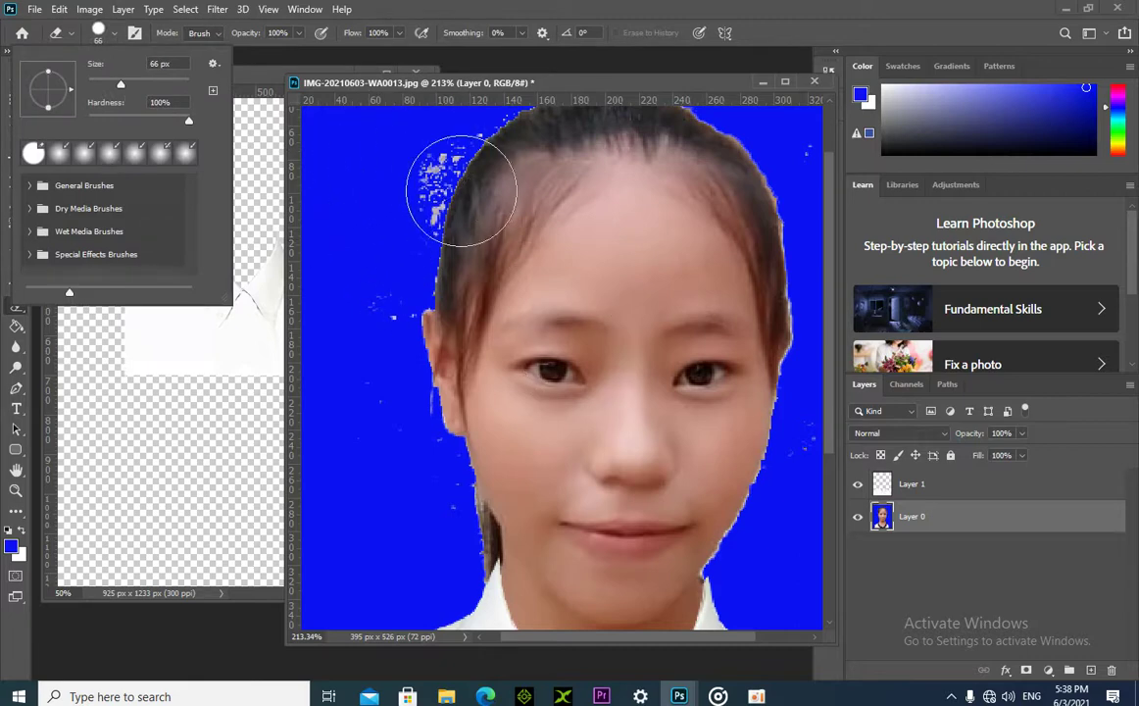
pyautogui.click(911, 480)
pyautogui.click(911, 483)
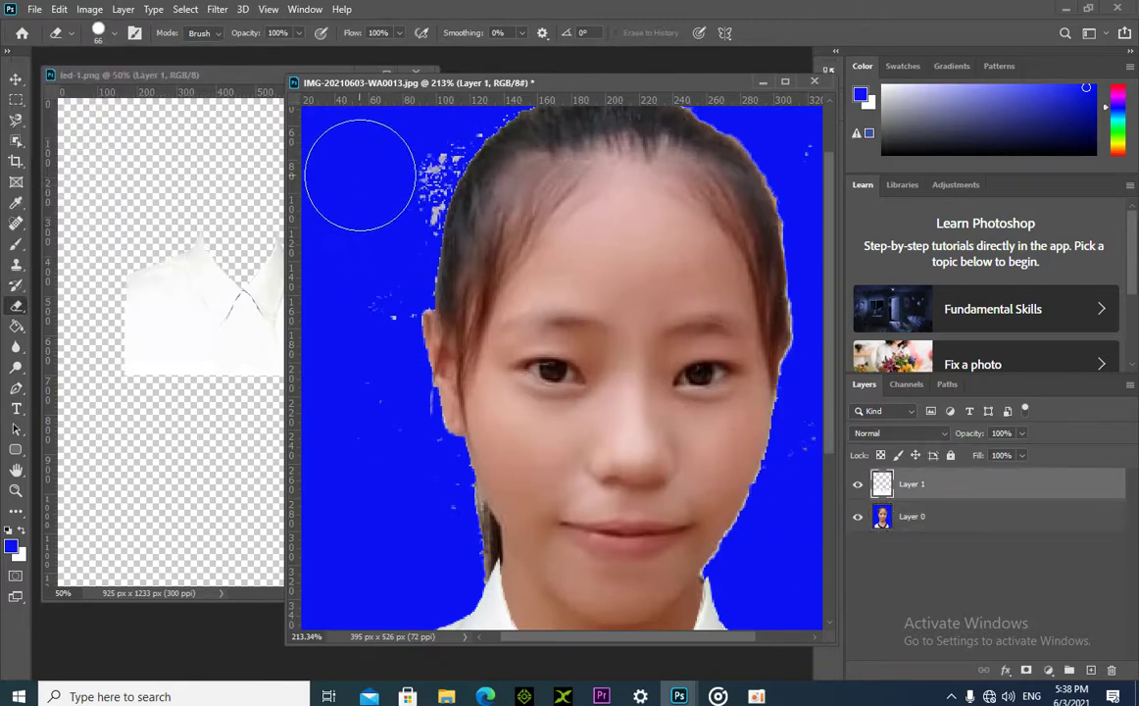
pyautogui.click(911, 518)
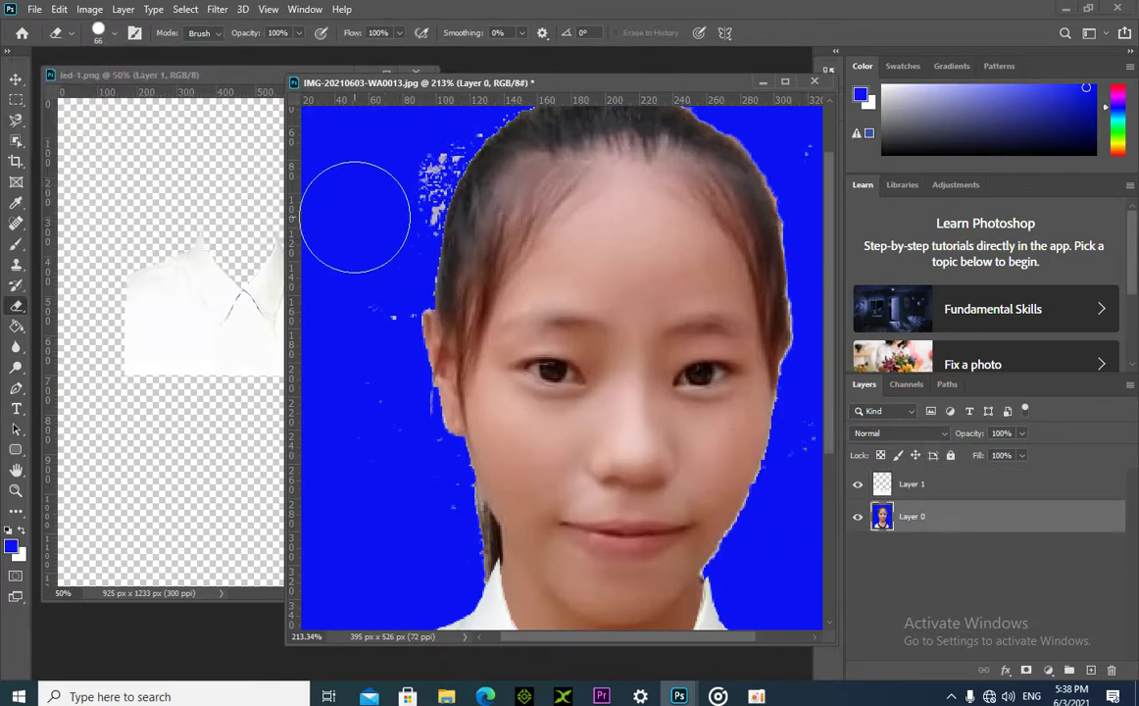
pyautogui.moveTo(403, 156)
pyautogui.mouseDown()
pyautogui.moveTo(380, 191)
pyautogui.moveTo(392, 183)
pyautogui.mouseUp()
pyautogui.hotkey('ctrl', 'z')
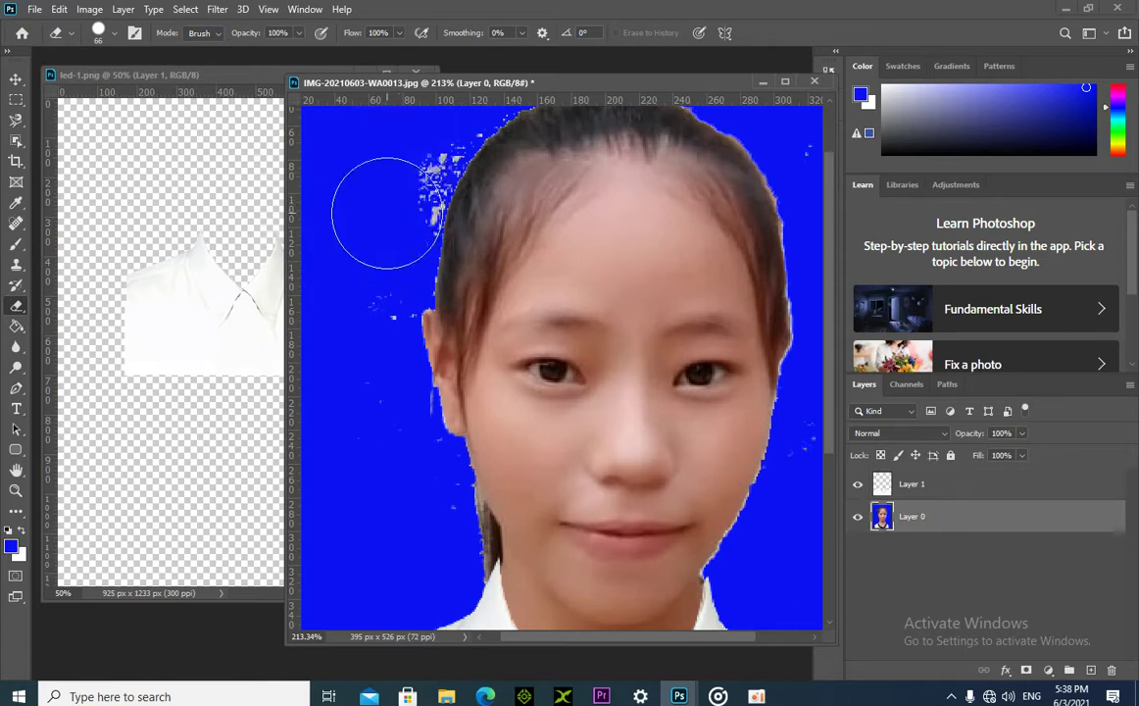
# Try a 26 px eraser on the blue background near the specks beside the hair.
pyautogui.click(16, 244)
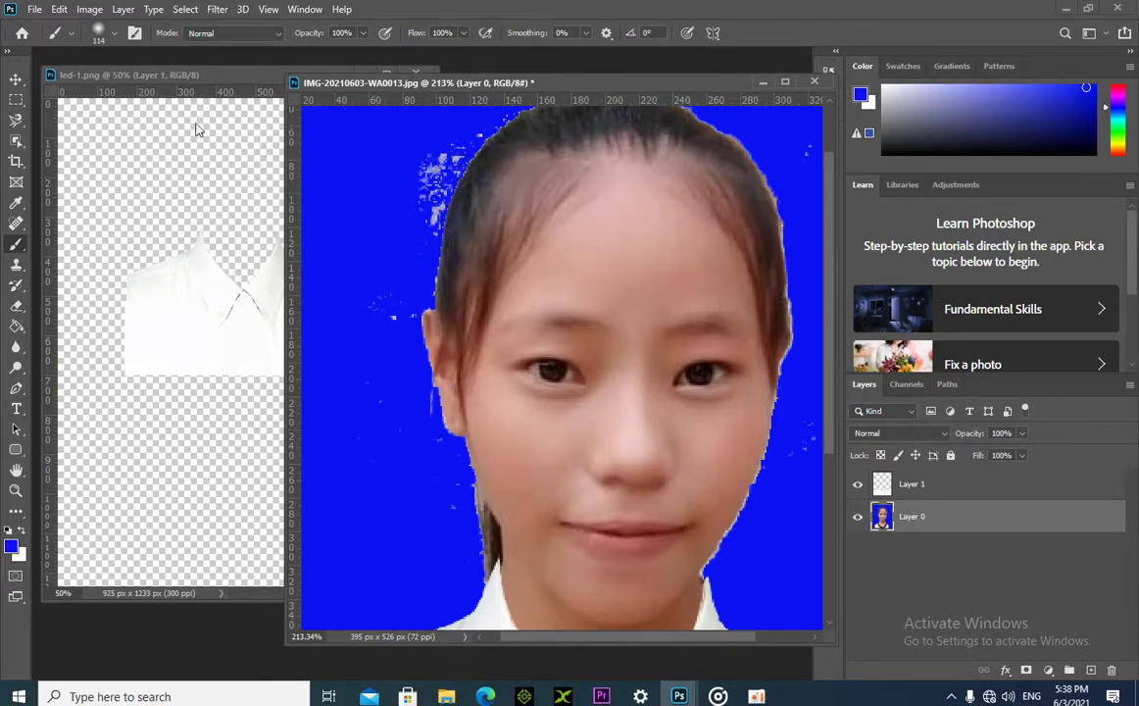
pyautogui.click(116, 34)
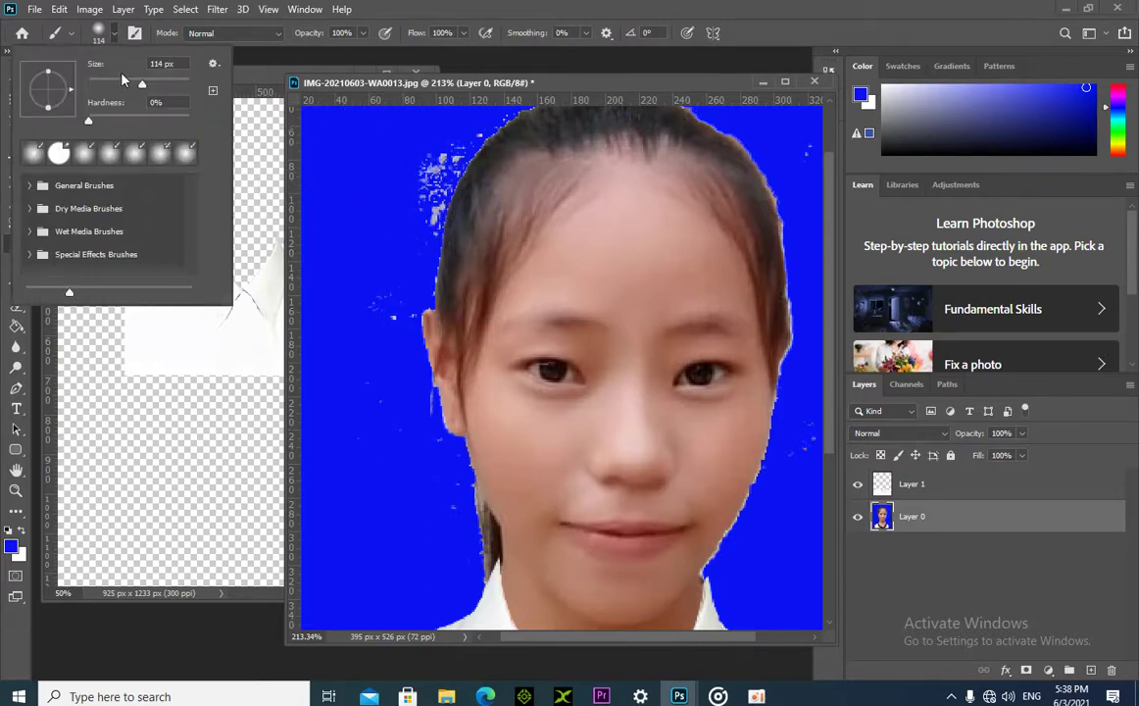
pyautogui.press('e')
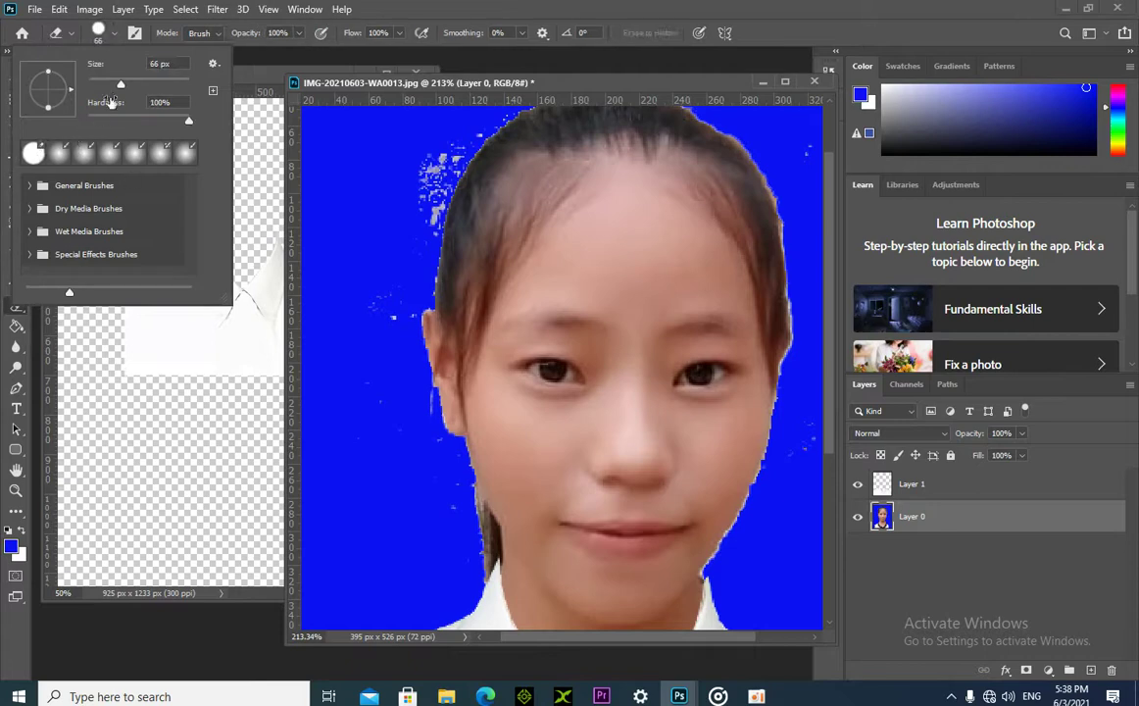
pyautogui.click(334, 177)
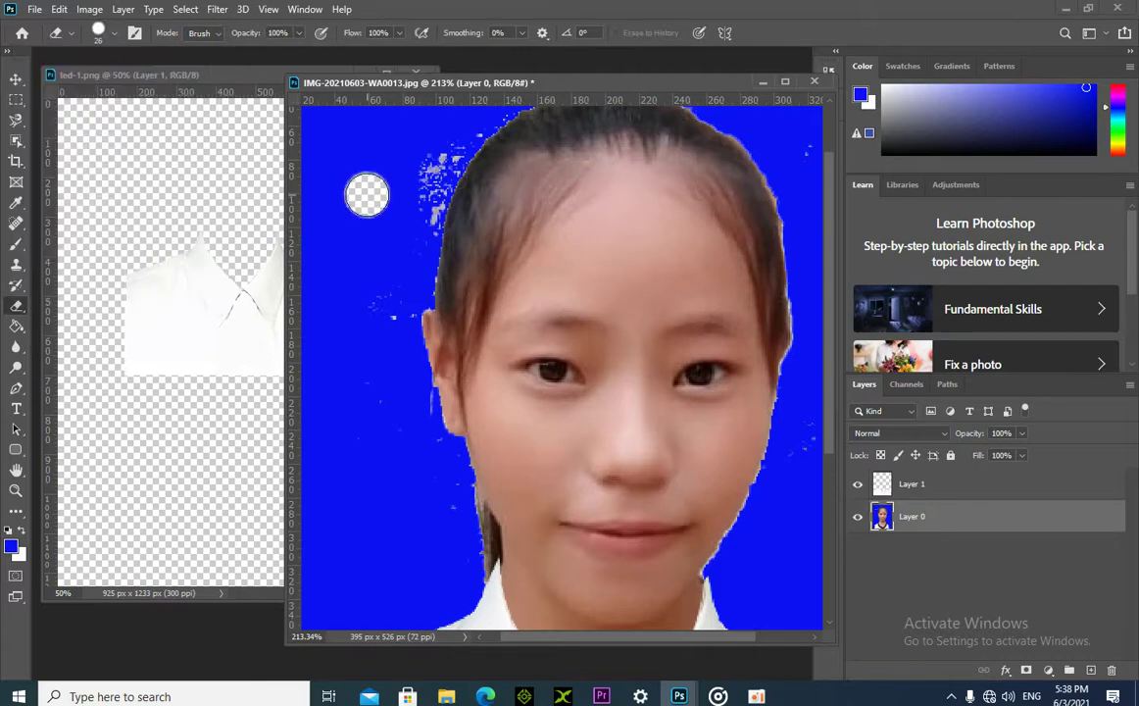
pyautogui.click(18, 246)
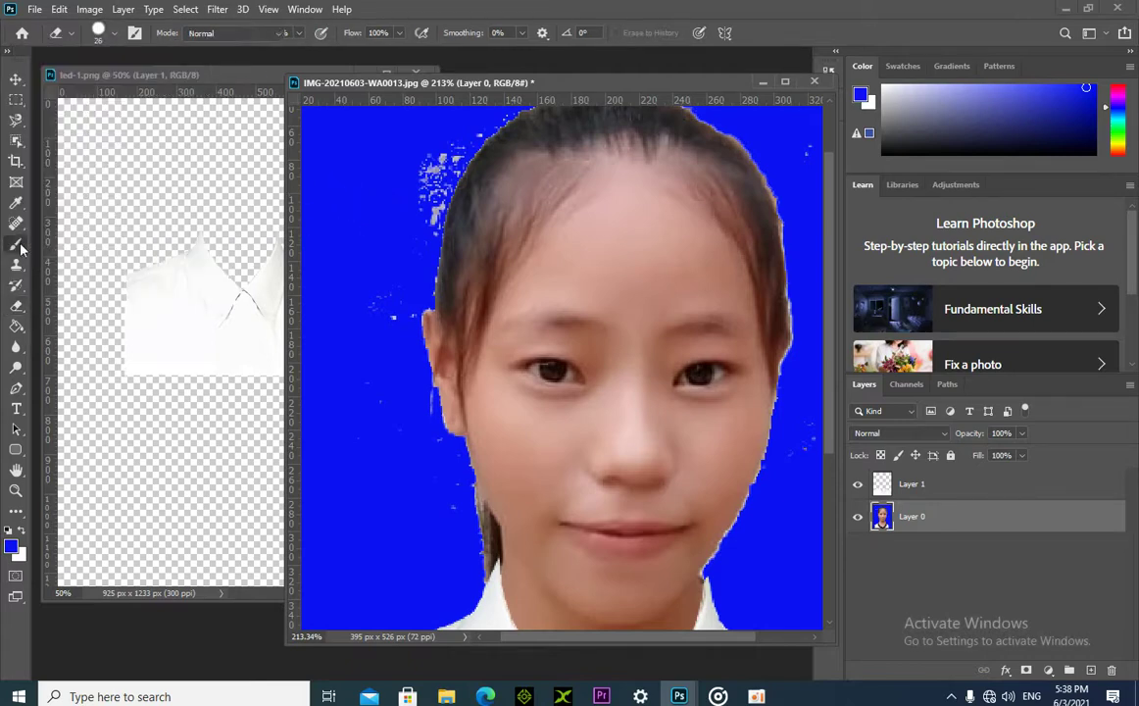
pyautogui.click(116, 35)
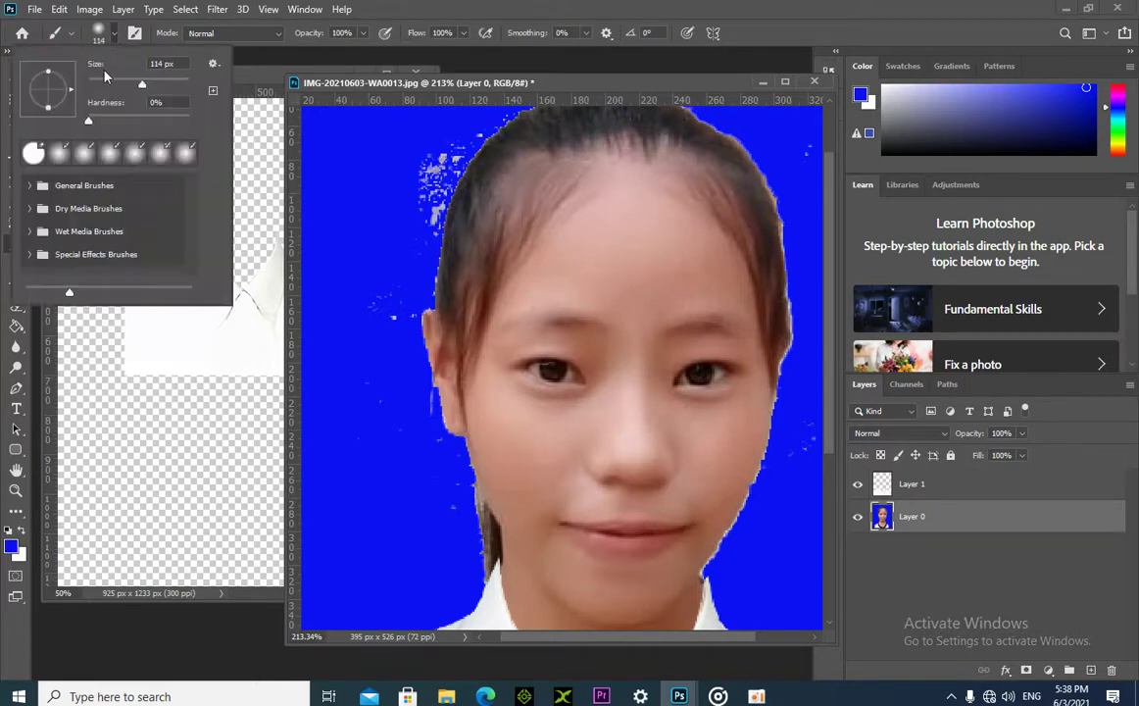
pyautogui.press('e')
pyautogui.click(69, 35)
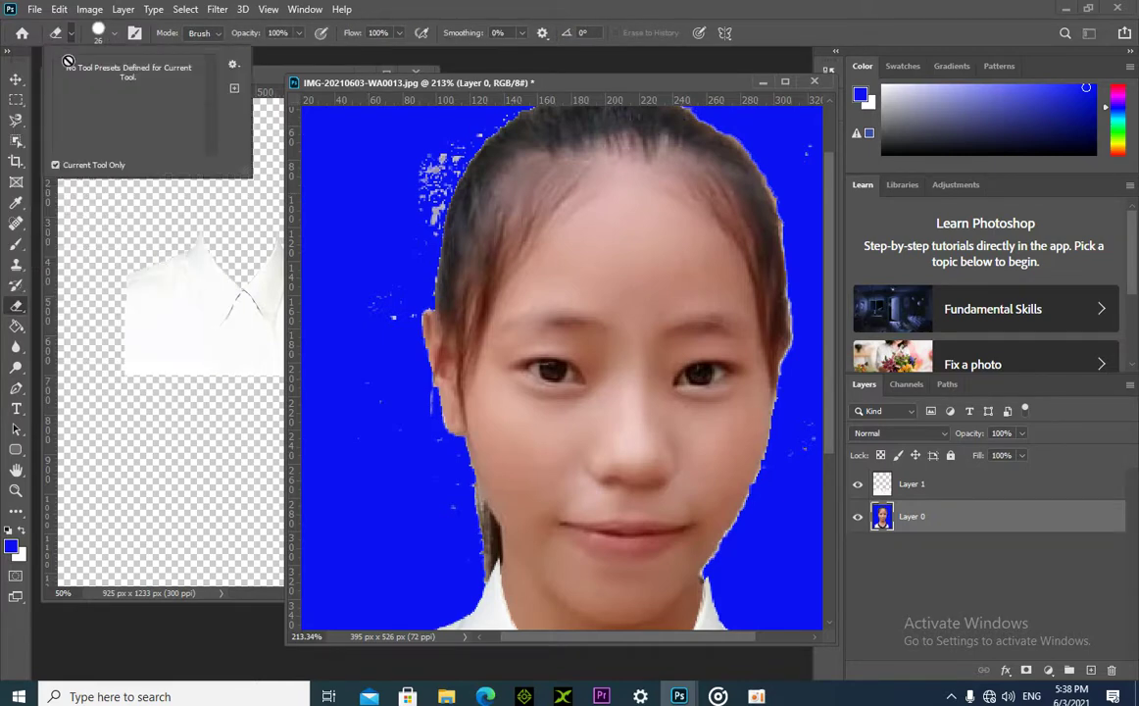
pyautogui.click(71, 34)
pyautogui.click(72, 34)
pyautogui.click(114, 34)
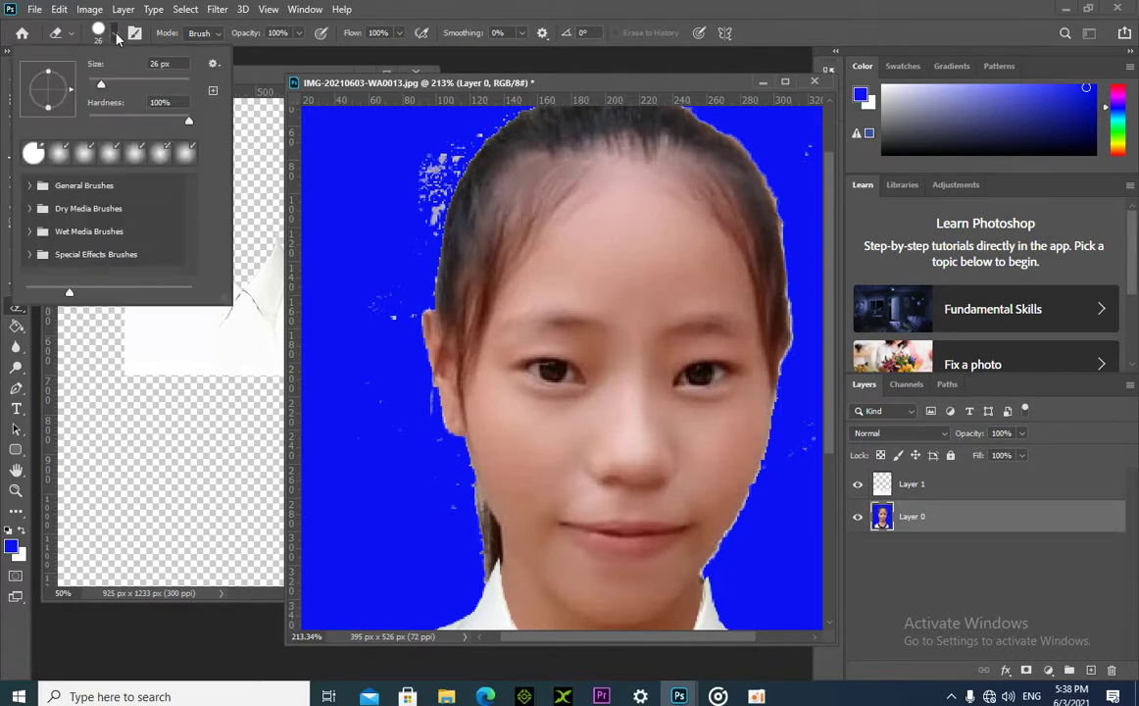
pyautogui.press('b')
pyautogui.press('e')
pyautogui.press('b')
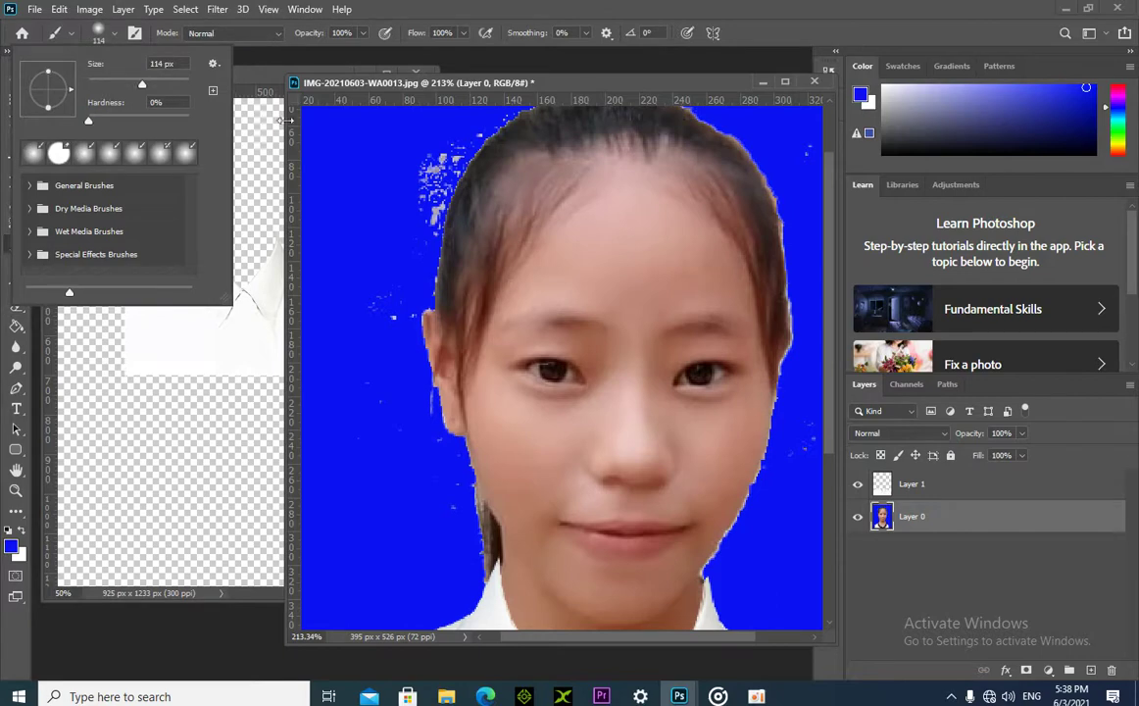
pyautogui.press('e')
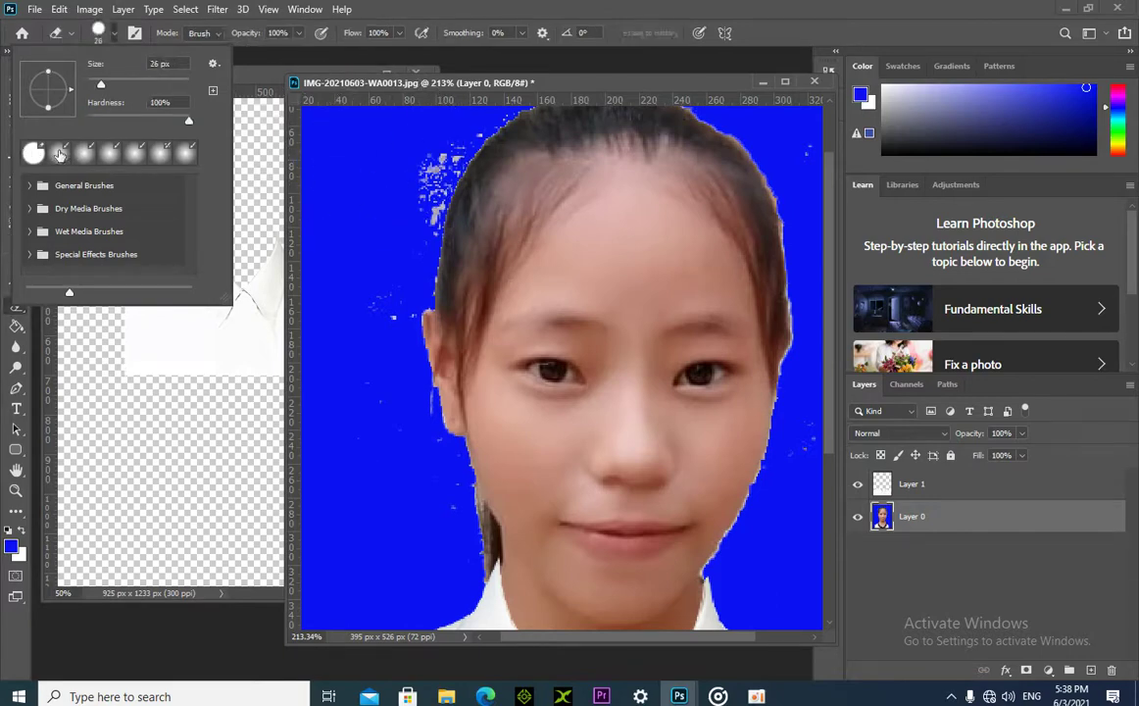
pyautogui.click(136, 37)
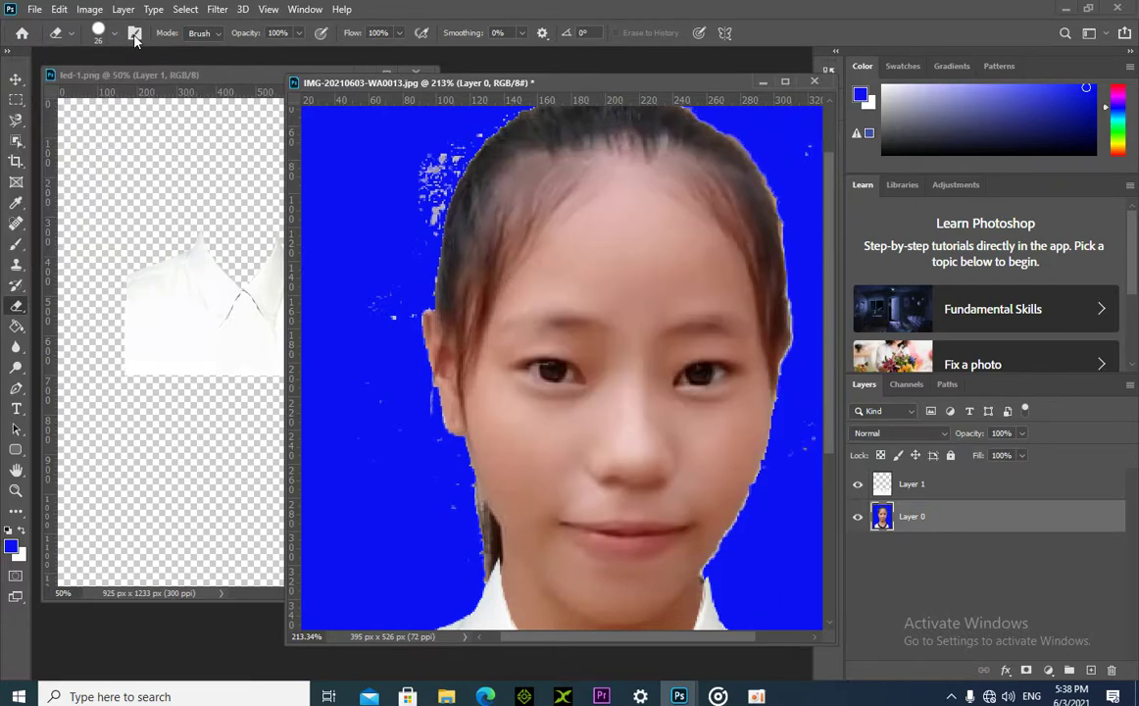
# Try a short 26 px eraser stroke on the blue background next to the hair specks and undo it.
pyautogui.moveTo(404, 163); pyautogui.dragTo(404, 189)
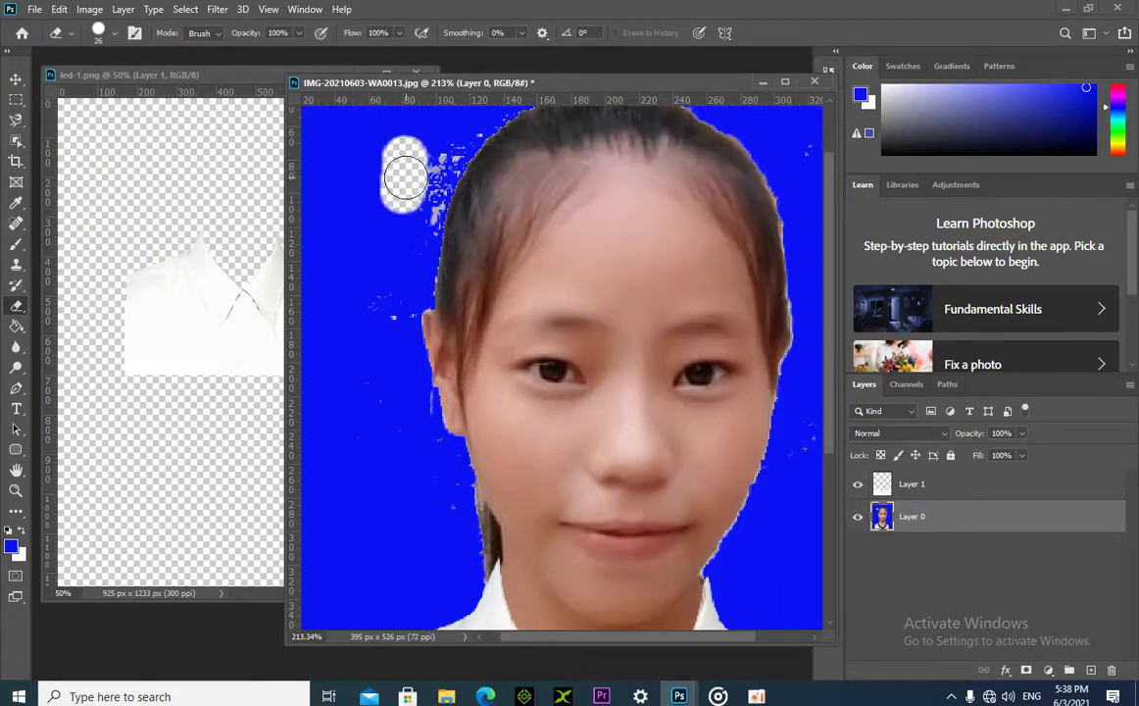
pyautogui.hotkey('ctrl', 'z')
pyautogui.click(65, 33)
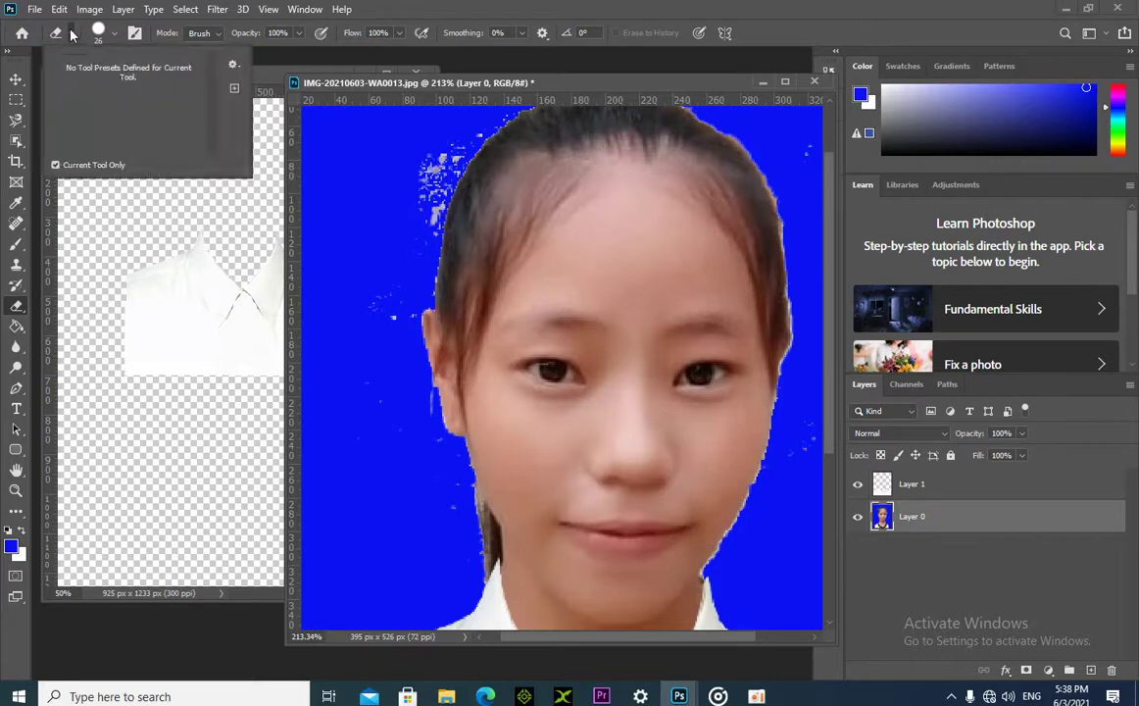
pyautogui.click(71, 34)
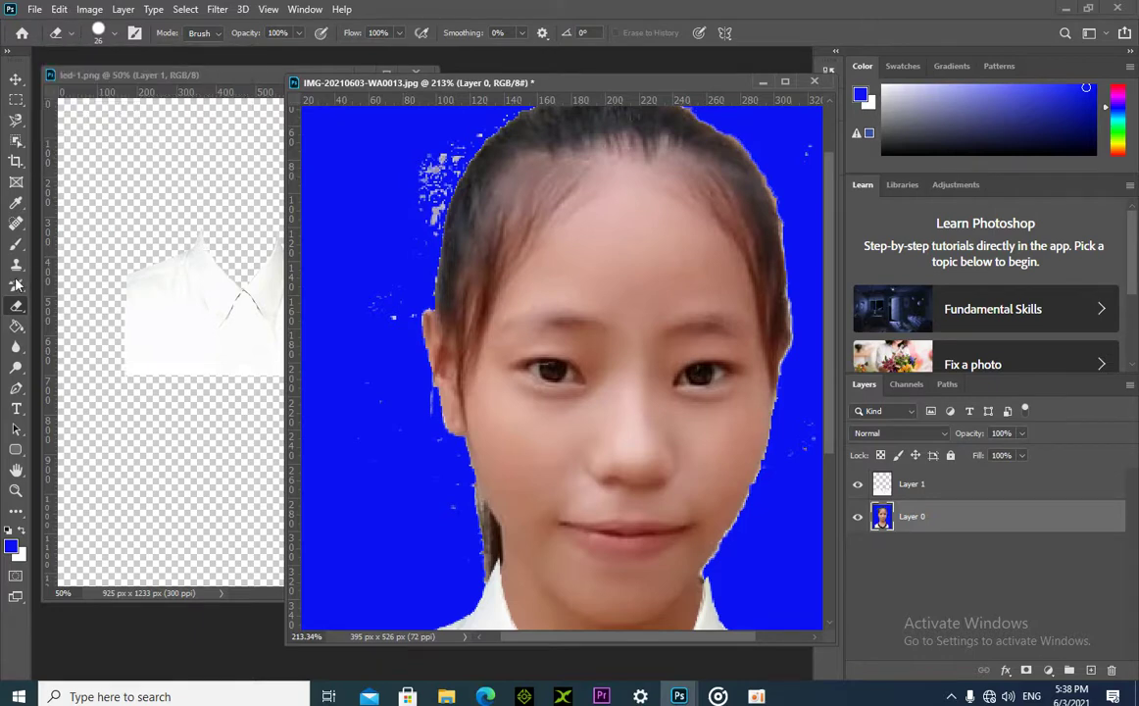
# Set the brush size to 44 px and paint blue over the specks beside the hair and ear on Layer 0.
pyautogui.click(16, 243)
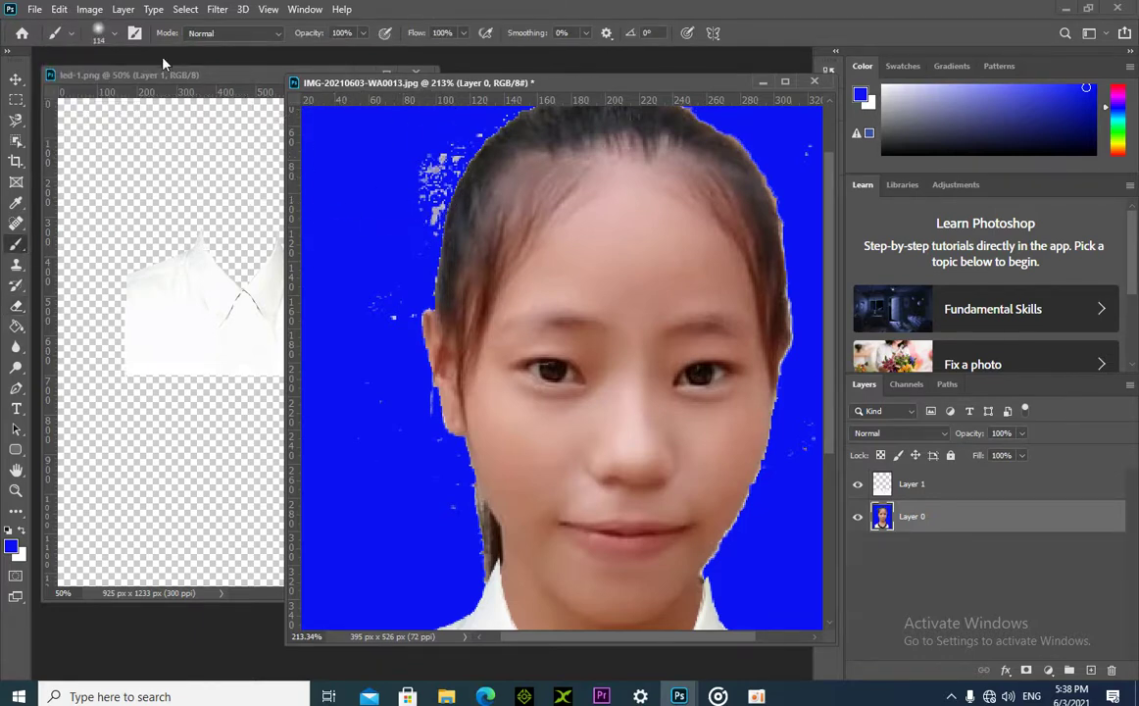
pyautogui.click(113, 33)
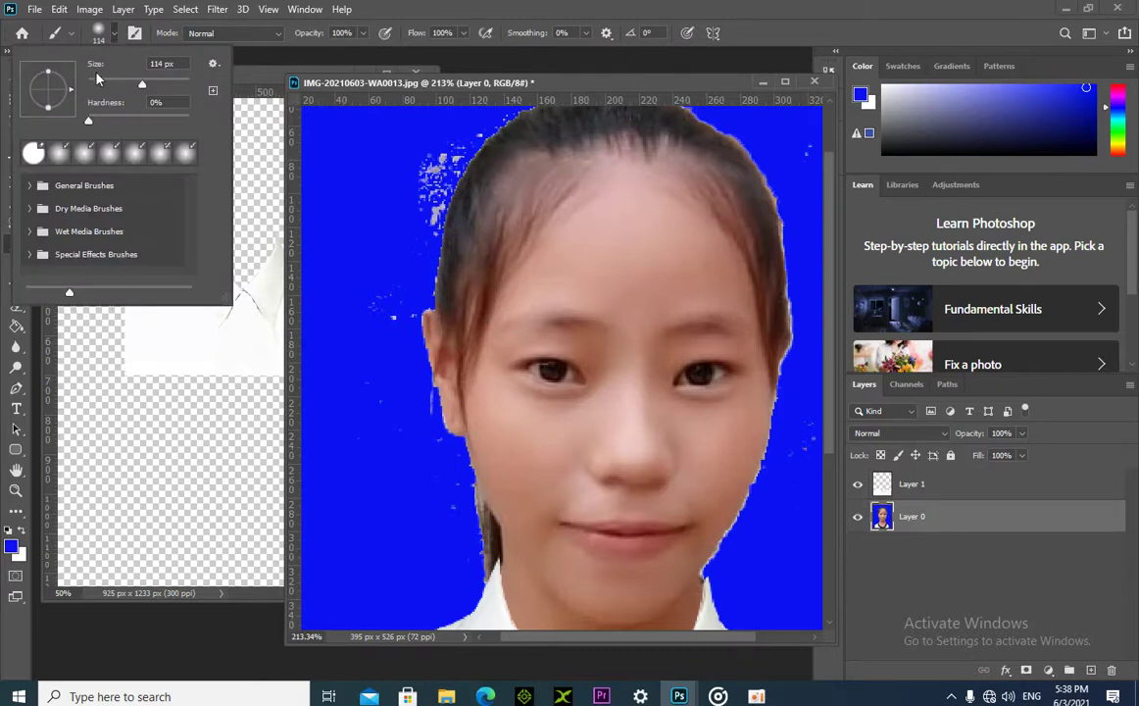
pyautogui.moveTo(99, 87)
pyautogui.mouseDown()
pyautogui.moveTo(110, 85)
pyautogui.moveTo(99, 121)
pyautogui.mouseUp()
pyautogui.press('Return')
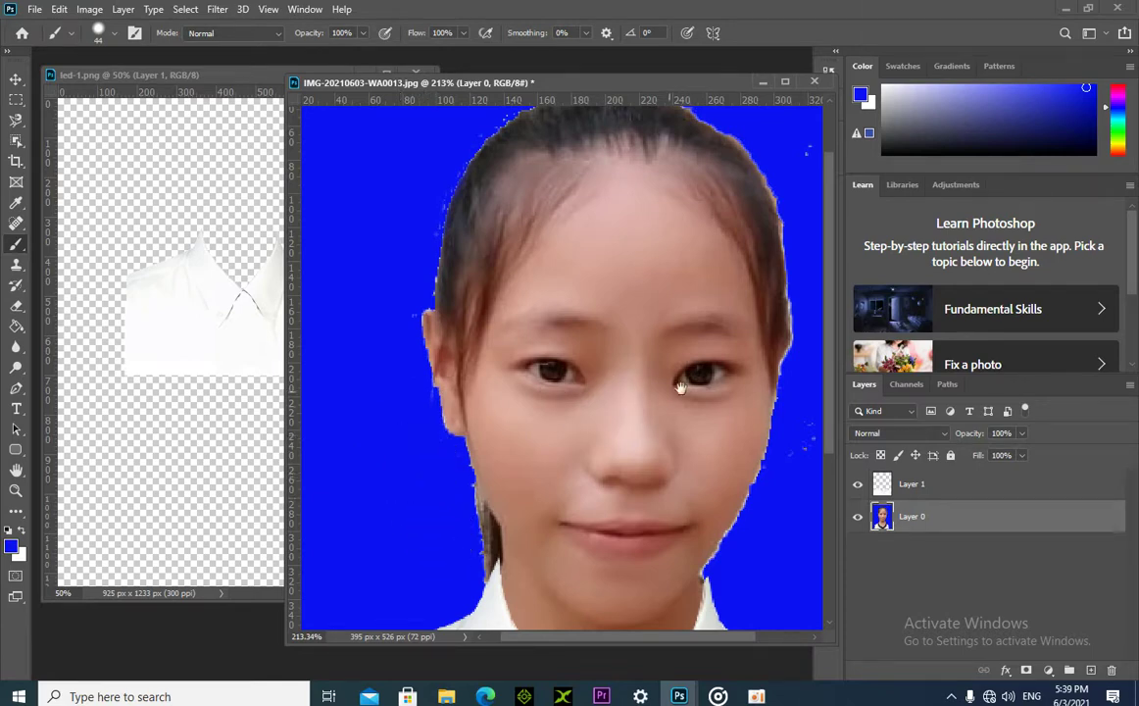
# Paint blue over the remaining specks above the head and along the other side of the face on Layer 0.
pyautogui.moveTo(680, 387); pyautogui.dragTo(568, 355)
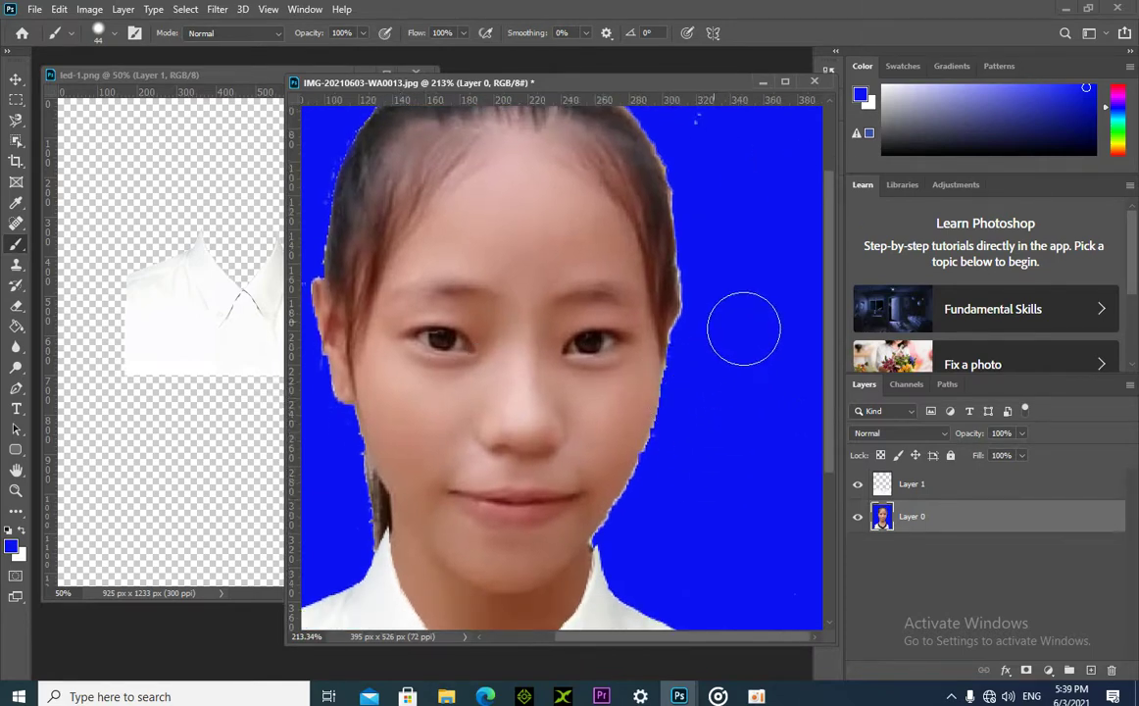
pyautogui.scroll(3, 686, 304)
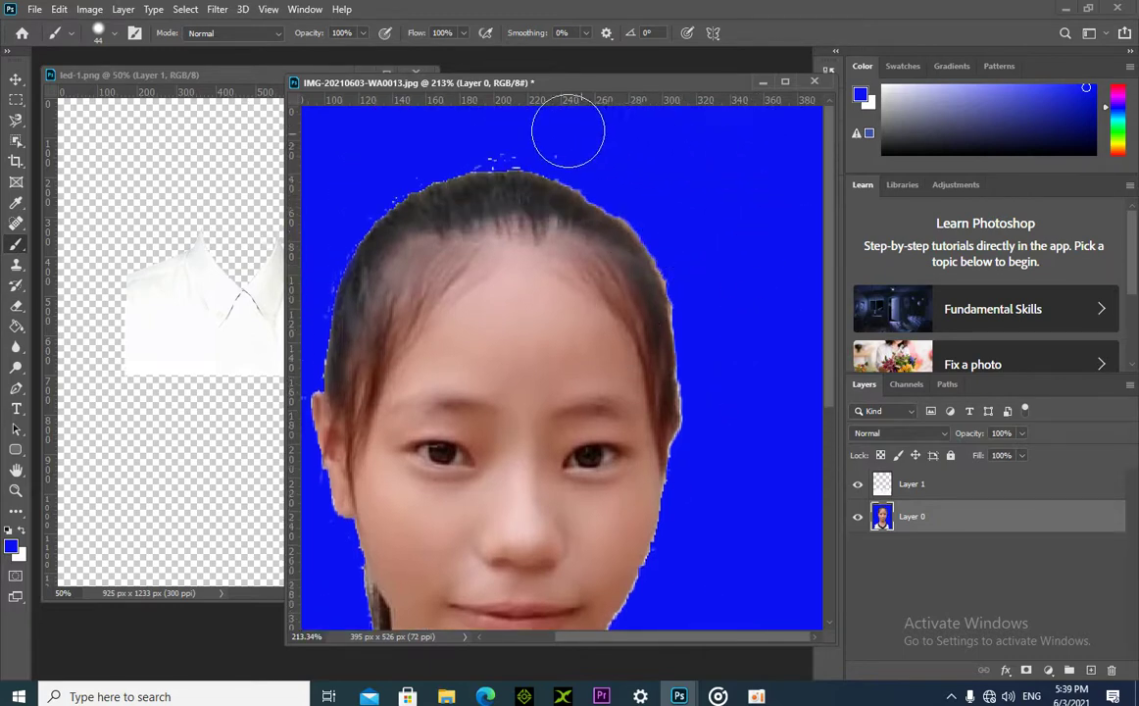
pyautogui.moveTo(568, 130)
pyautogui.mouseDown()
pyautogui.moveTo(483, 132)
pyautogui.moveTo(509, 128)
pyautogui.moveTo(431, 146)
pyautogui.moveTo(373, 168)
pyautogui.moveTo(325, 209)
pyautogui.moveTo(353, 185)
pyautogui.moveTo(540, 128)
pyautogui.mouseUp()
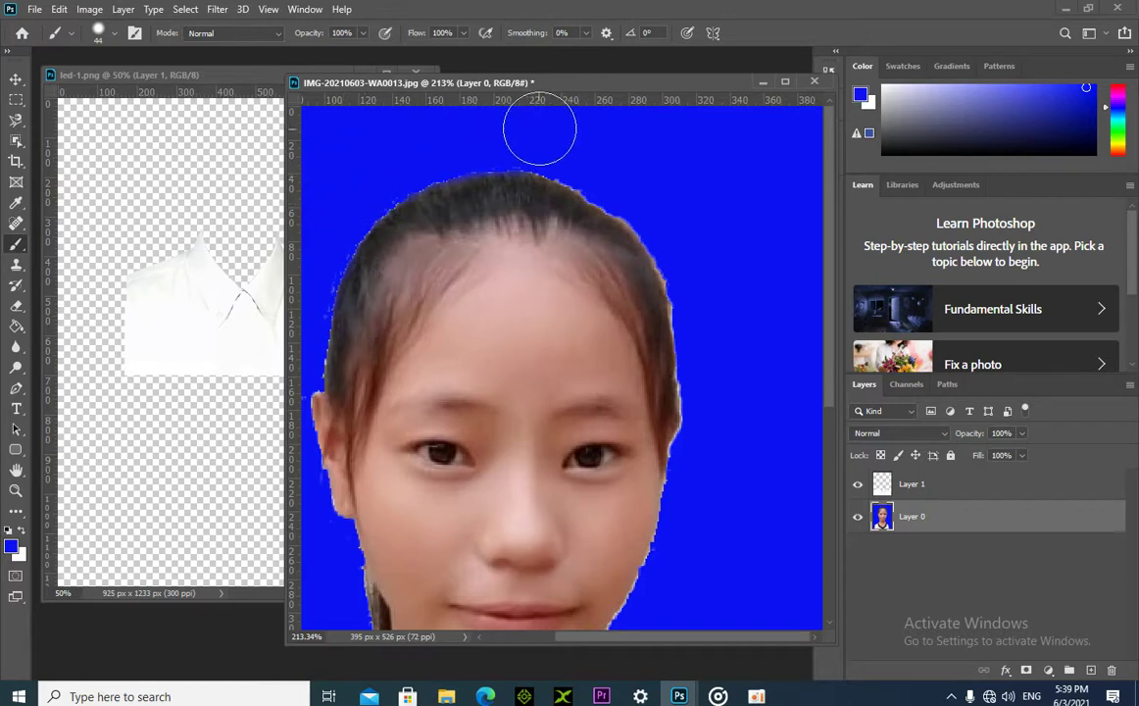
pyautogui.moveTo(406, 240); pyautogui.dragTo(638, 228)
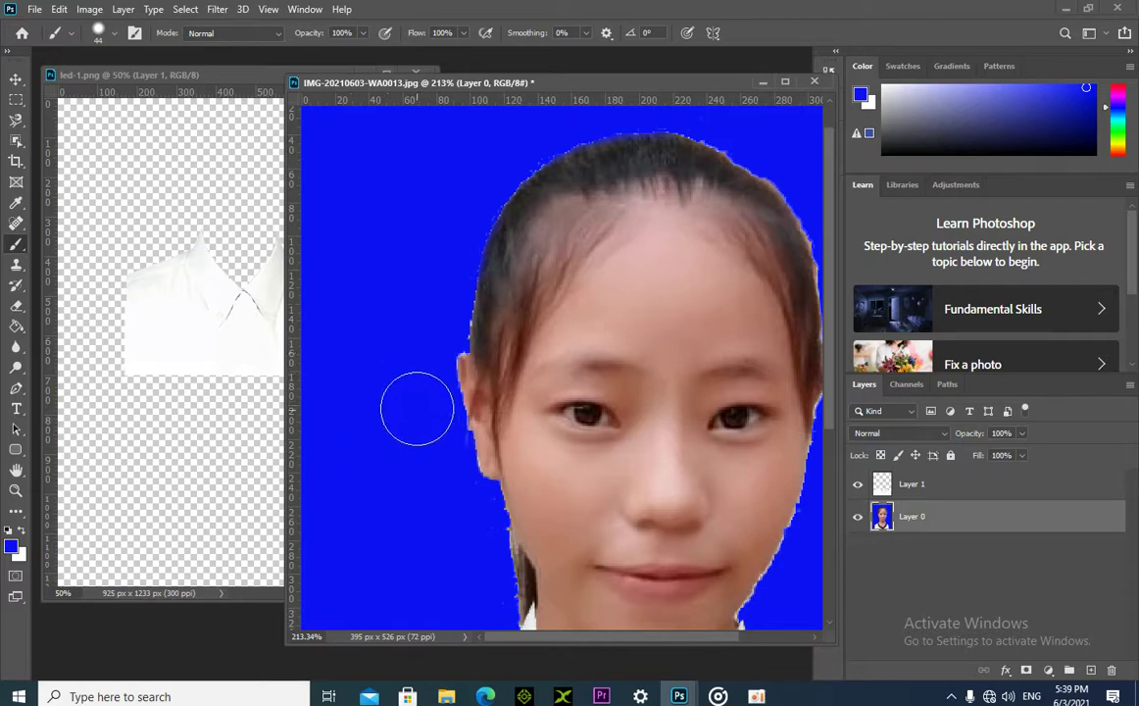
pyautogui.scroll(-5, 411, 387)
pyautogui.scroll(-6, 438, 370)
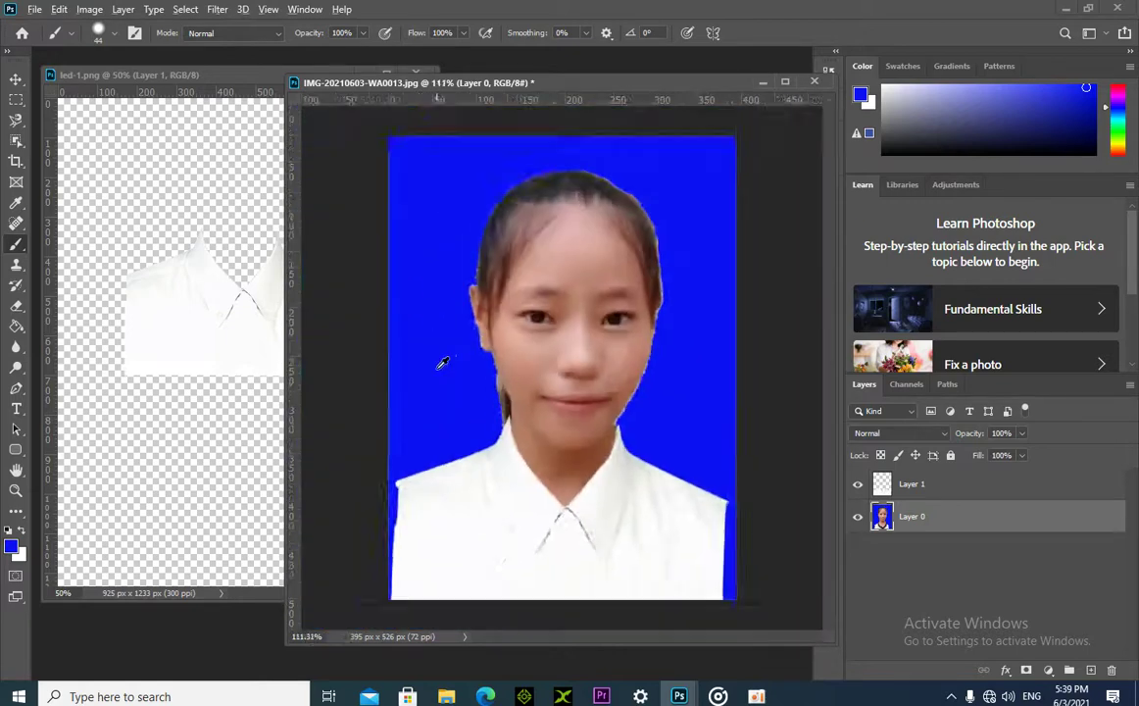
pyautogui.scroll(2, 440, 364)
pyautogui.scroll(-2, 440, 364)
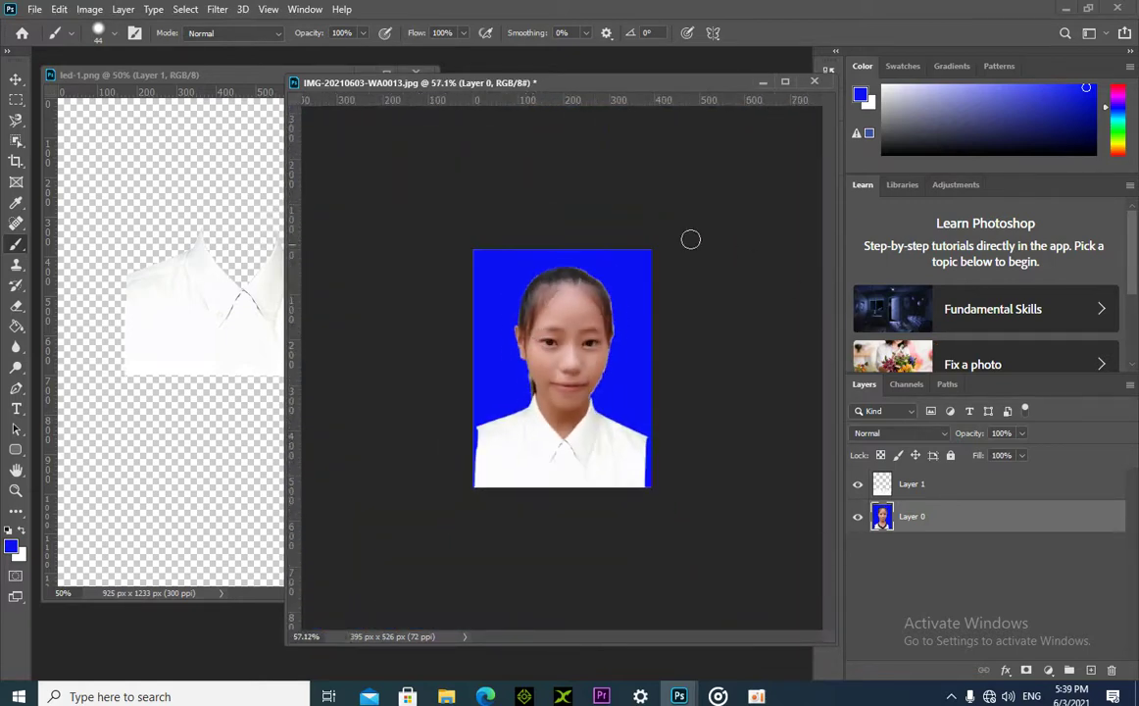
# Close the led-1.png shirt template document and reposition the floating portrait window in the cleared workspace.
pyautogui.click(16, 80)
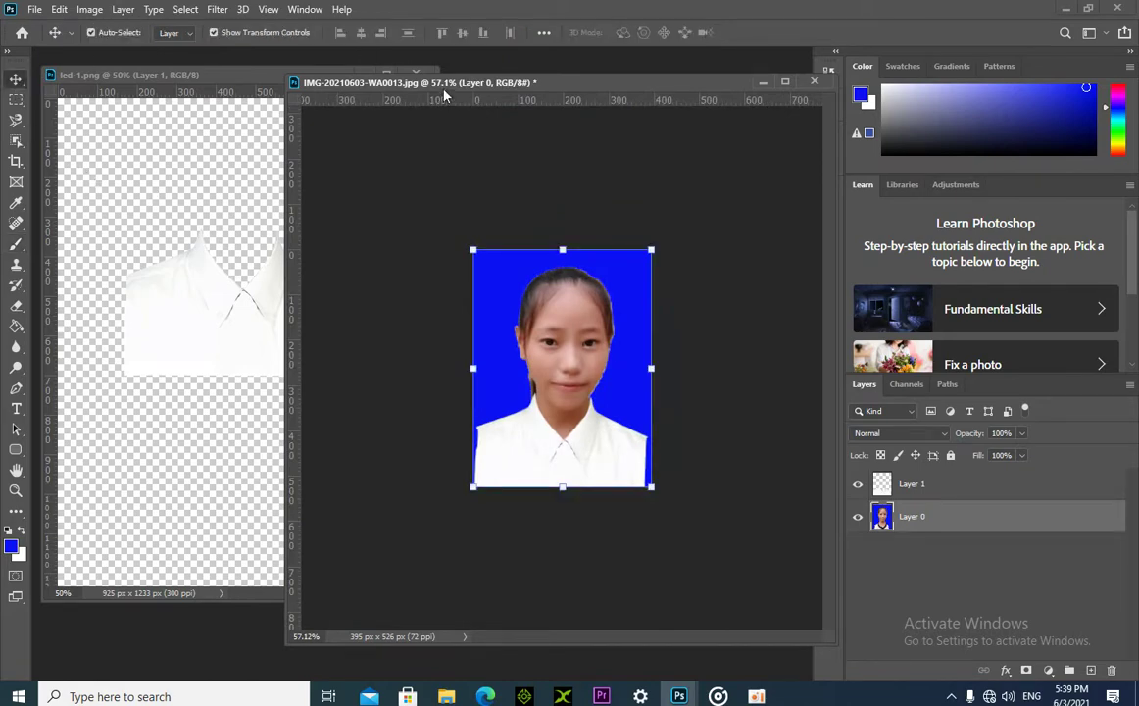
pyautogui.click(415, 73)
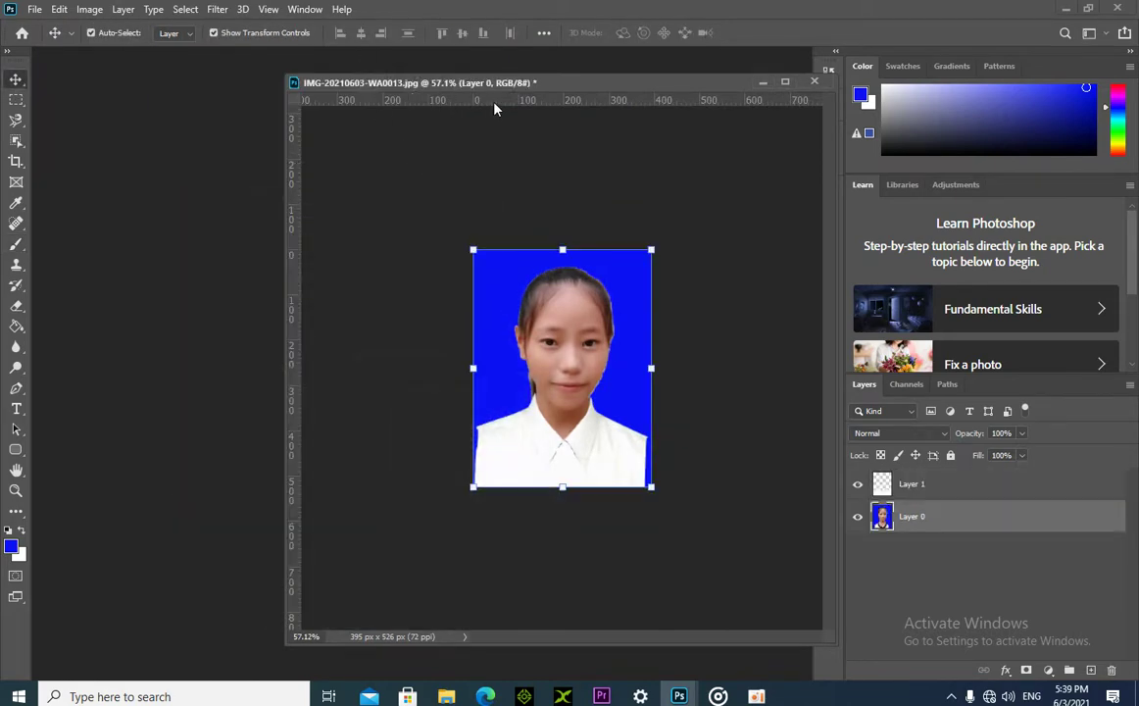
pyautogui.moveTo(496, 85); pyautogui.dragTo(390, 86)
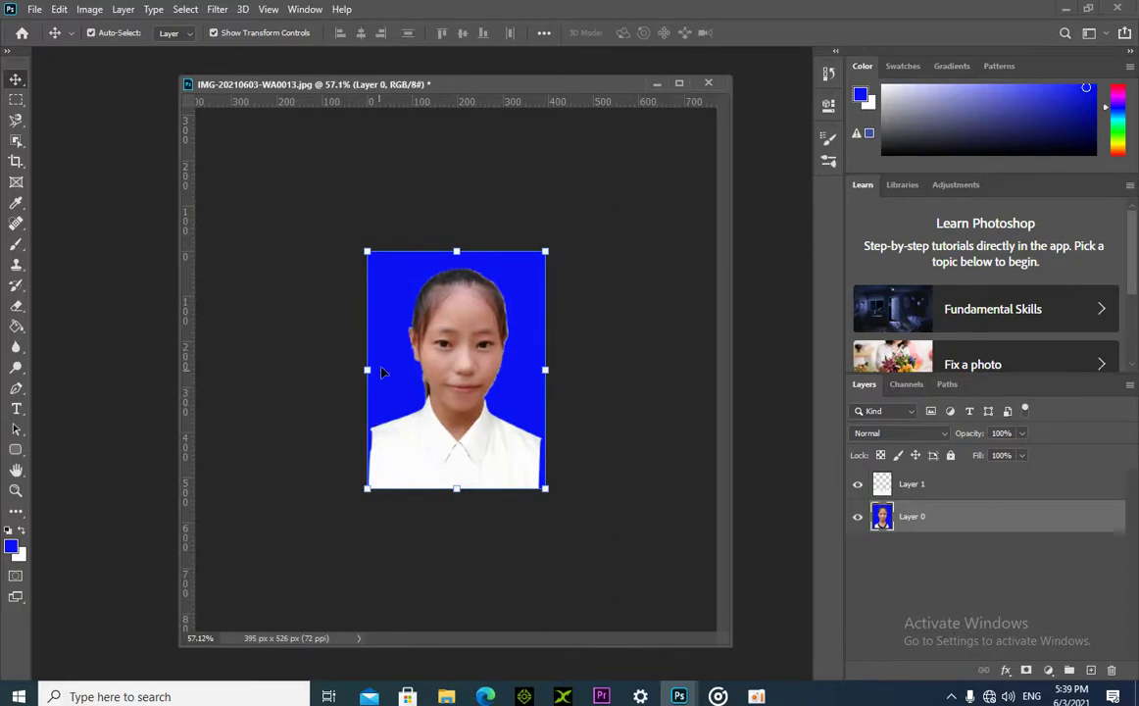
# Create a white A4 document, 210 x 297 mm at 300 ppi, and place it in its own window beside the portrait.
pyautogui.click(35, 8)
pyautogui.click(49, 23)
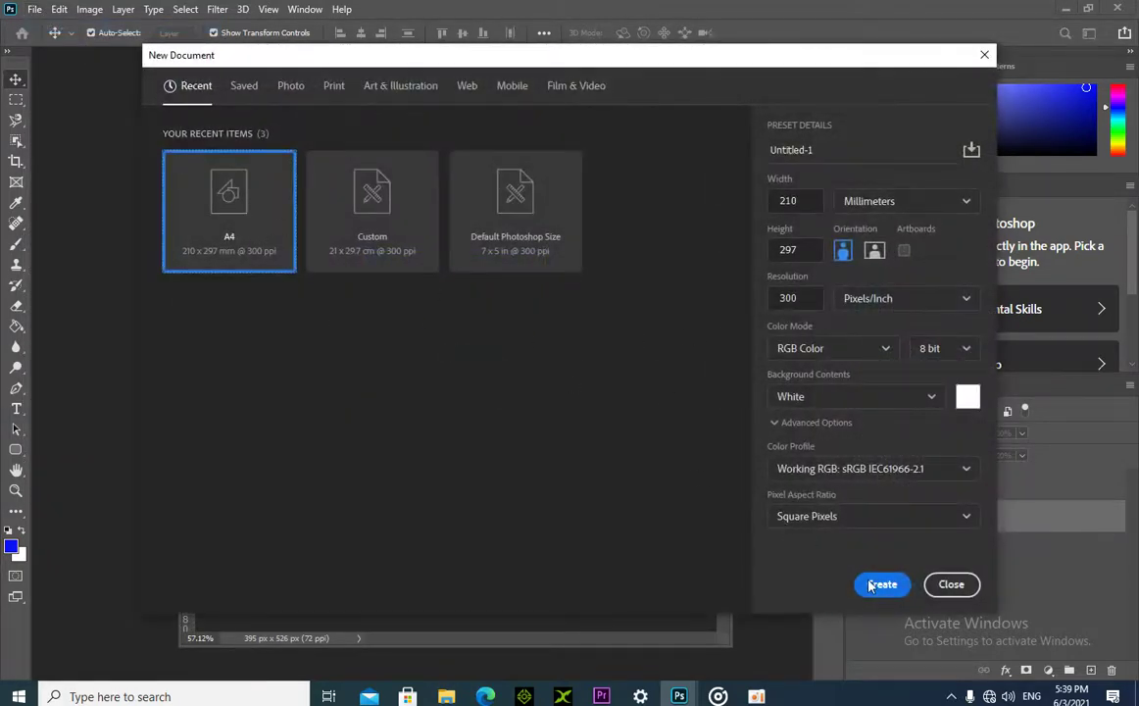
pyautogui.click(870, 585)
pyautogui.rightClick(431, 105)
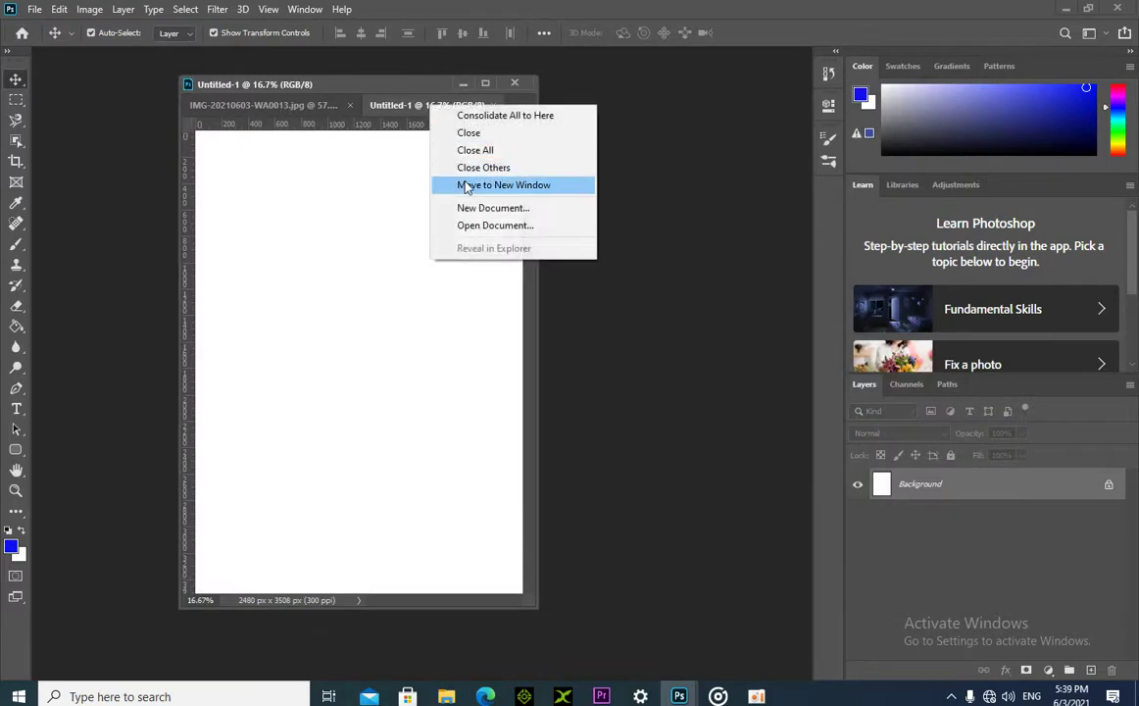
pyautogui.click(466, 185)
pyautogui.moveTo(427, 77); pyautogui.dragTo(682, 110)
pyautogui.click(756, 696)
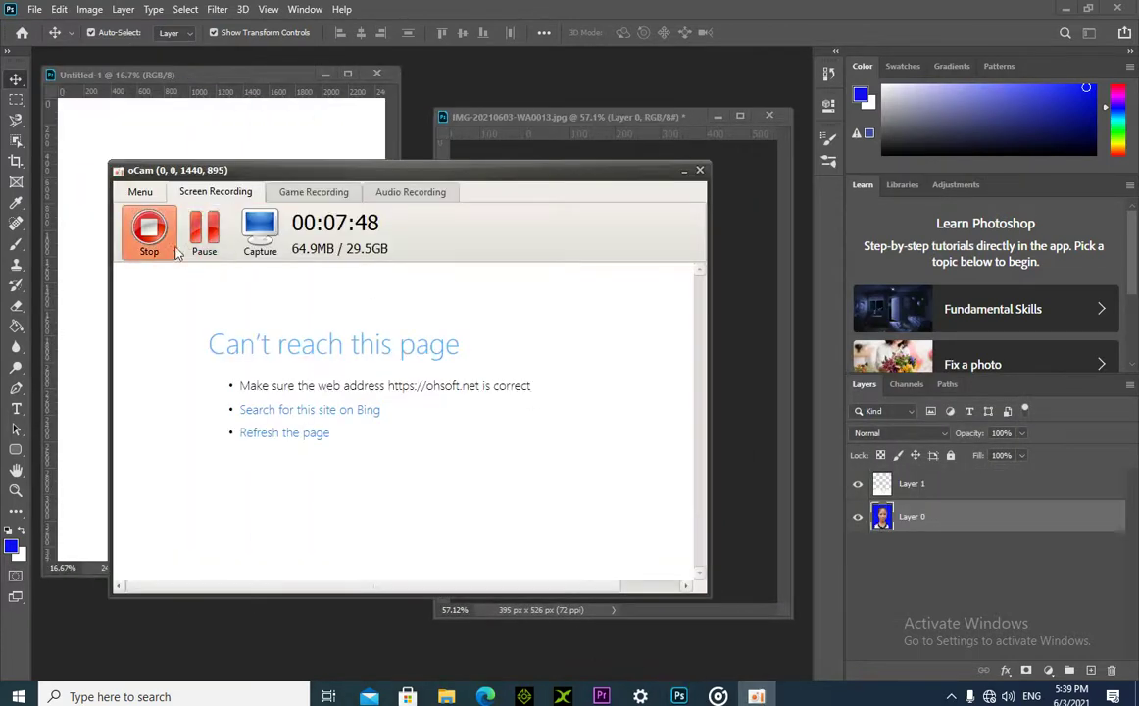
pyautogui.click(613, 152)
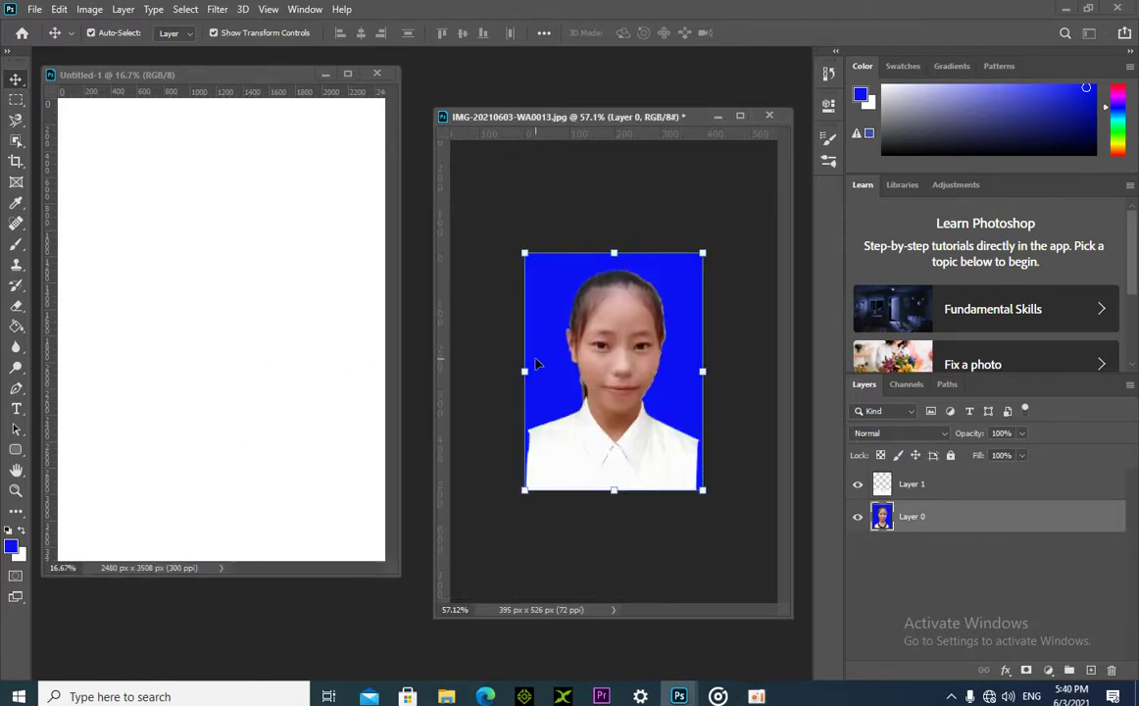
# Try copying only Layer 0 of the portrait onto the A4 page, and undo both the move and the copy.
pyautogui.moveTo(558, 286); pyautogui.dragTo(253, 218)
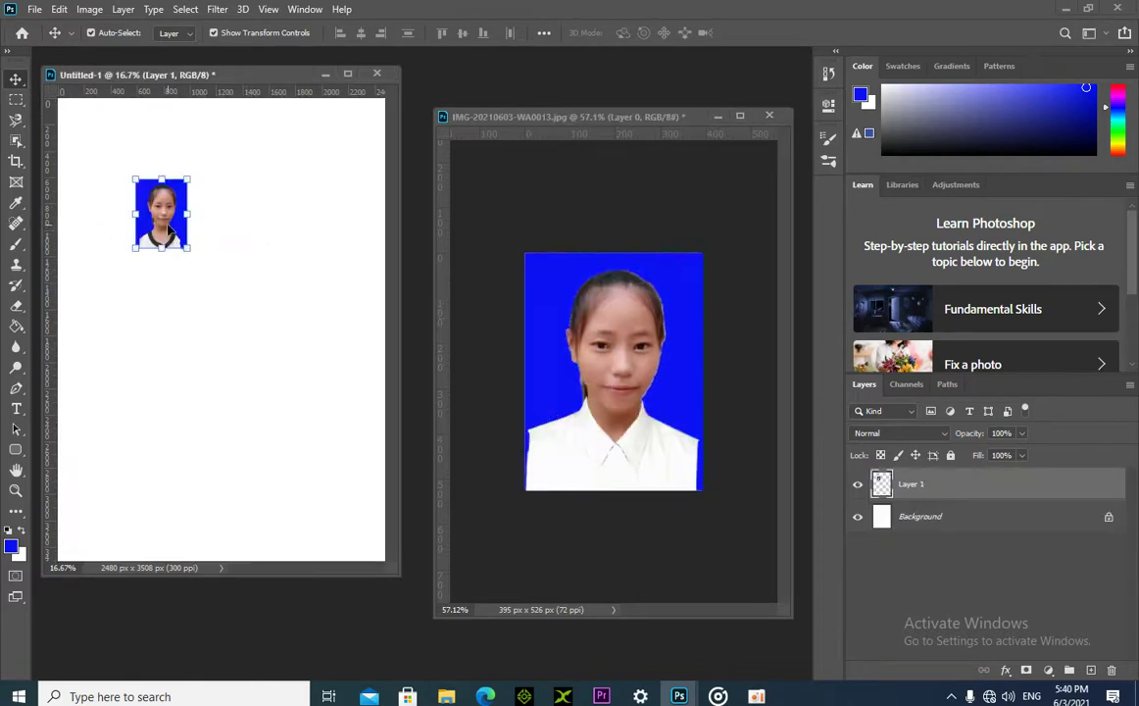
pyautogui.moveTo(156, 210); pyautogui.dragTo(106, 154)
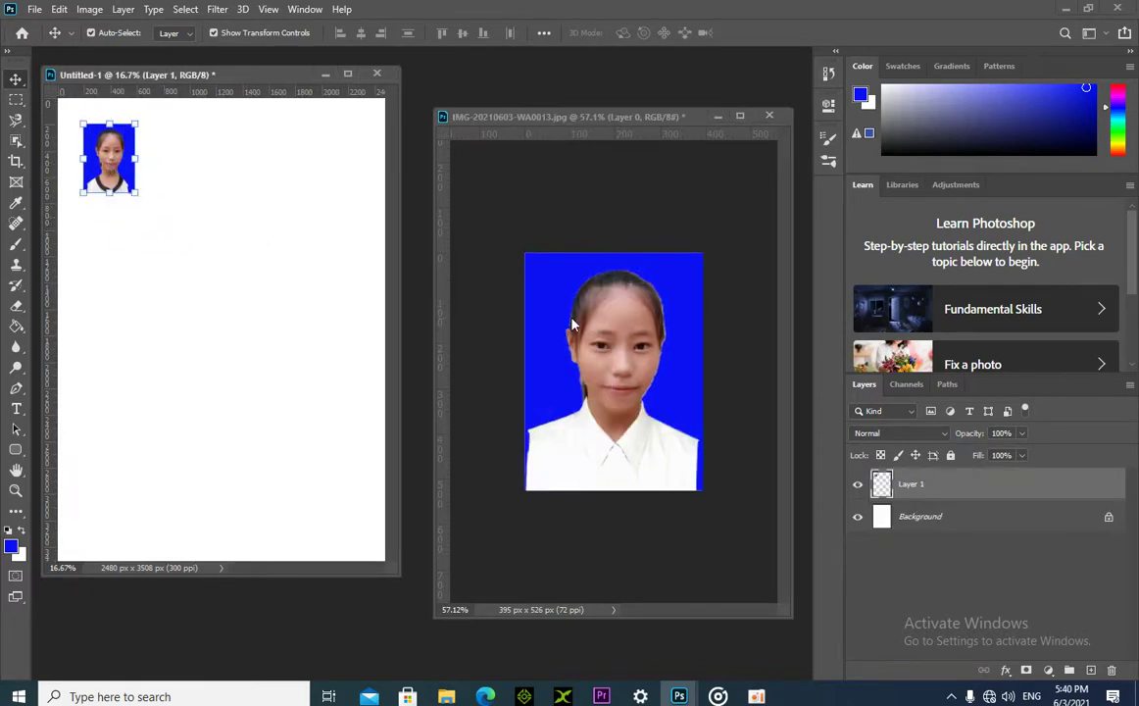
pyautogui.hotkey('ctrl', 'z')
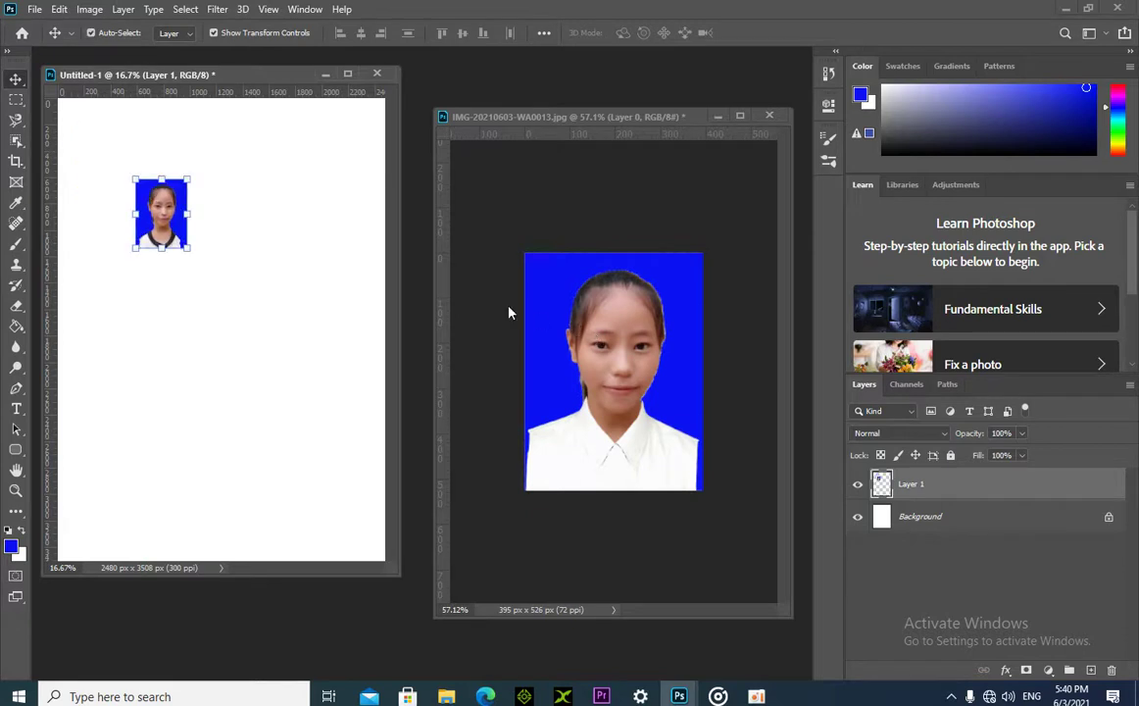
pyautogui.hotkey('ctrl', 'z')
# Merge the shirt on Layer 1 and the portrait on Layer 0 into a single layer in the portrait document.
pyautogui.click(646, 359)
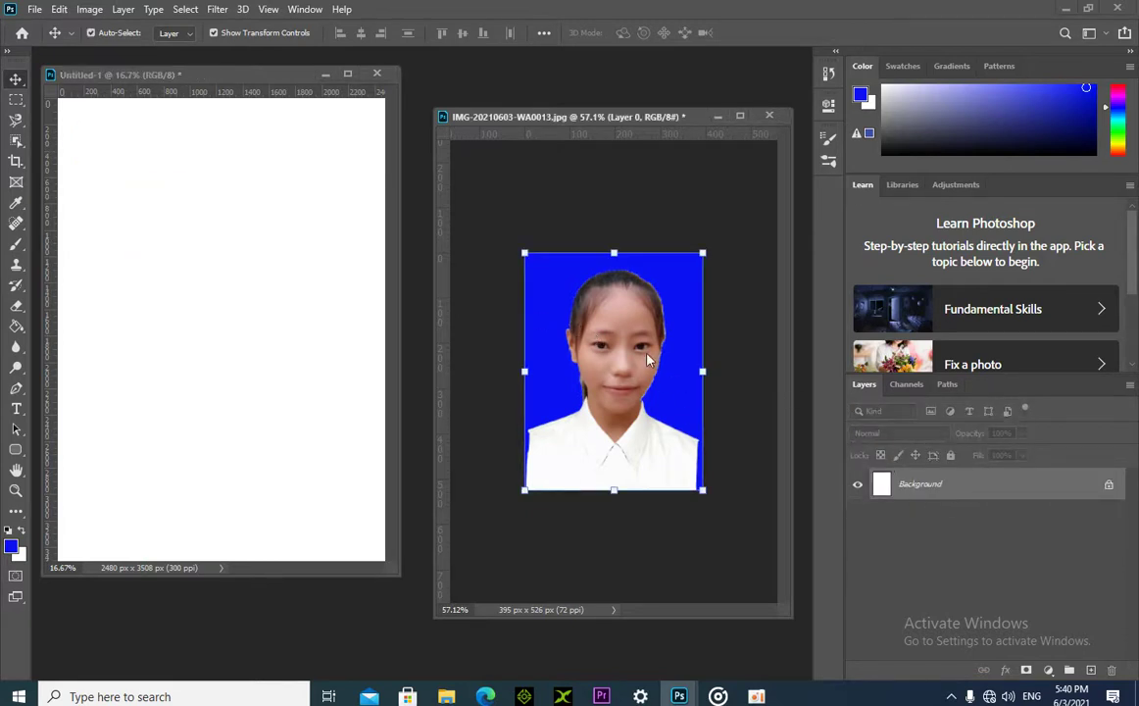
pyautogui.click(907, 484)
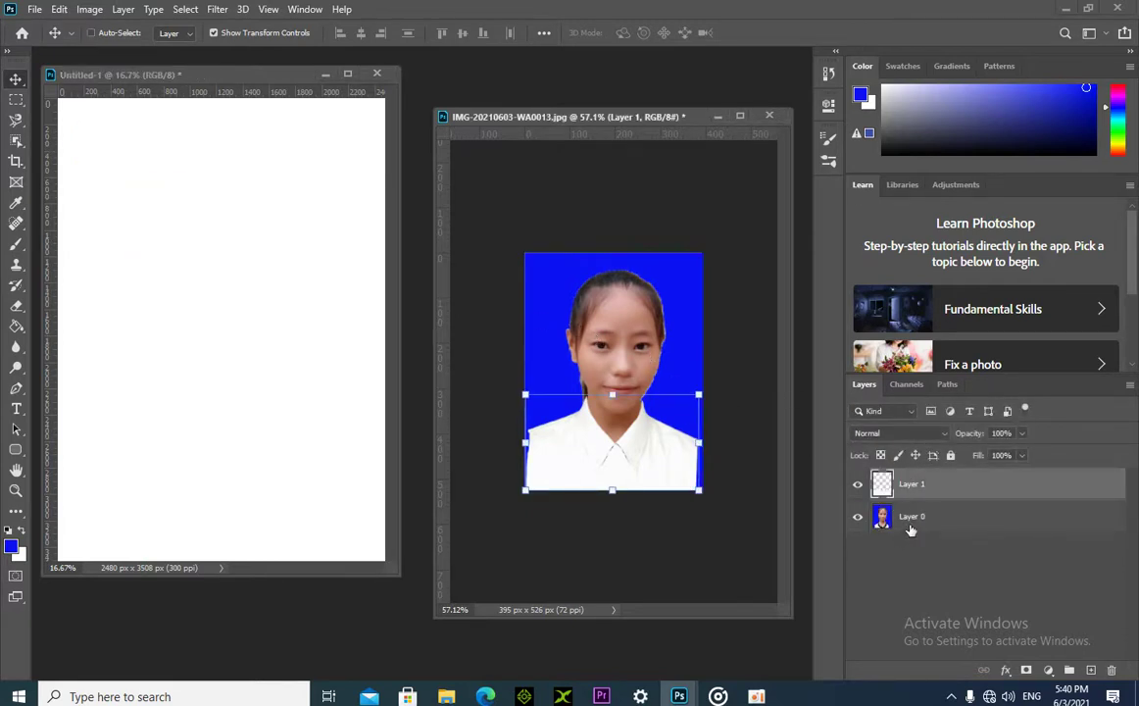
pyautogui.keyDown('ctrl'); pyautogui.click(910, 529); pyautogui.keyUp('ctrl')
pyautogui.rightClick(917, 520)
pyautogui.click(906, 517)
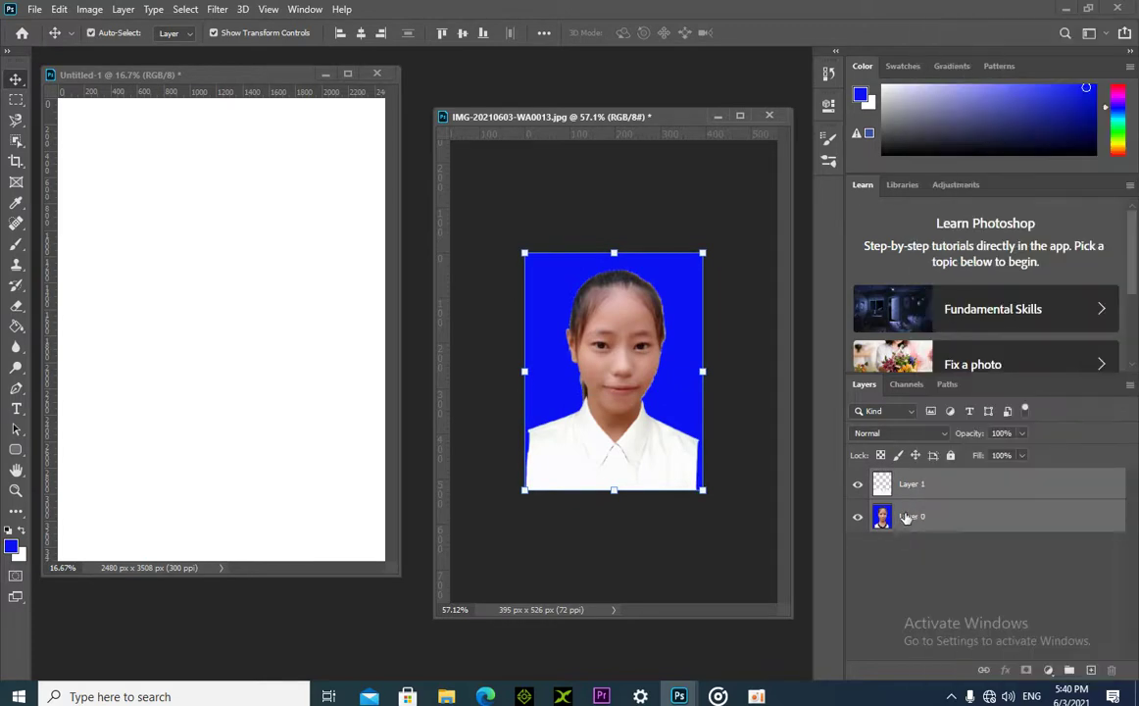
pyautogui.click(927, 518)
pyautogui.keyDown('shift'); pyautogui.click(921, 492); pyautogui.keyUp('shift')
pyautogui.rightClick(928, 519)
pyautogui.click(774, 479)
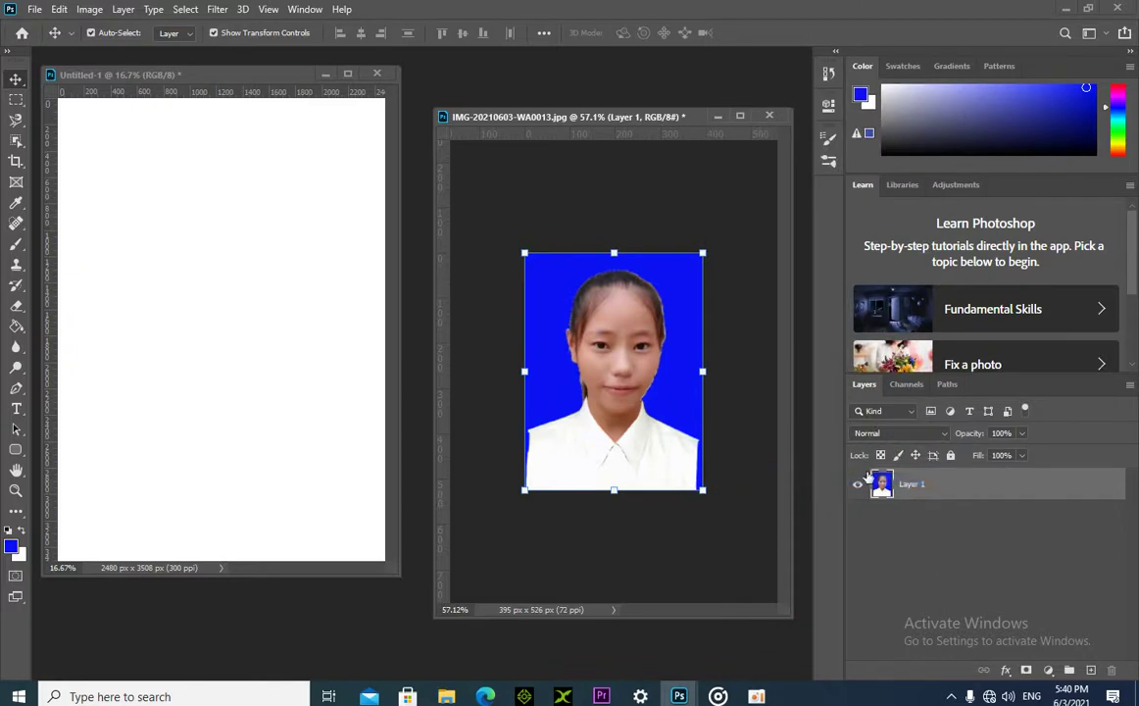
# Copy the merged portrait onto the blank A4 page and position it near the page's upper-left corner.
pyautogui.moveTo(586, 400); pyautogui.dragTo(116, 247)
pyautogui.moveTo(172, 78); pyautogui.dragTo(590, 200)
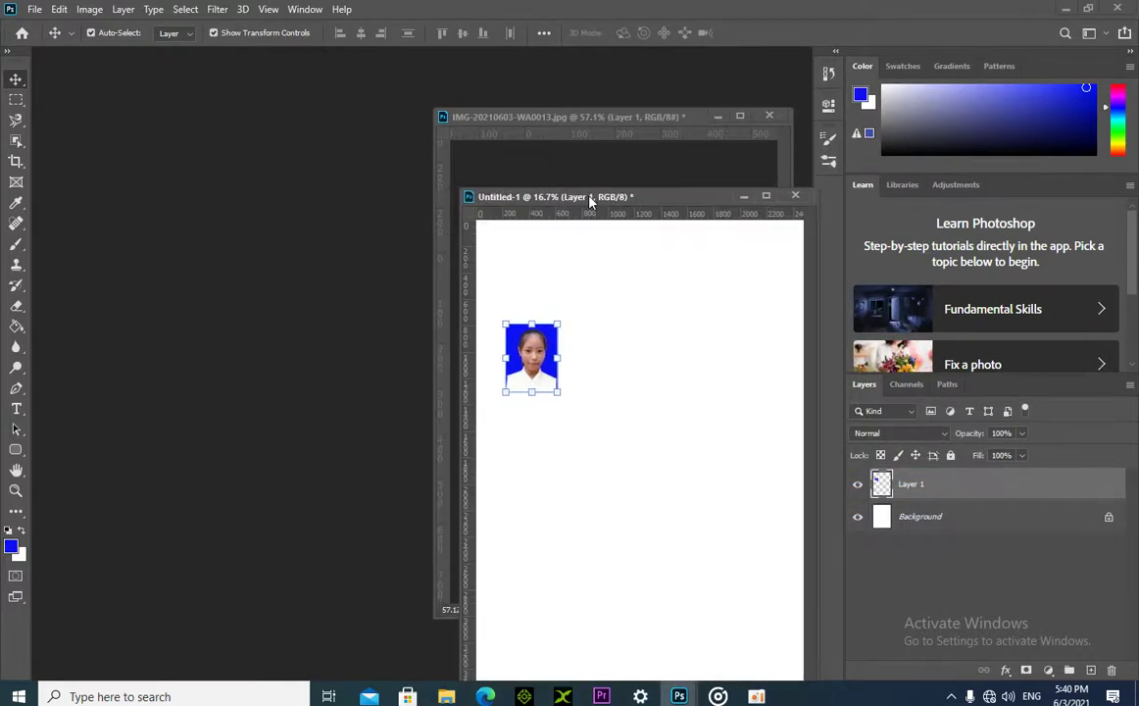
pyautogui.moveTo(550, 351); pyautogui.dragTo(532, 248)
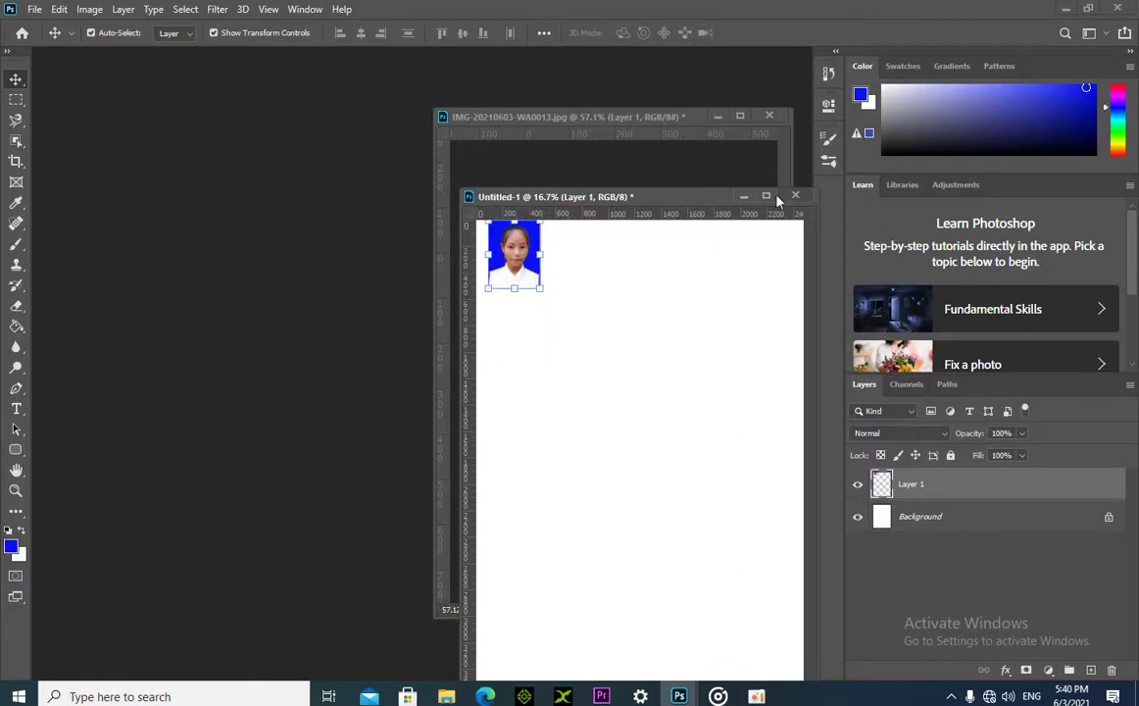
# Reposition the portrait in the upper-left corner of the A4 page, leaving a narrow white margin along both page edges.
pyautogui.click(766, 196)
pyautogui.scroll(8, 358, 275)
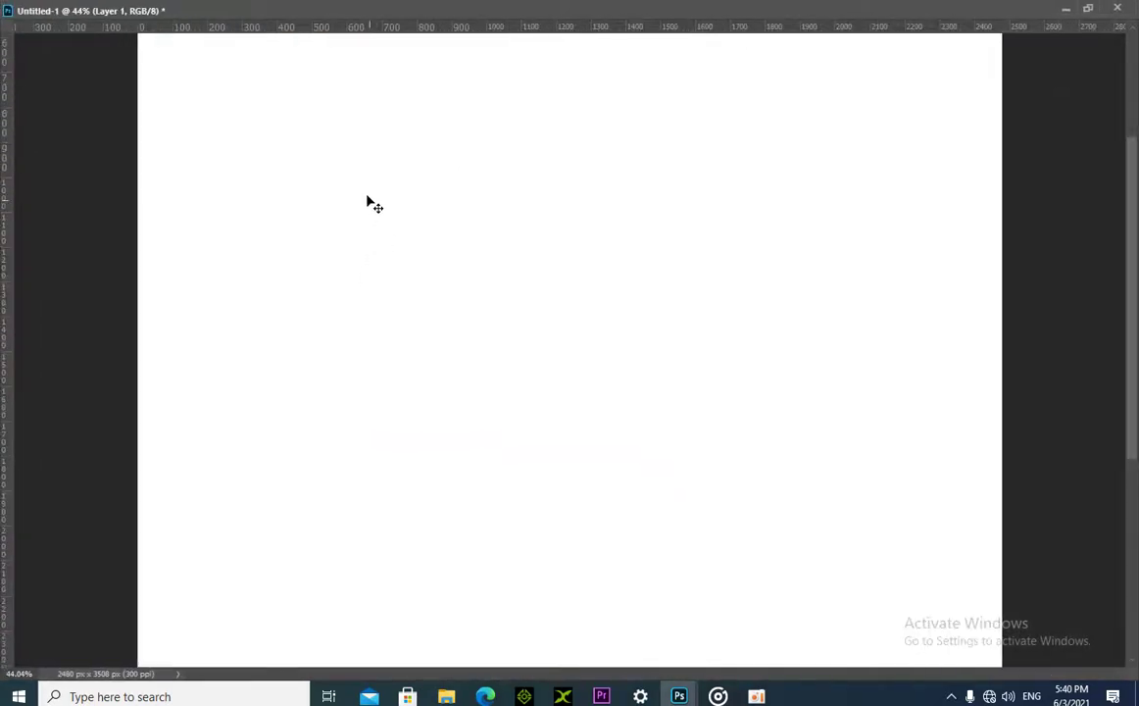
pyautogui.moveTo(372, 232); pyautogui.dragTo(490, 568)
pyautogui.moveTo(249, 203); pyautogui.dragTo(328, 191)
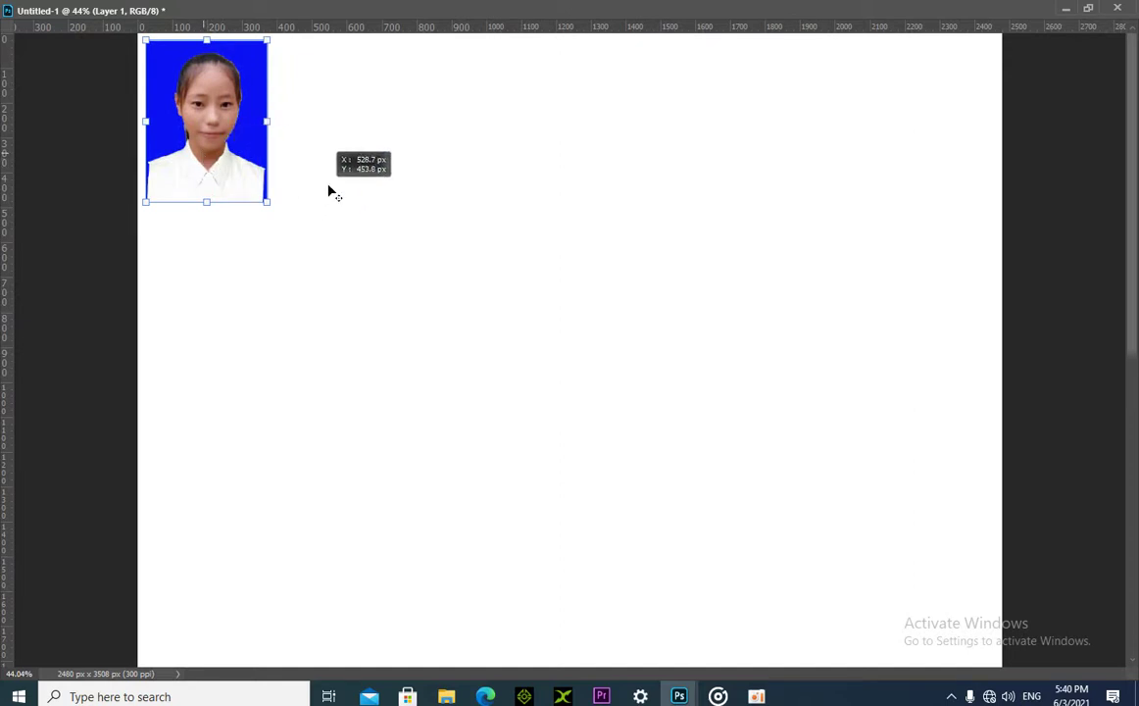
pyautogui.click(1087, 9)
pyautogui.click(16, 76)
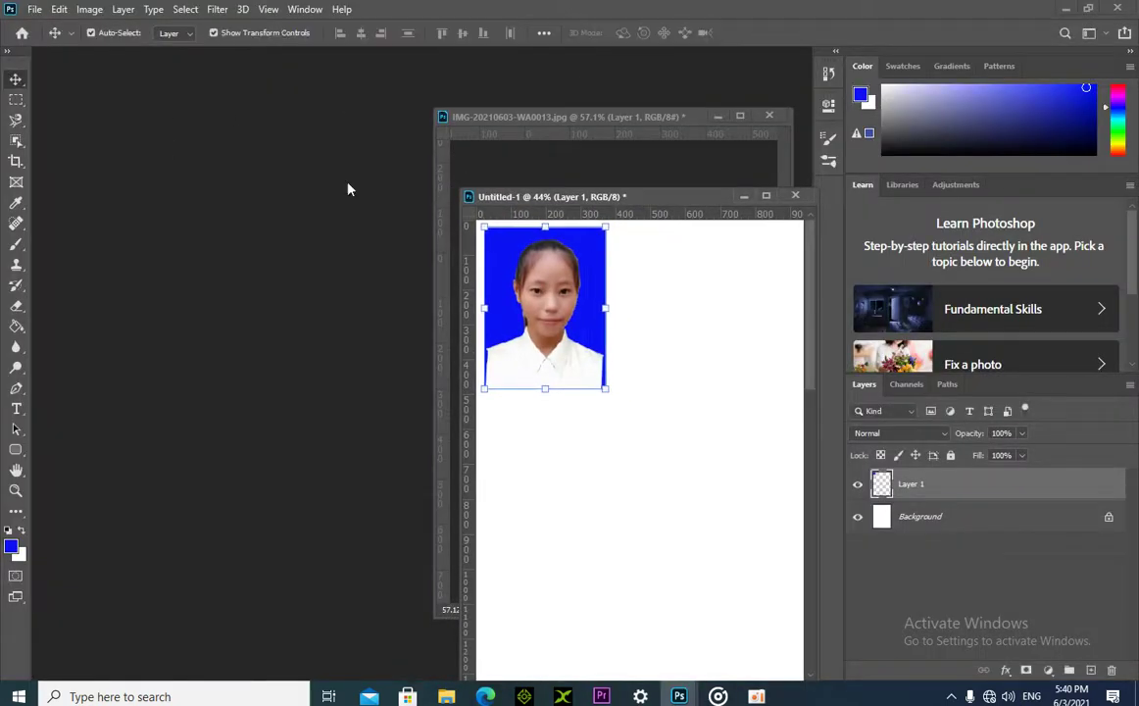
# Duplicate the portrait five times to form an evenly spaced row of six photos along the top of the A4 page.
pyautogui.click(766, 196)
pyautogui.moveTo(235, 179); pyautogui.dragTo(747, 192)
pyautogui.moveTo(706, 178); pyautogui.dragTo(836, 178)
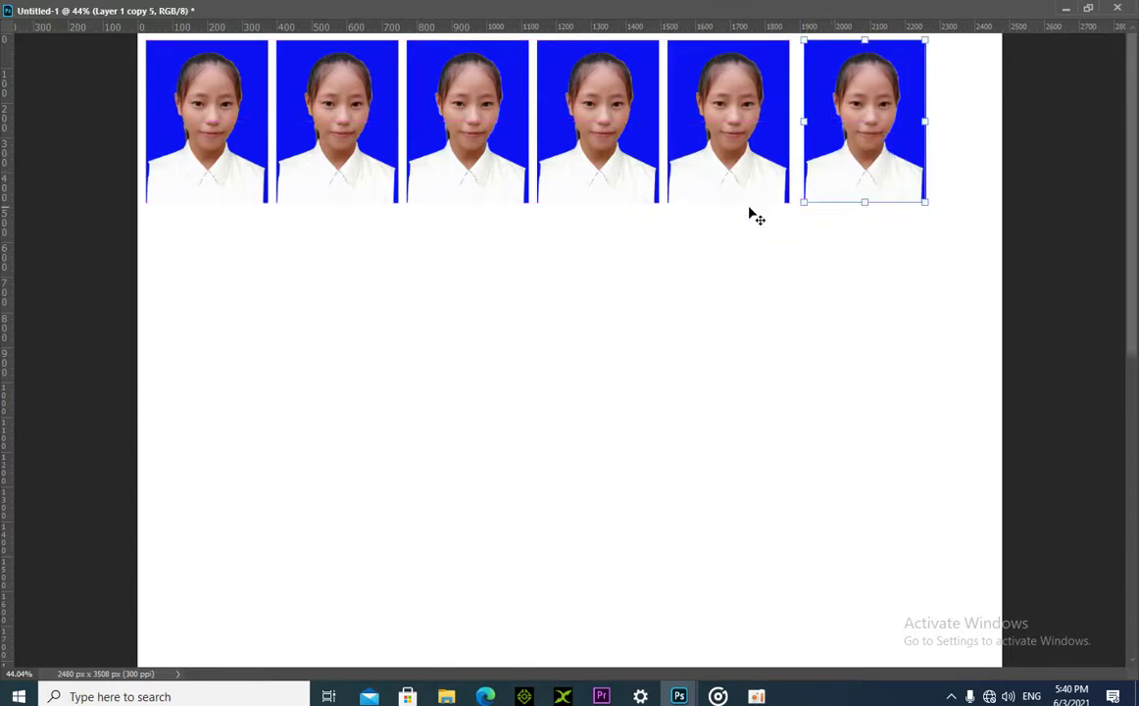
# Move the A4 document's window beside the portrait document and fit the whole page in view.
pyautogui.click(1087, 8)
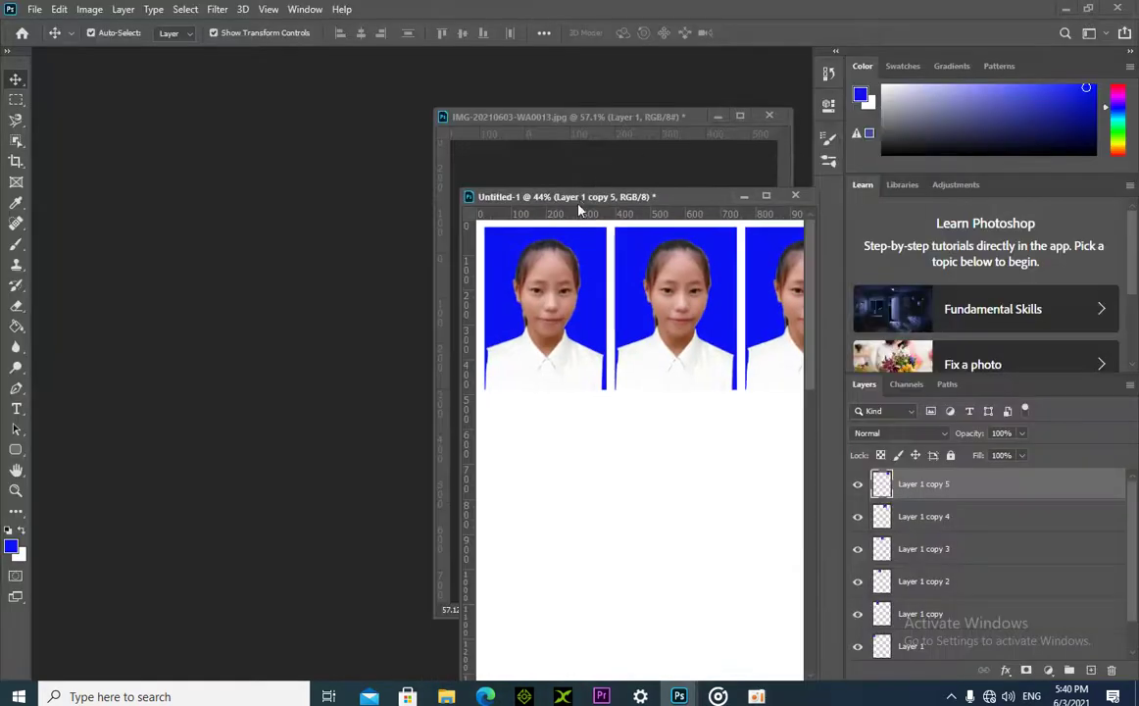
pyautogui.moveTo(637, 189); pyautogui.dragTo(346, 104)
pyautogui.click(466, 104)
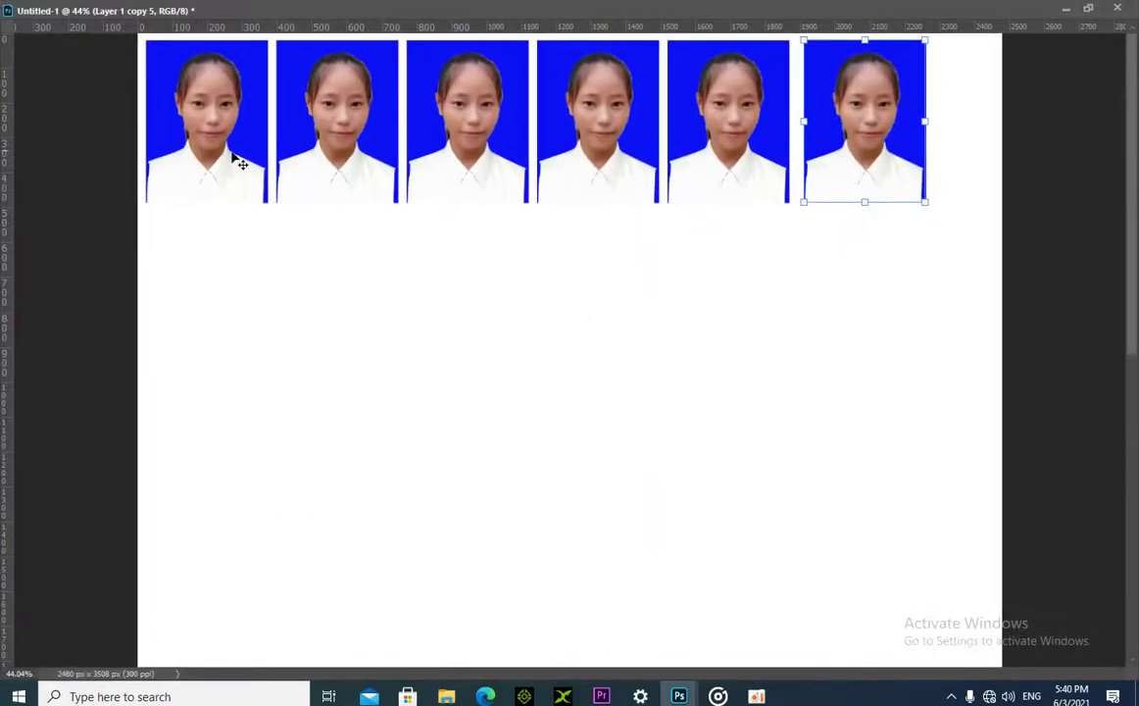
pyautogui.click(1088, 8)
pyautogui.scroll(-5, 365, 300)
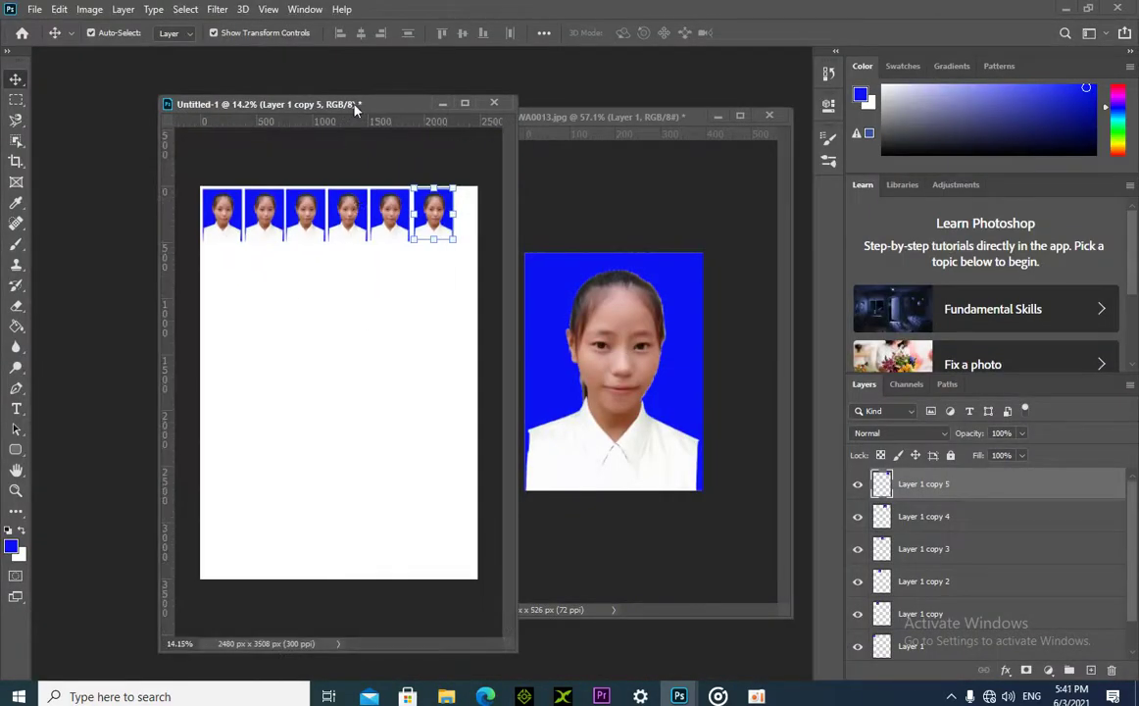
# Check the print settings and preview of the A4 photo page, and close them without printing.
pyautogui.click(35, 10)
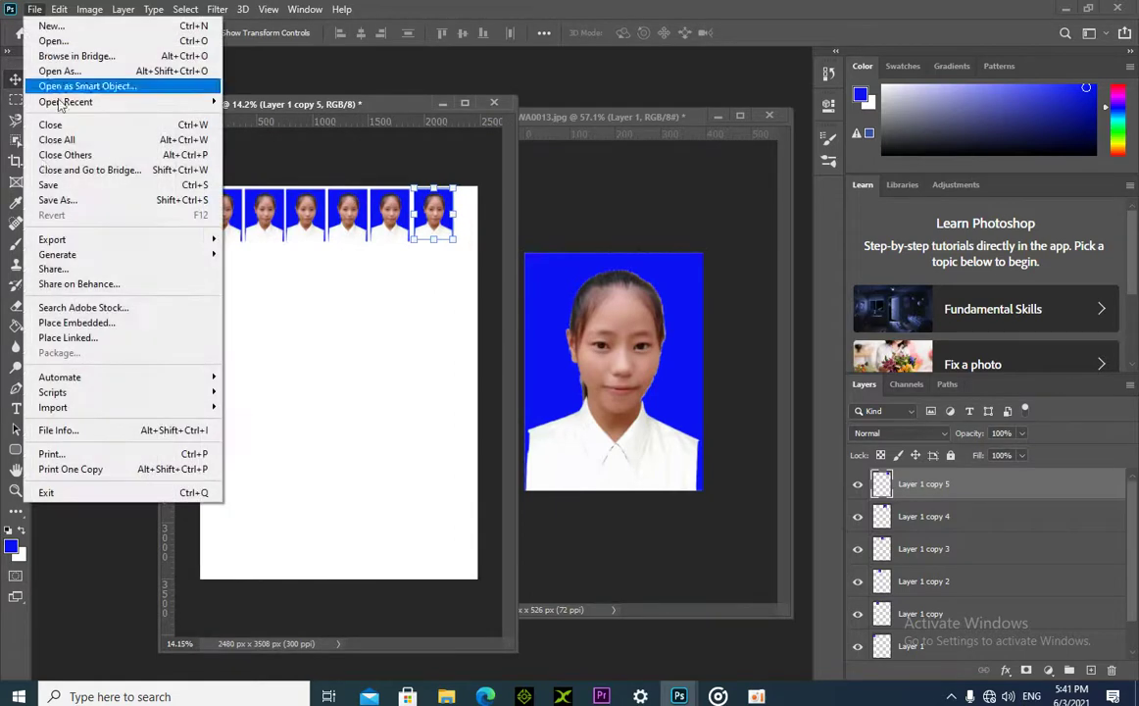
pyautogui.click(57, 455)
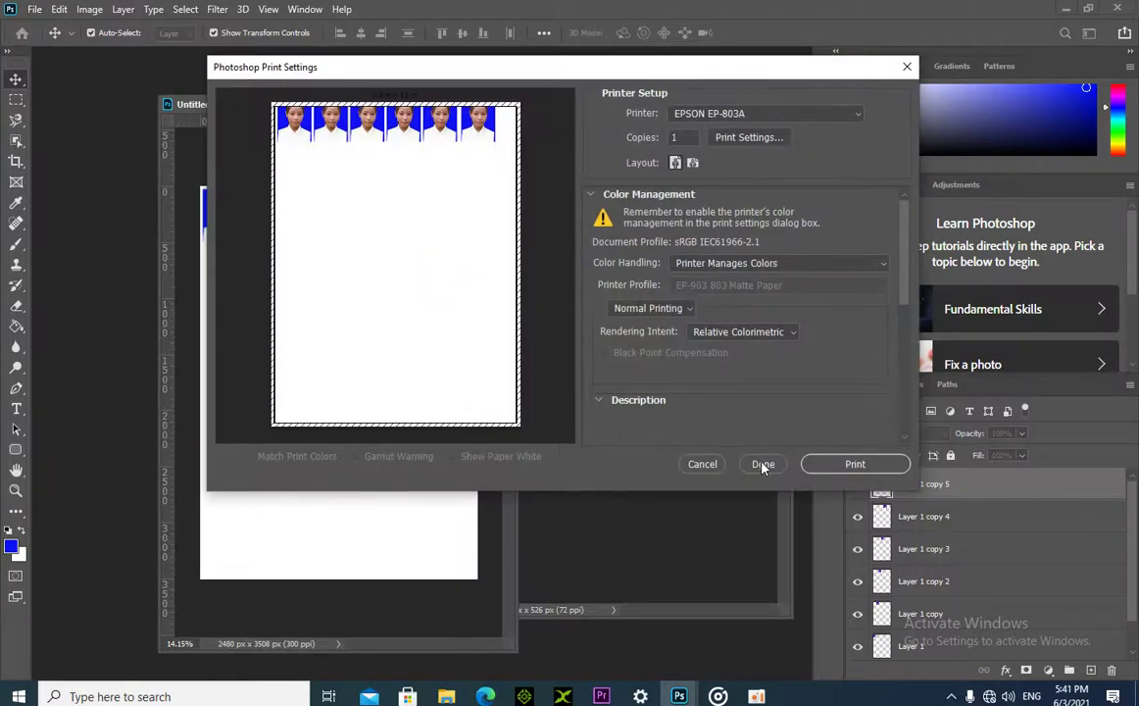
pyautogui.click(697, 467)
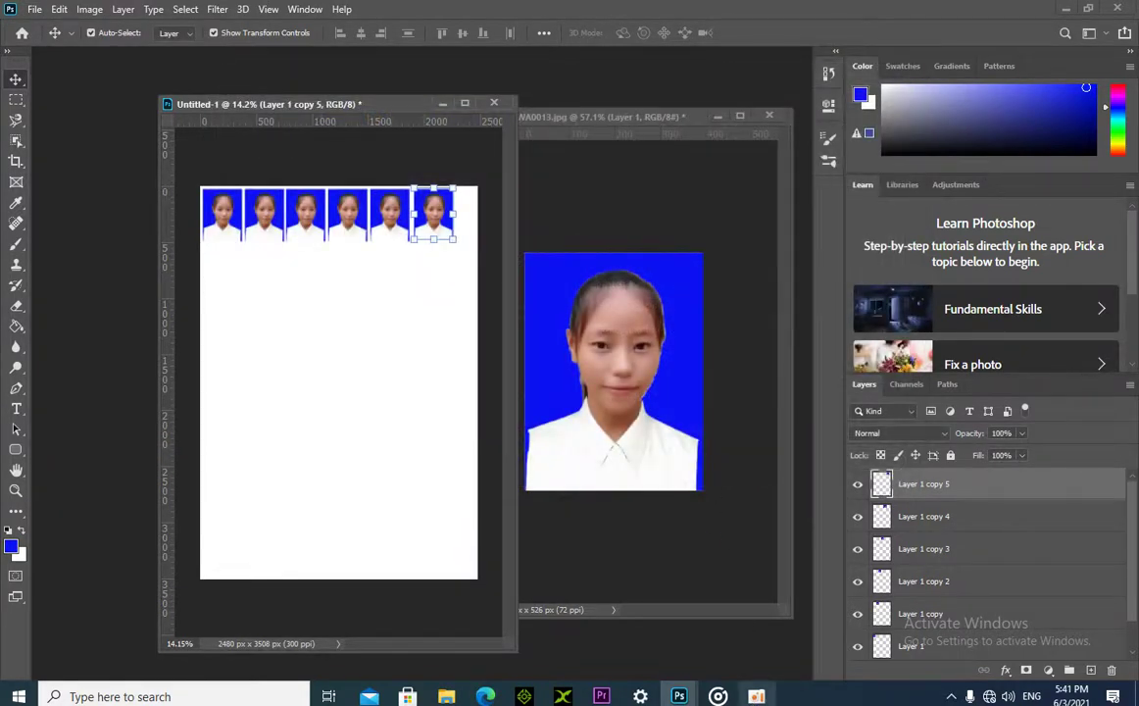